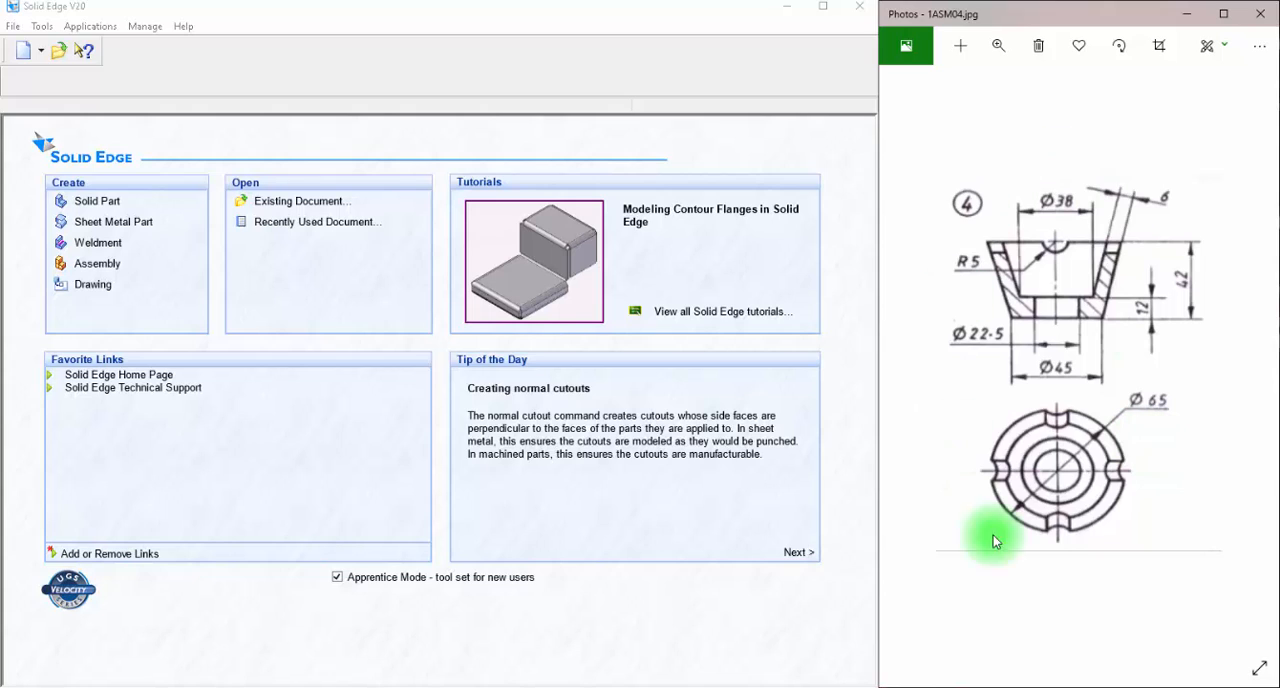
Create a new solid part and open a sketch on the Top (xy) plane.
{"action": "left_click", "coordinate": [104, 207]}
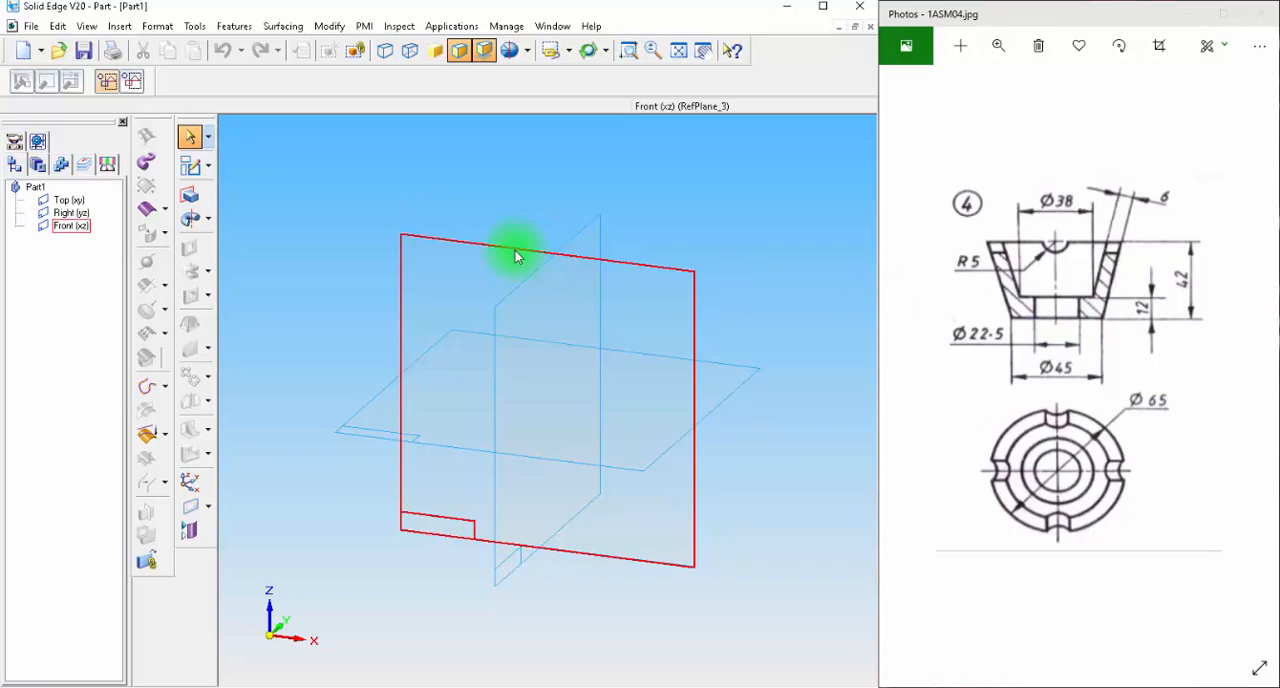
{"action": "left_click", "coordinate": [190, 168]}
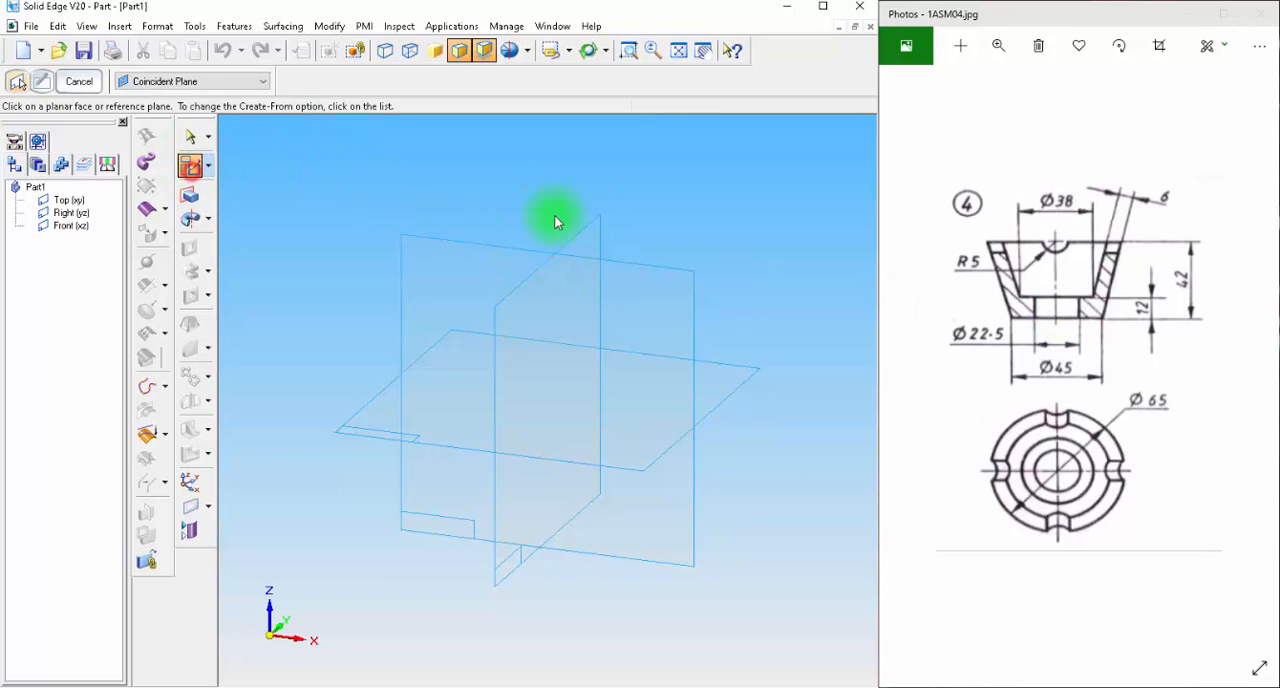
{"action": "left_click", "coordinate": [720, 378]}
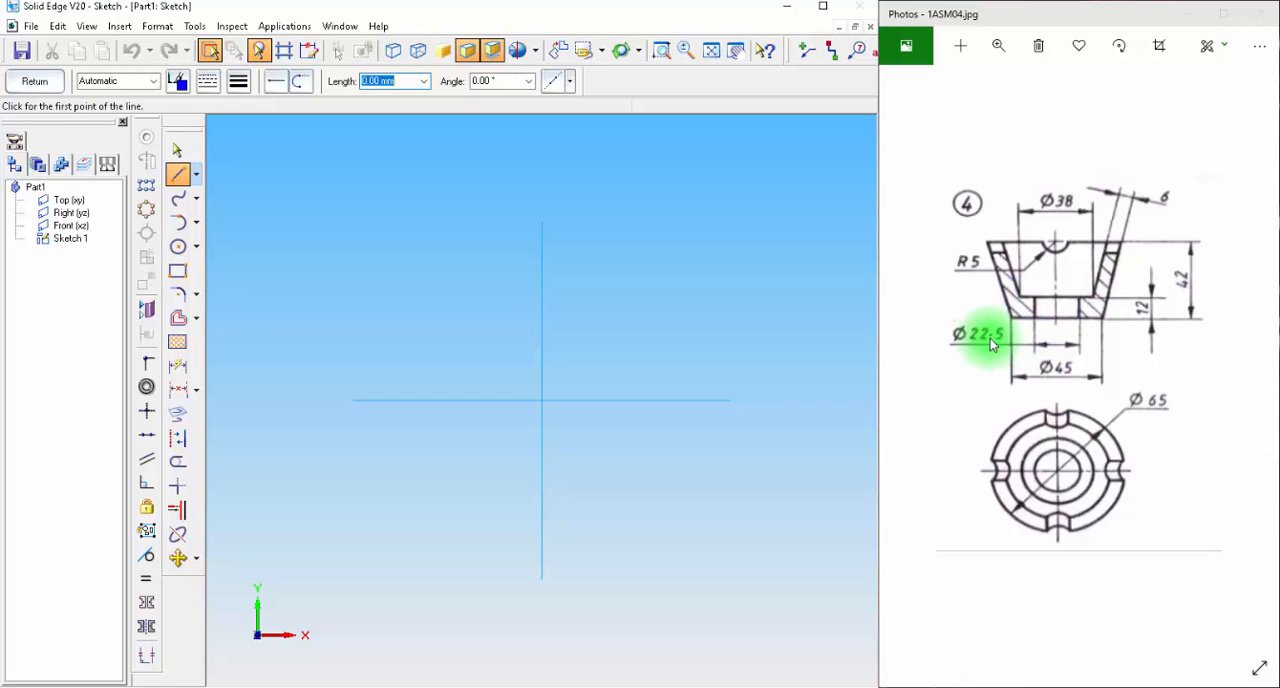
Draw two concentric circles centred on the sketch origin, with diameters of 45 mm and 22.5 mm.
{"action": "left_click", "coordinate": [178, 252]}
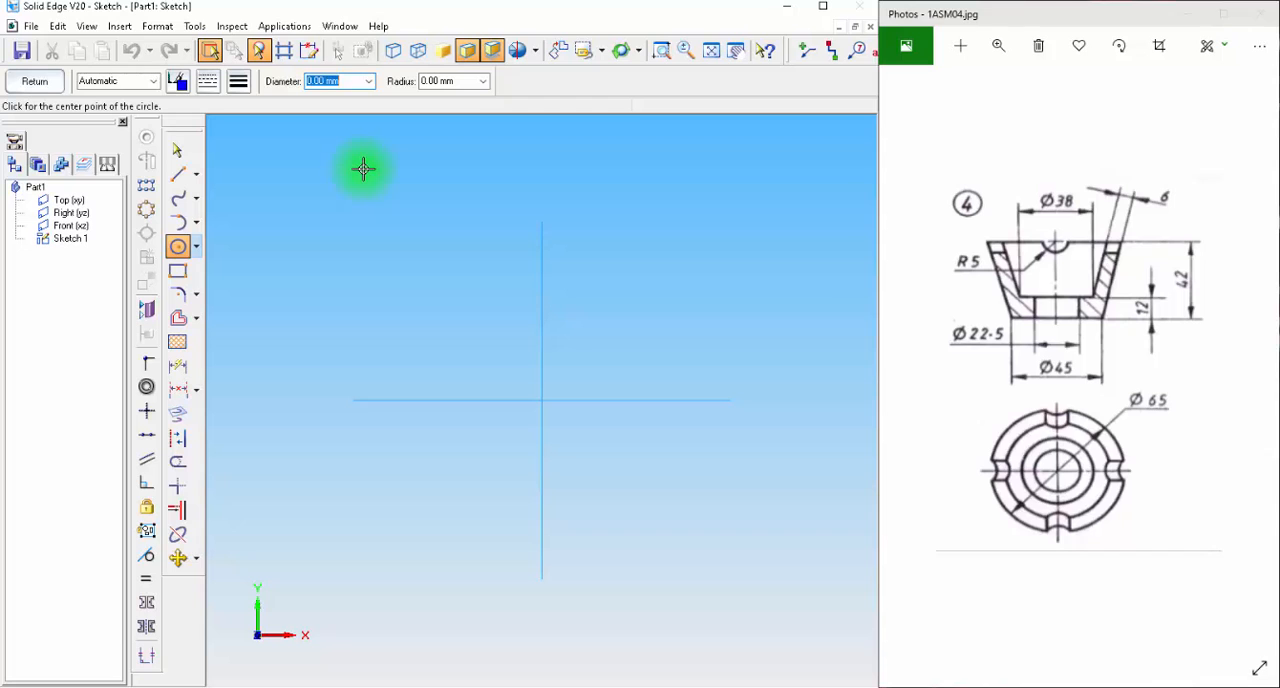
{"action": "key", "text": "Tab"}
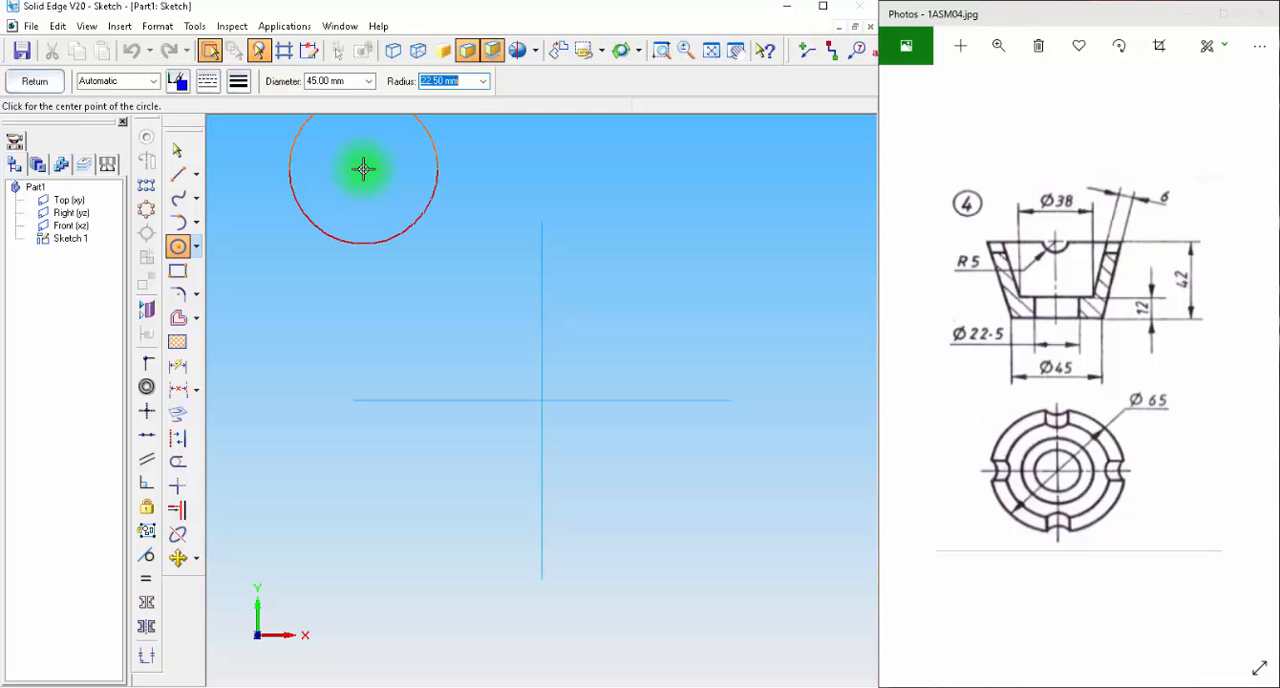
{"action": "left_click", "coordinate": [542, 402]}
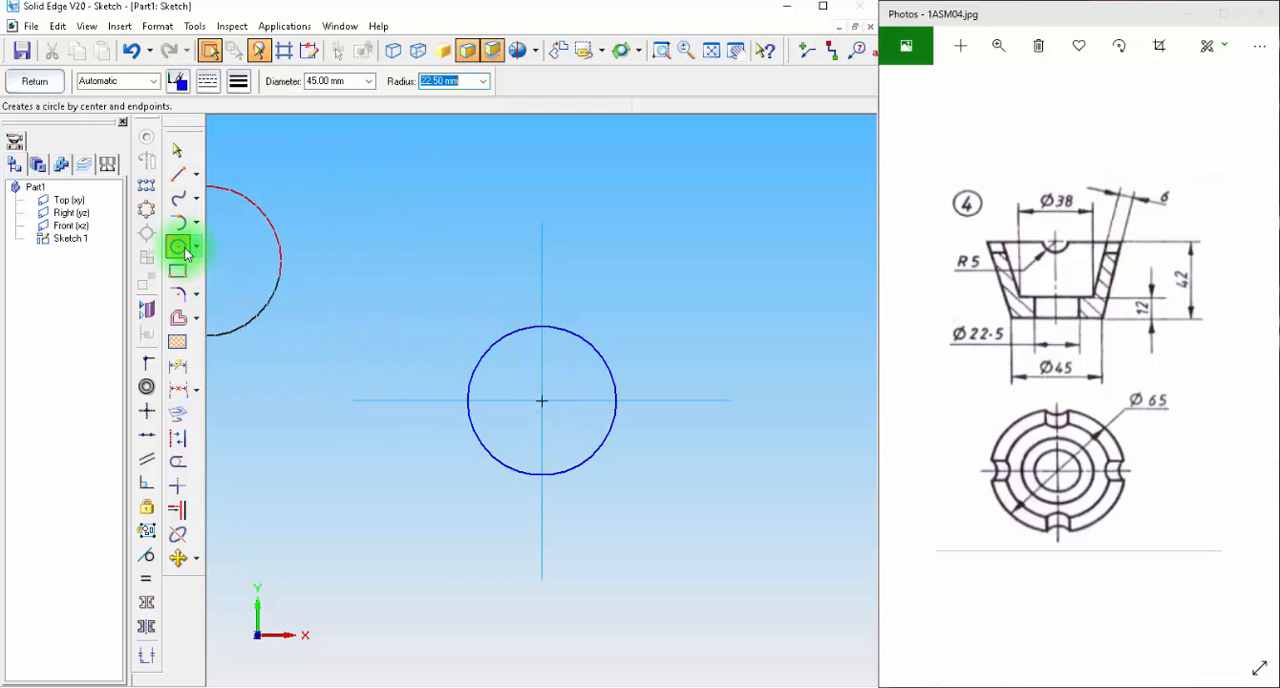
{"action": "left_click", "coordinate": [179, 248]}
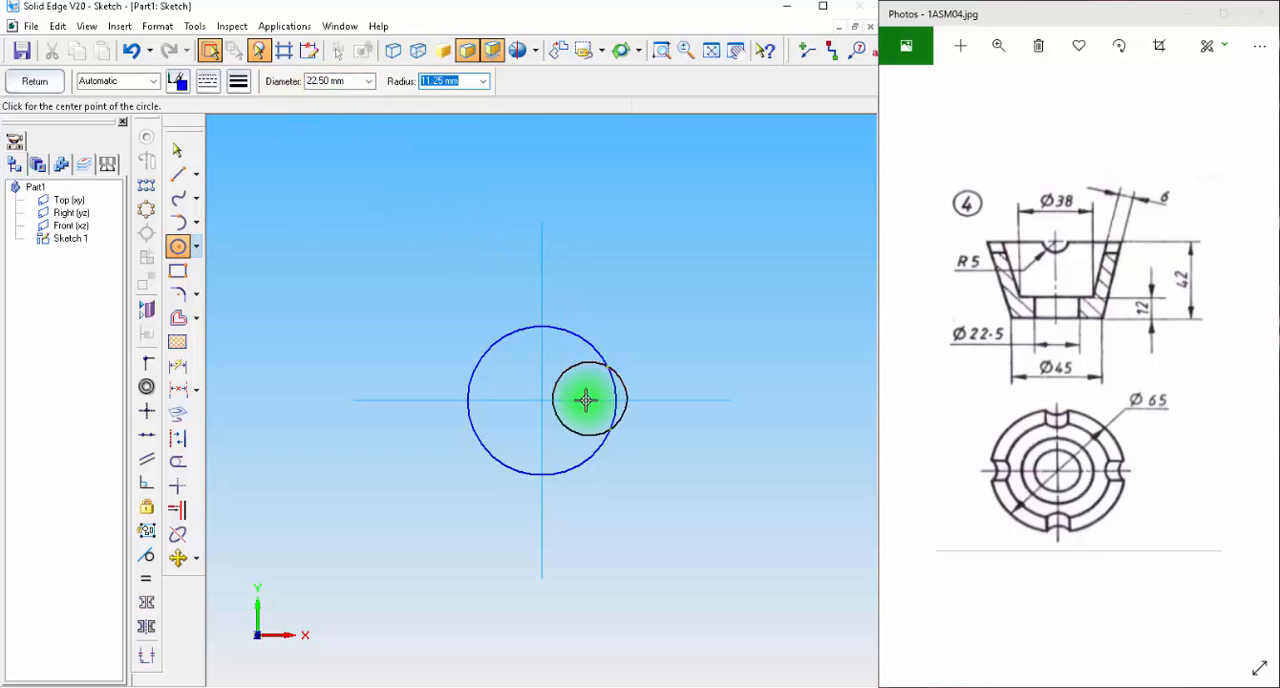
{"action": "left_click", "coordinate": [542, 400]}
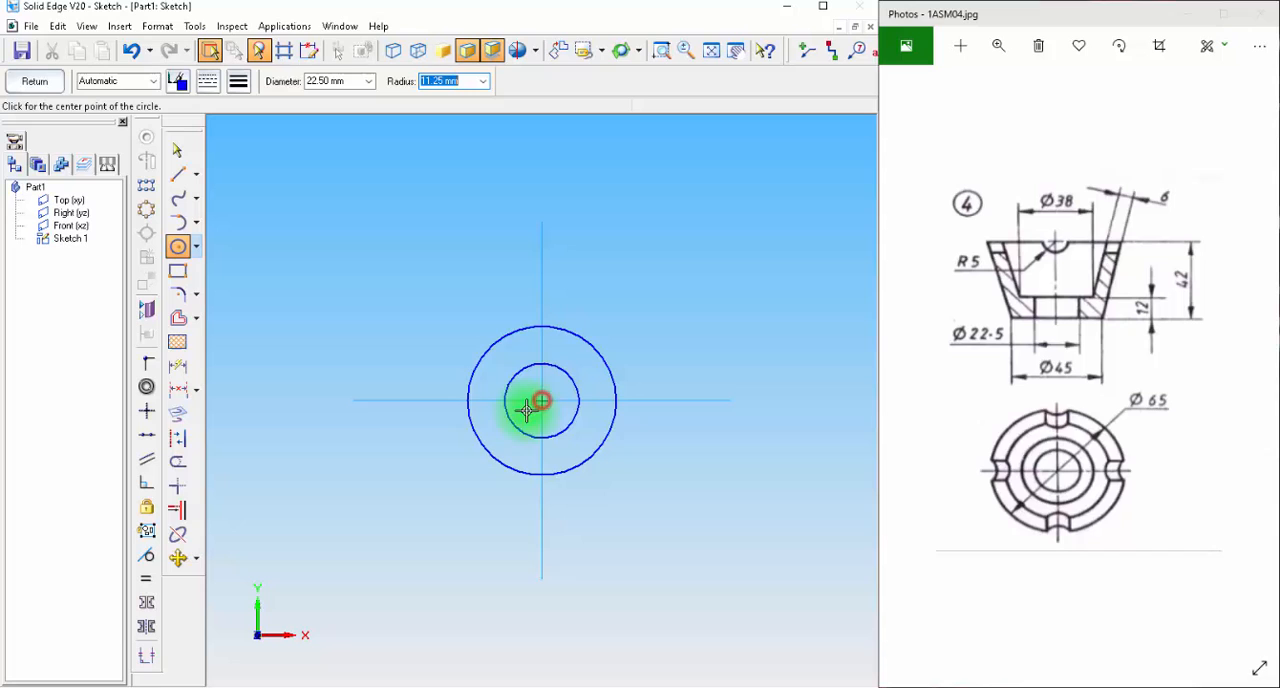
Dimension the diameters of both circles and finish the base sketch.
{"action": "left_click", "coordinate": [179, 368]}
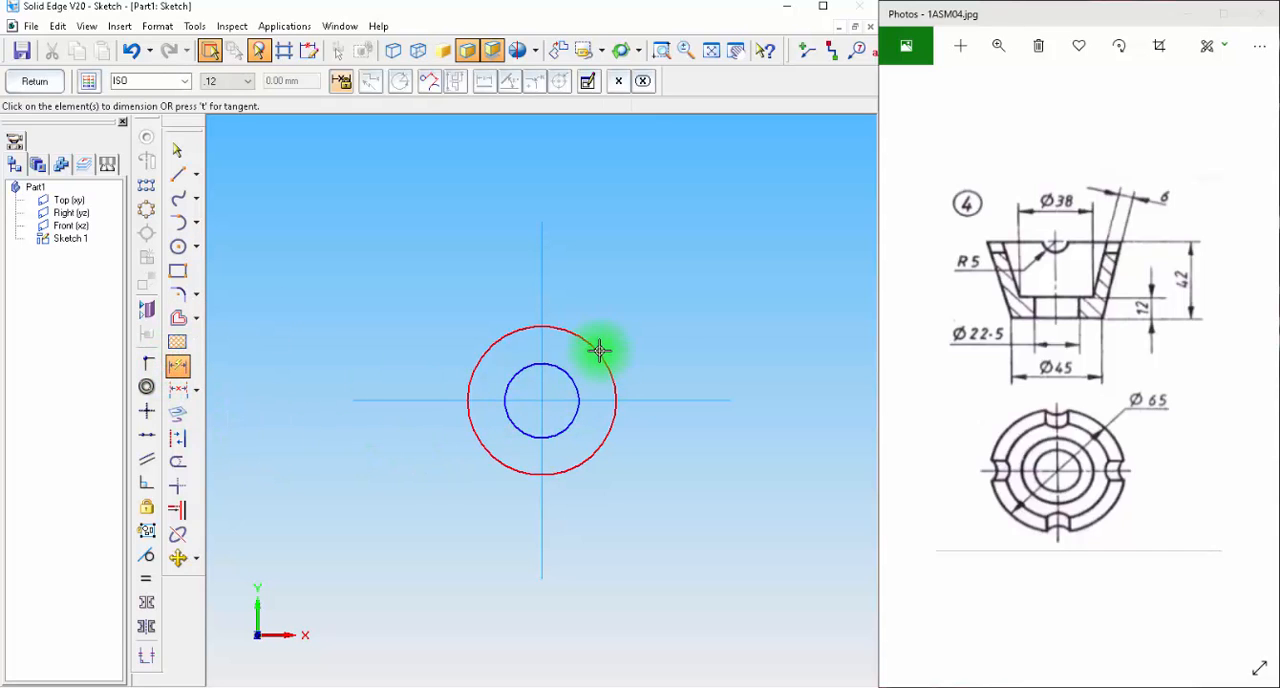
{"action": "left_click", "coordinate": [600, 348]}
{"action": "left_click", "coordinate": [676, 313]}
{"action": "left_click", "coordinate": [580, 387]}
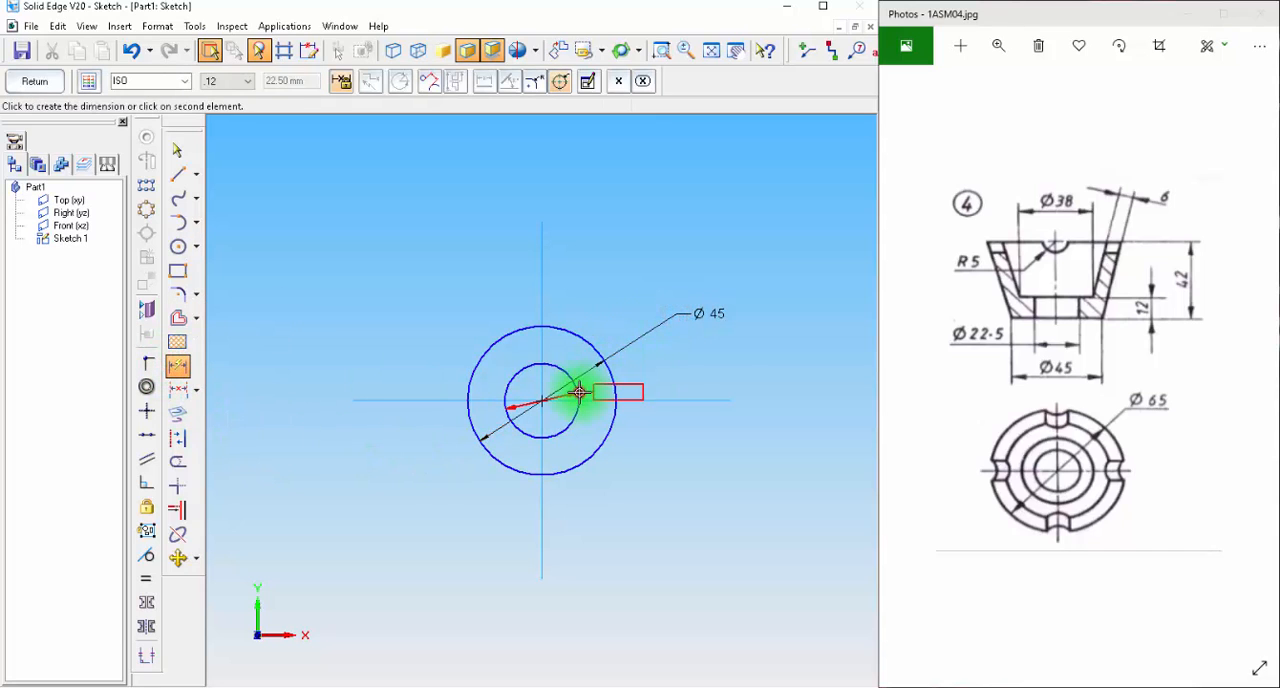
{"action": "left_click", "coordinate": [692, 367]}
{"action": "left_click", "coordinate": [34, 81]}
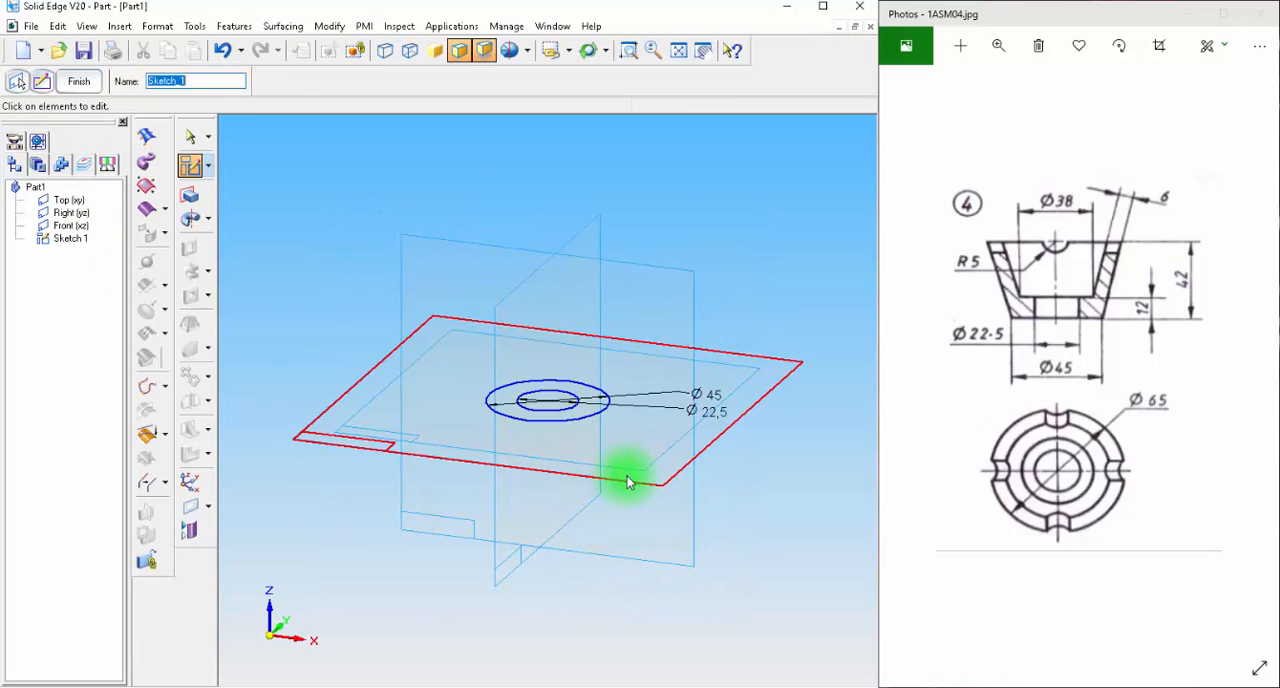
{"action": "left_click", "coordinate": [79, 81]}
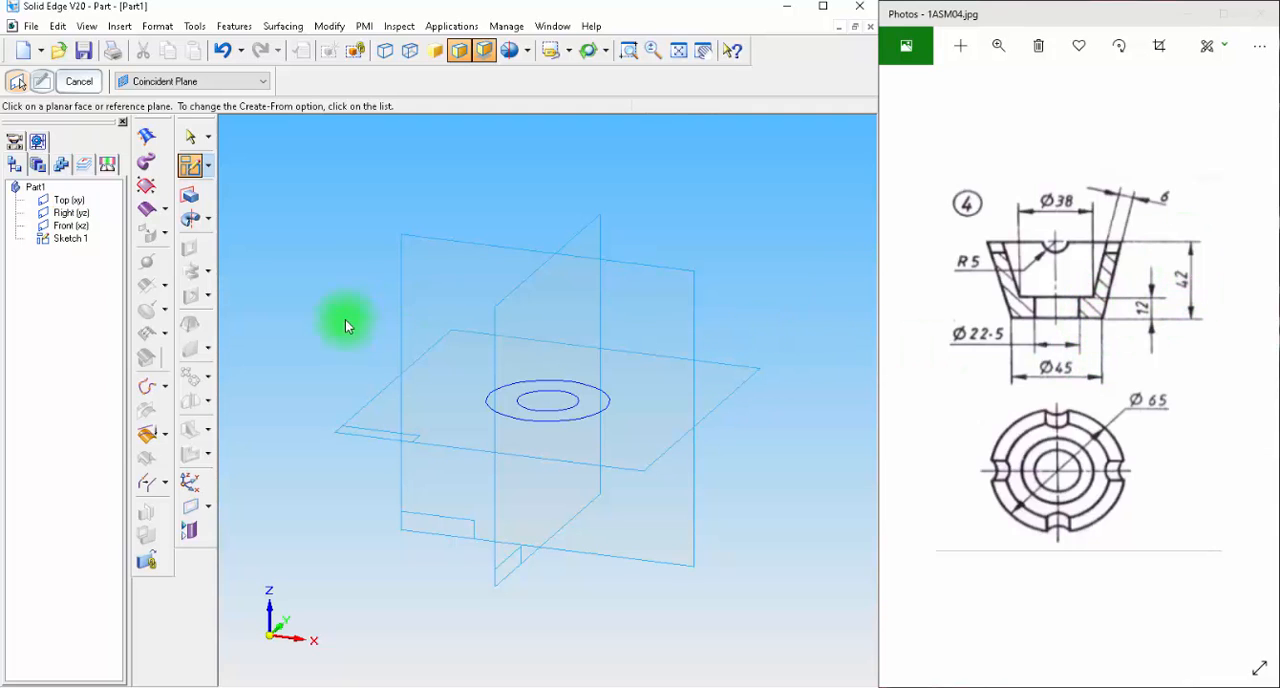
Create a reference plane parallel to the Top (xy) plane, offset 12 mm above it.
{"action": "left_click", "coordinate": [211, 511]}
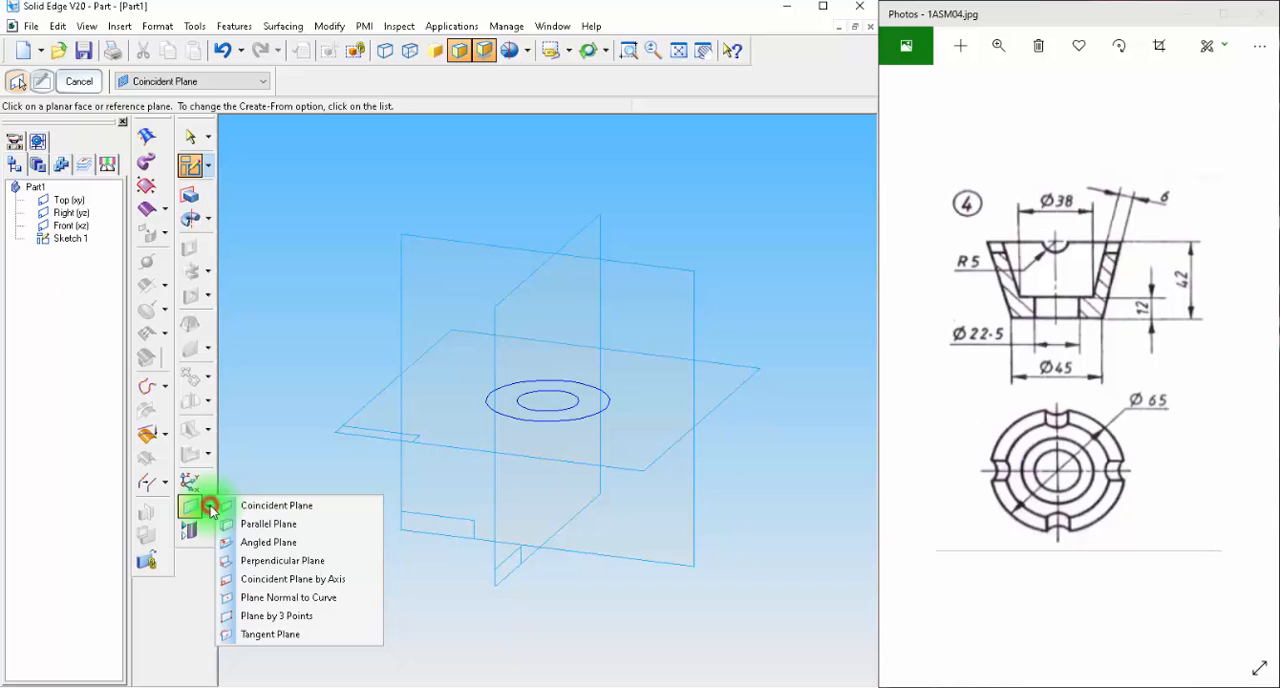
{"action": "left_click", "coordinate": [260, 528]}
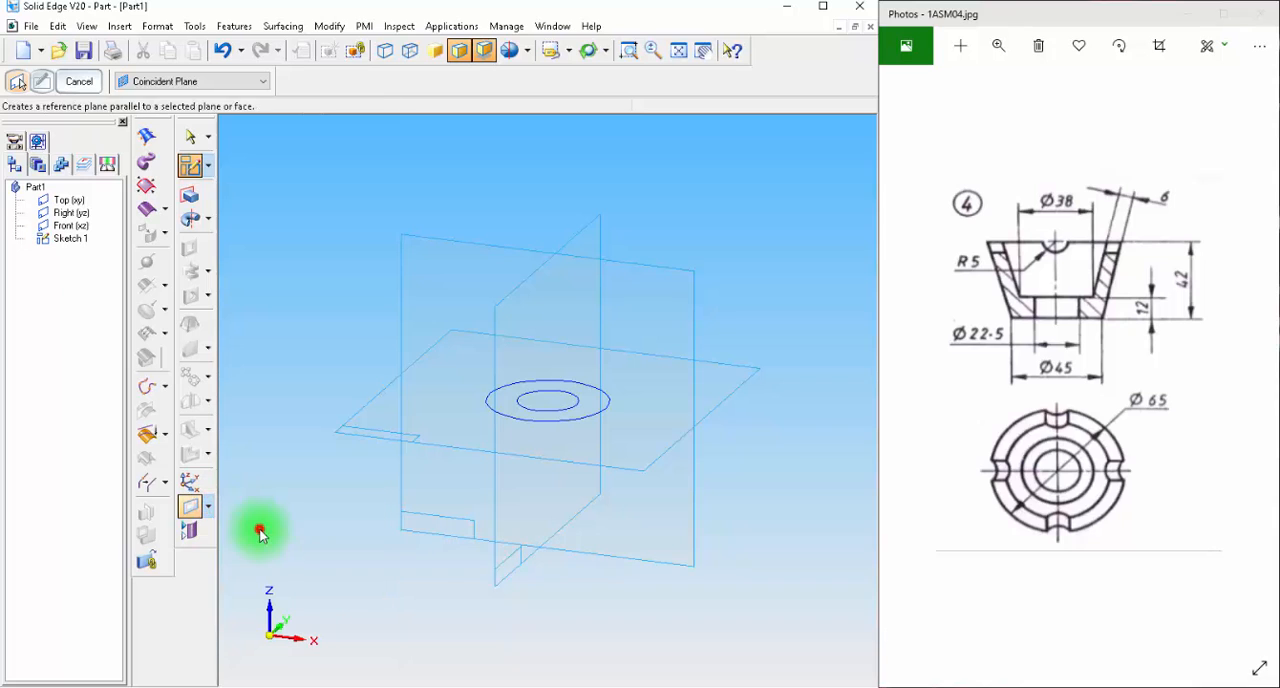
{"action": "left_click", "coordinate": [755, 386]}
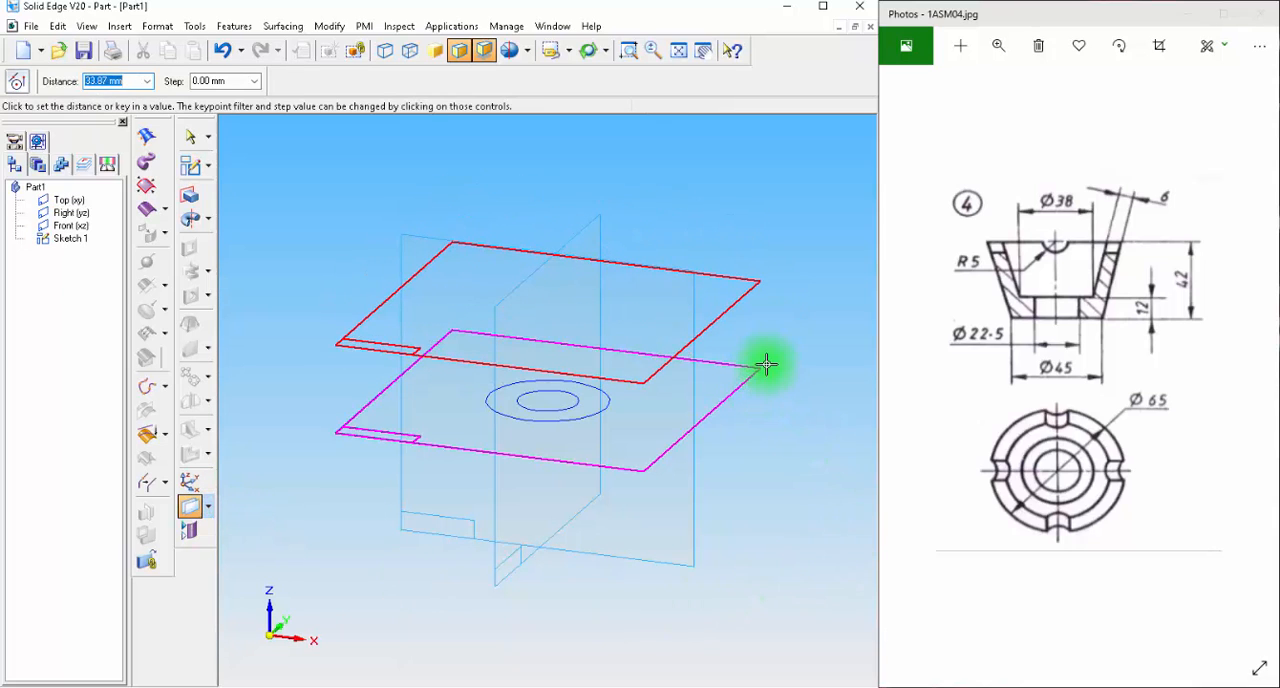
{"action": "type", "text": "12"}
{"action": "key", "text": "Return"}
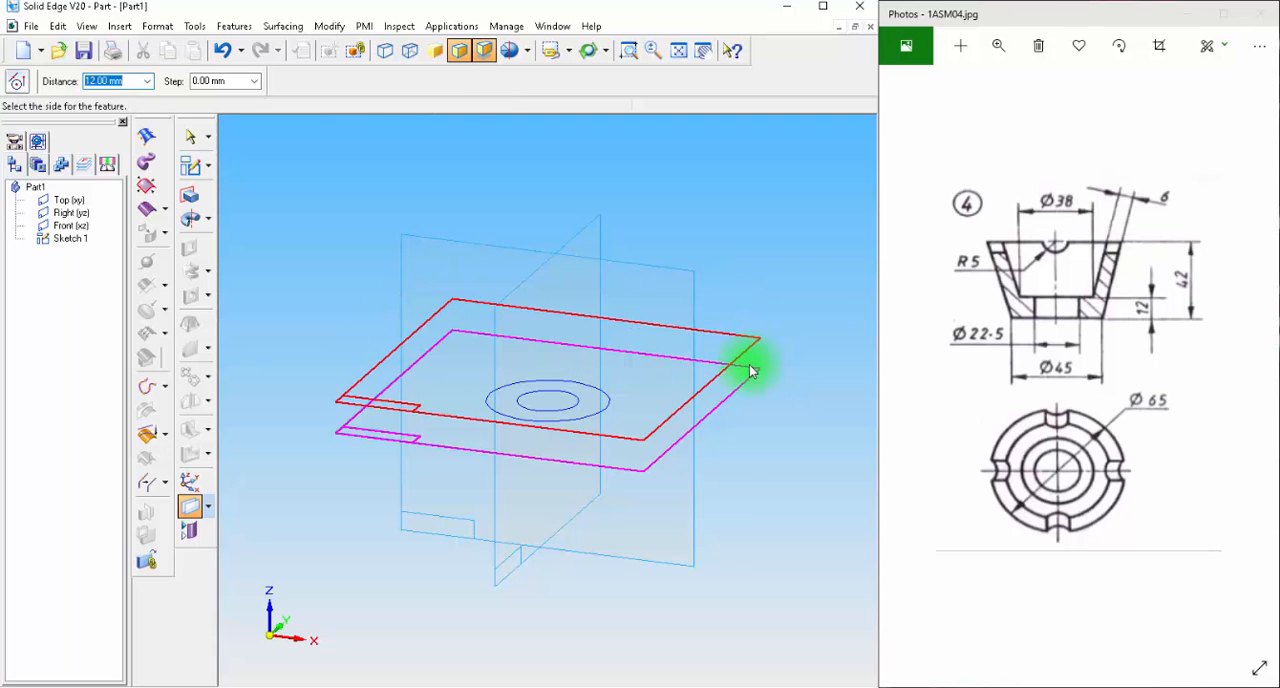
{"action": "left_click", "coordinate": [752, 365]}
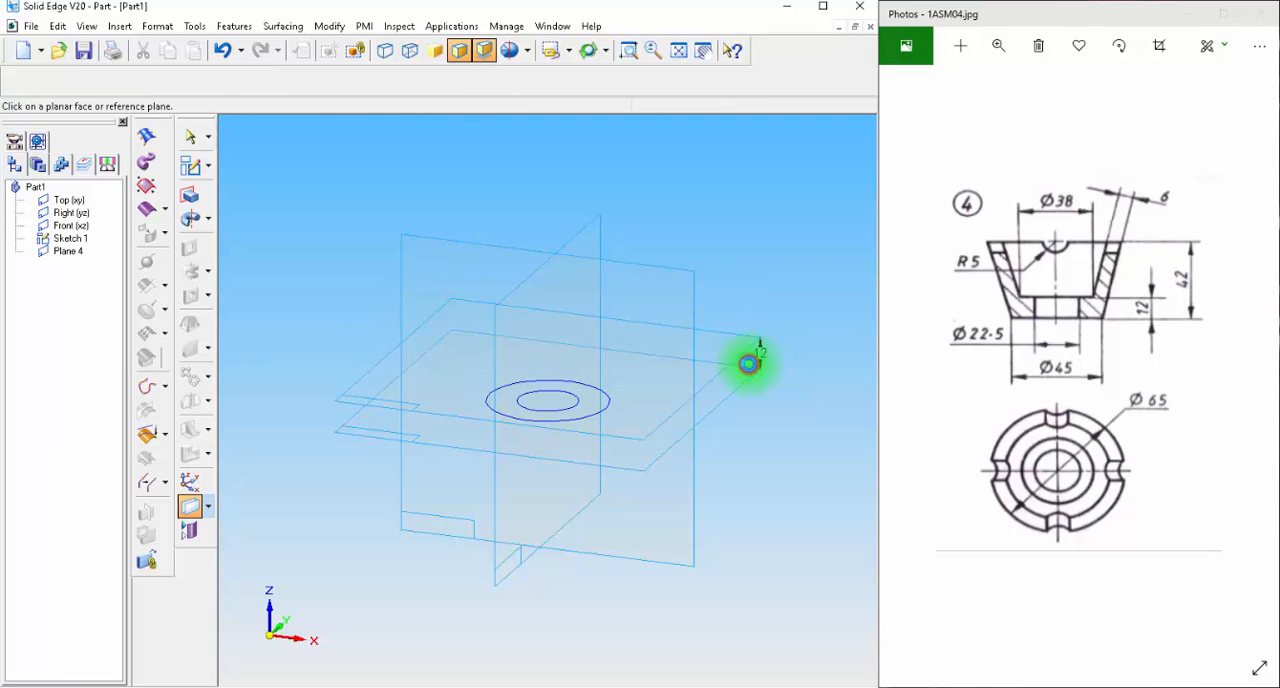
Create a second parallel reference plane 42 mm above the Top (xy) plane.
{"action": "left_click", "coordinate": [719, 410]}
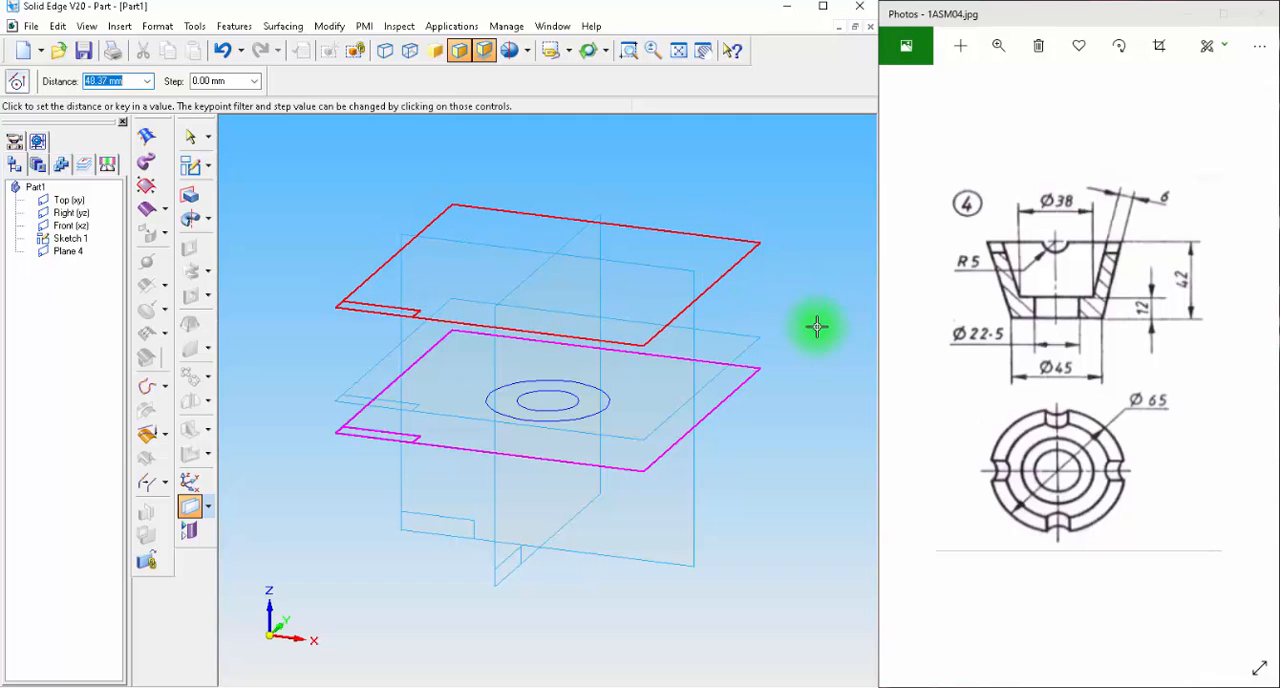
{"action": "key", "text": "Return"}
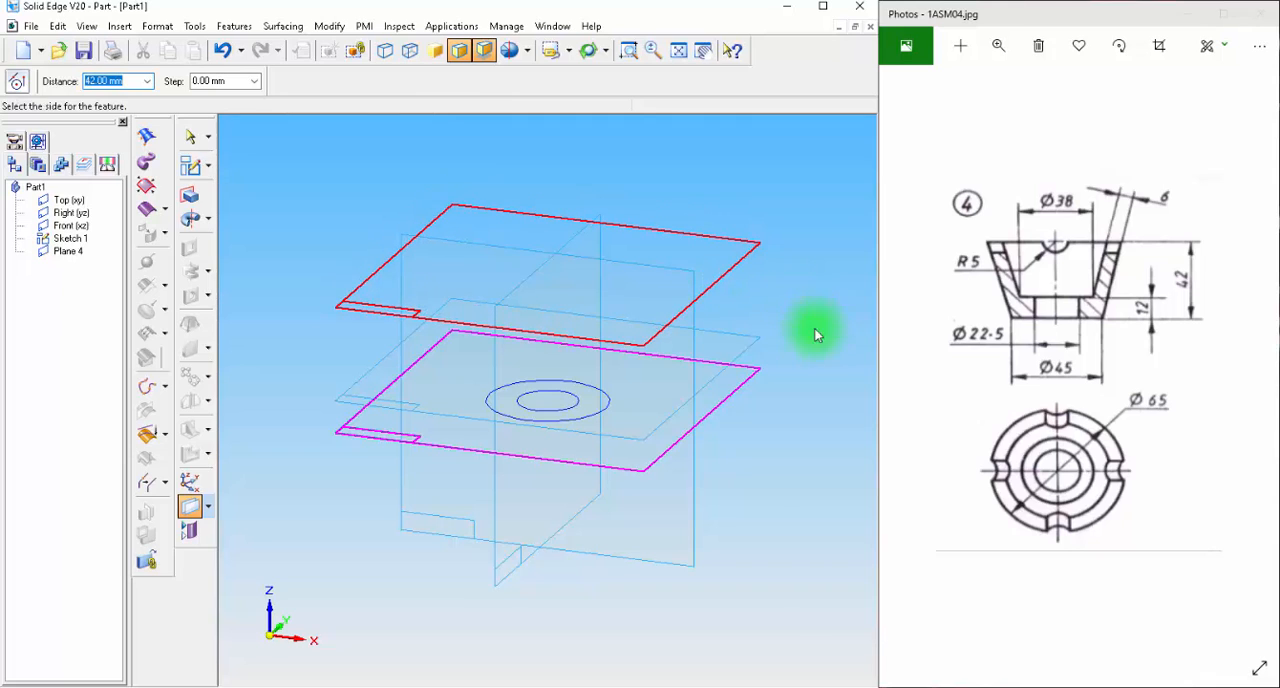
{"action": "left_click", "coordinate": [800, 356]}
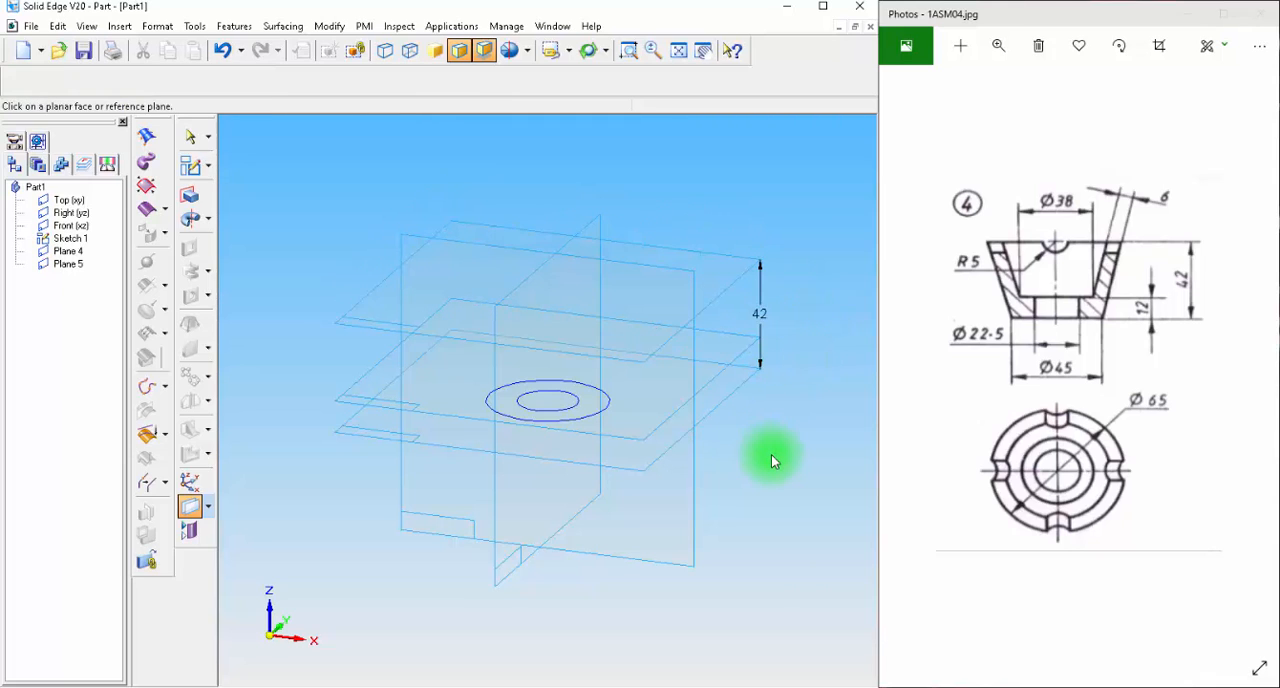
Sketch a 38 mm diameter circle centred on the origin on the plane 12 mm above the Top plane.
{"action": "left_click", "coordinate": [190, 165]}
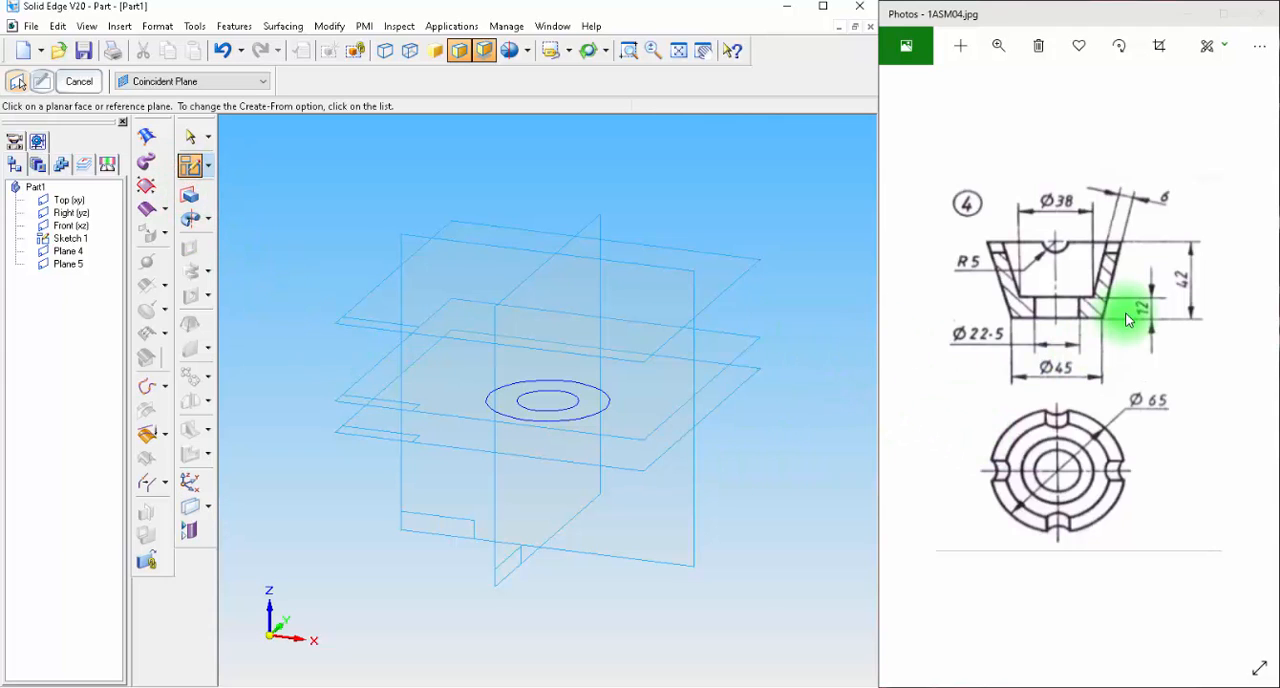
{"action": "left_click", "coordinate": [749, 343]}
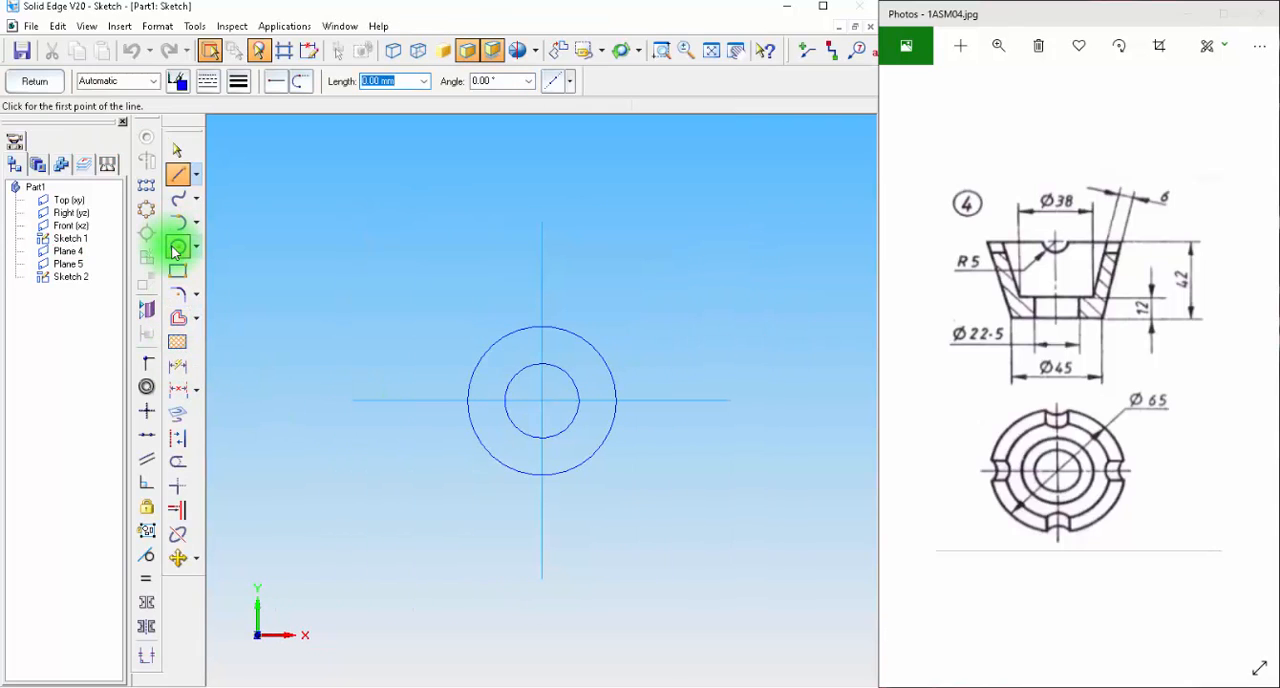
{"action": "left_click", "coordinate": [178, 246]}
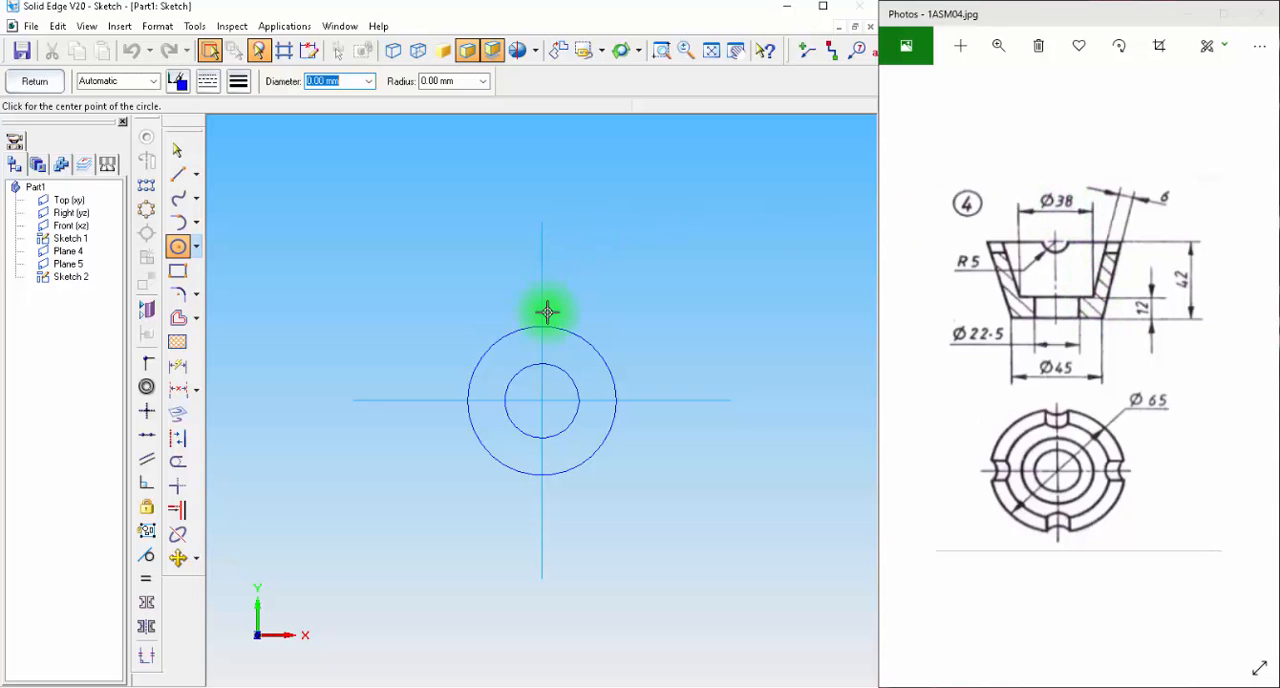
{"action": "key", "text": "Tab"}
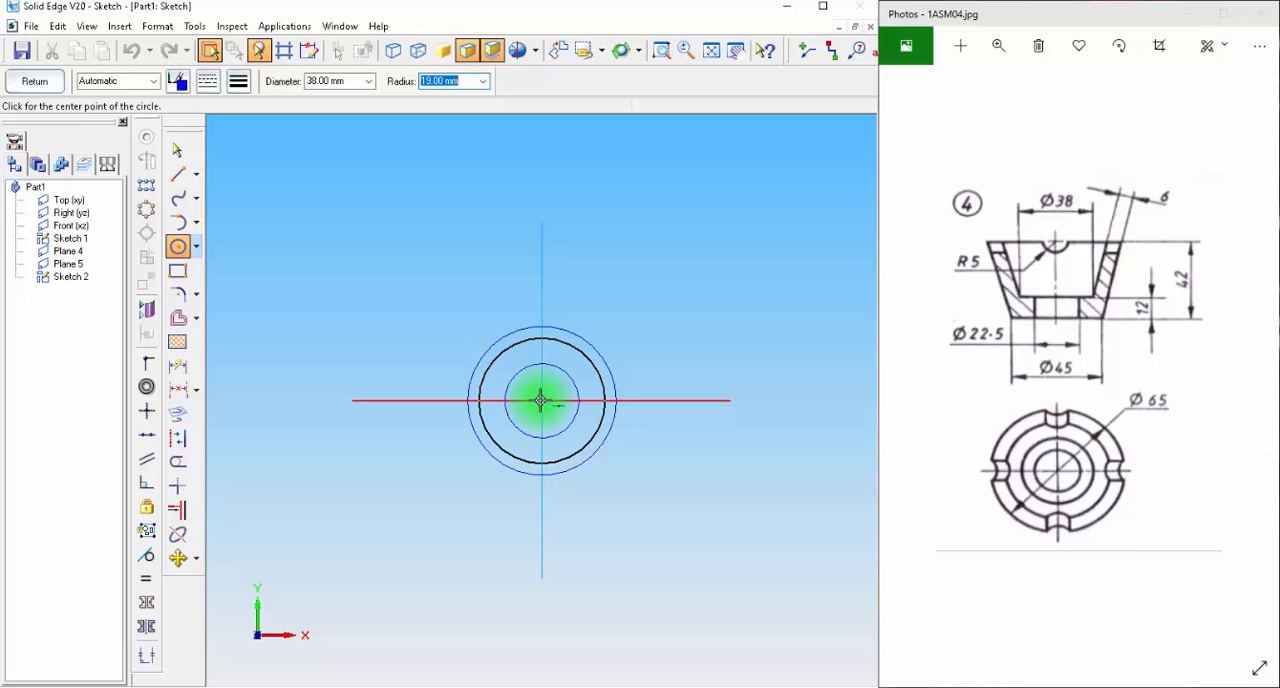
{"action": "left_click", "coordinate": [25, 83]}
Sketch concentric circles of 65 mm and 53 mm diameter centred on the origin on the plane 42 mm above the Top plane.
{"action": "left_click", "coordinate": [190, 165]}
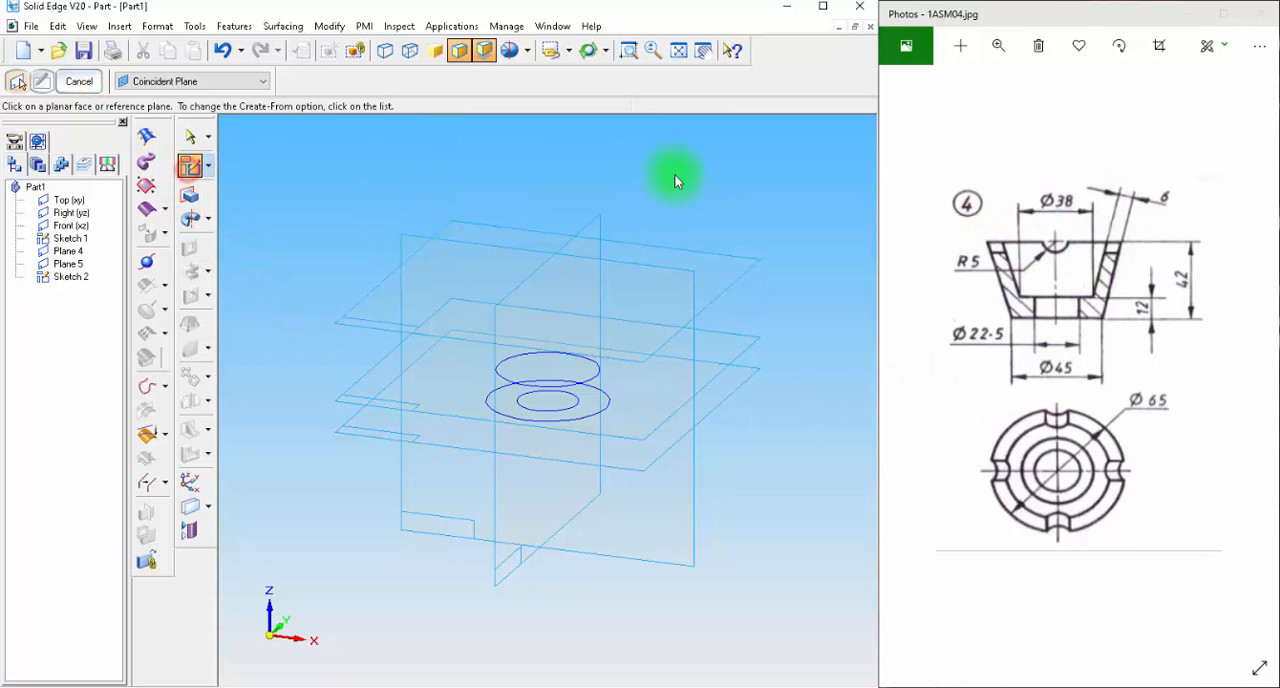
{"action": "left_click", "coordinate": [738, 260]}
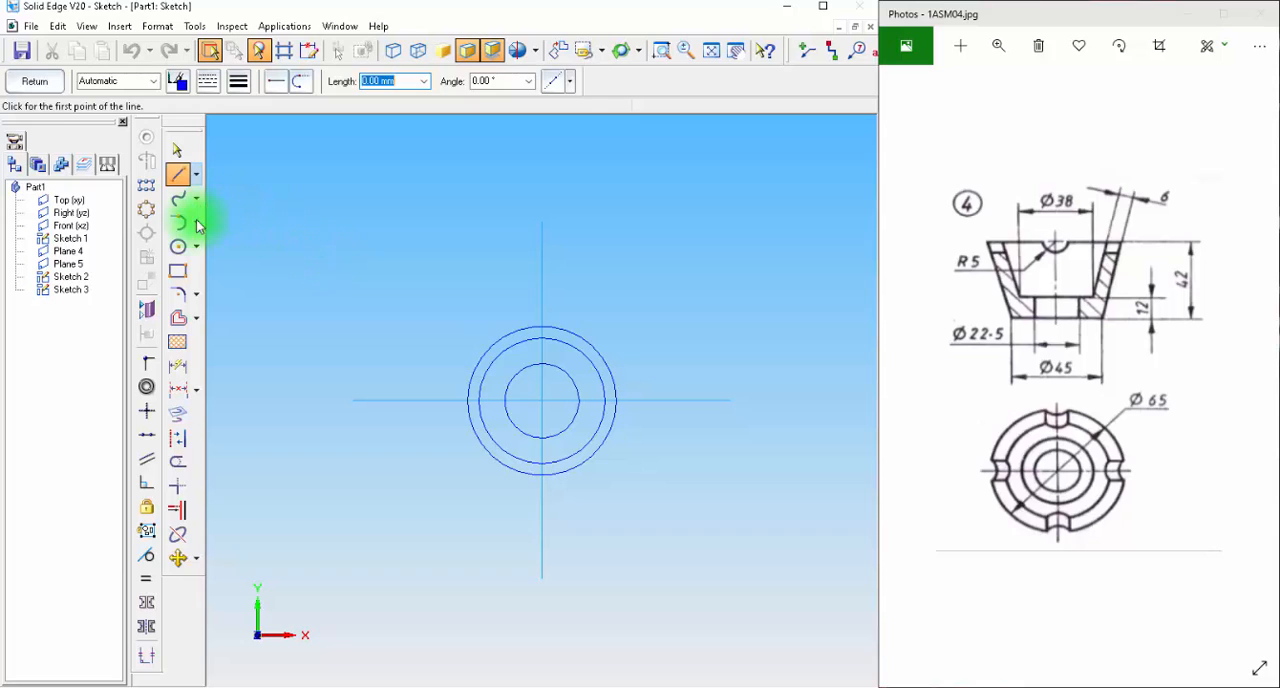
{"action": "left_click", "coordinate": [179, 250]}
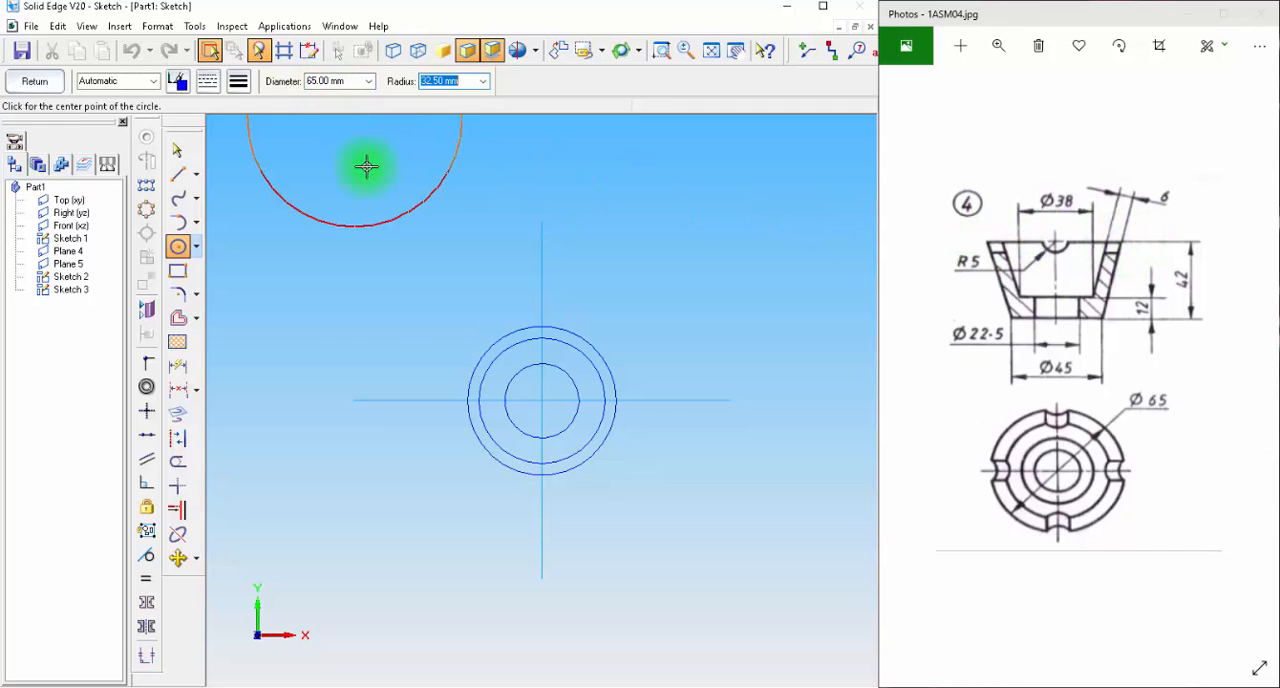
{"action": "left_click", "coordinate": [541, 400]}
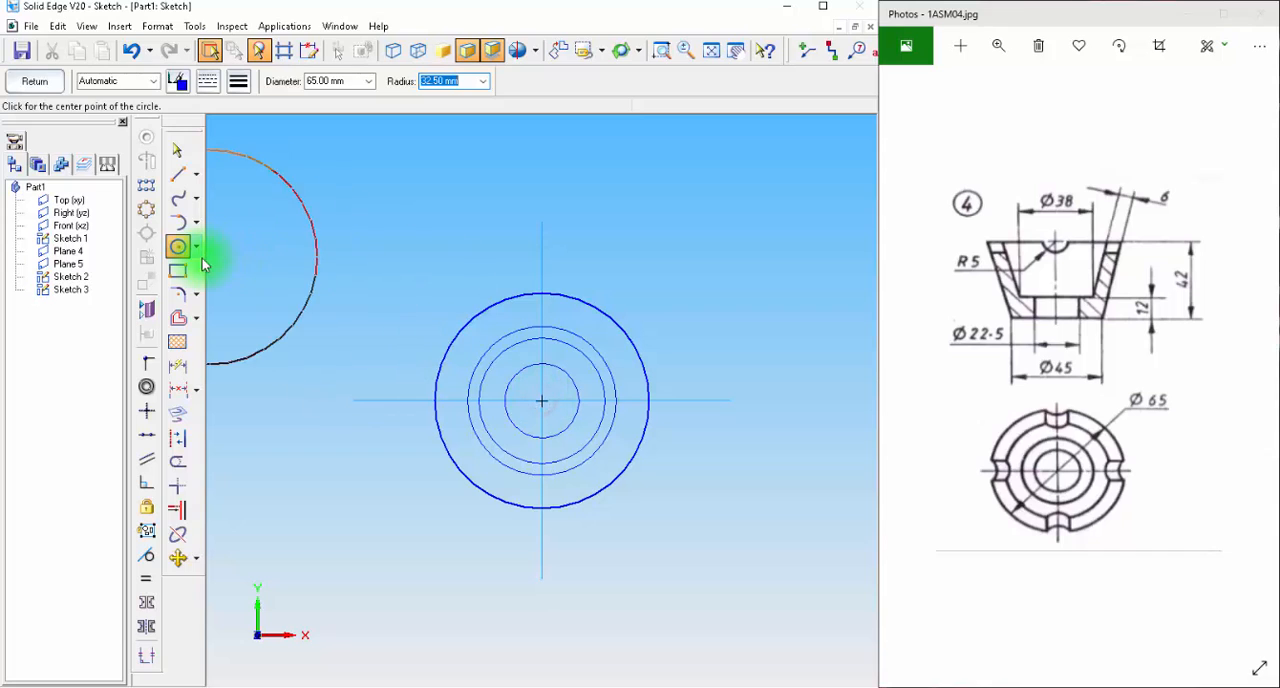
{"action": "left_click", "coordinate": [175, 248]}
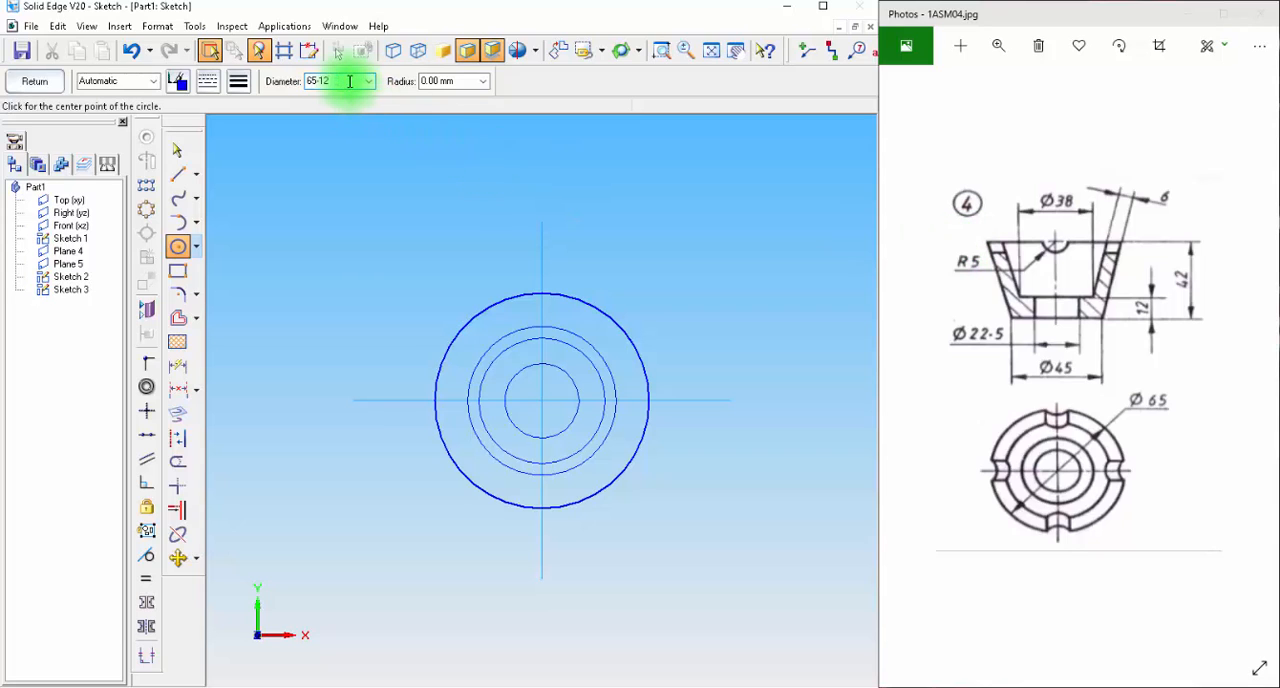
{"action": "left_click", "coordinate": [542, 401]}
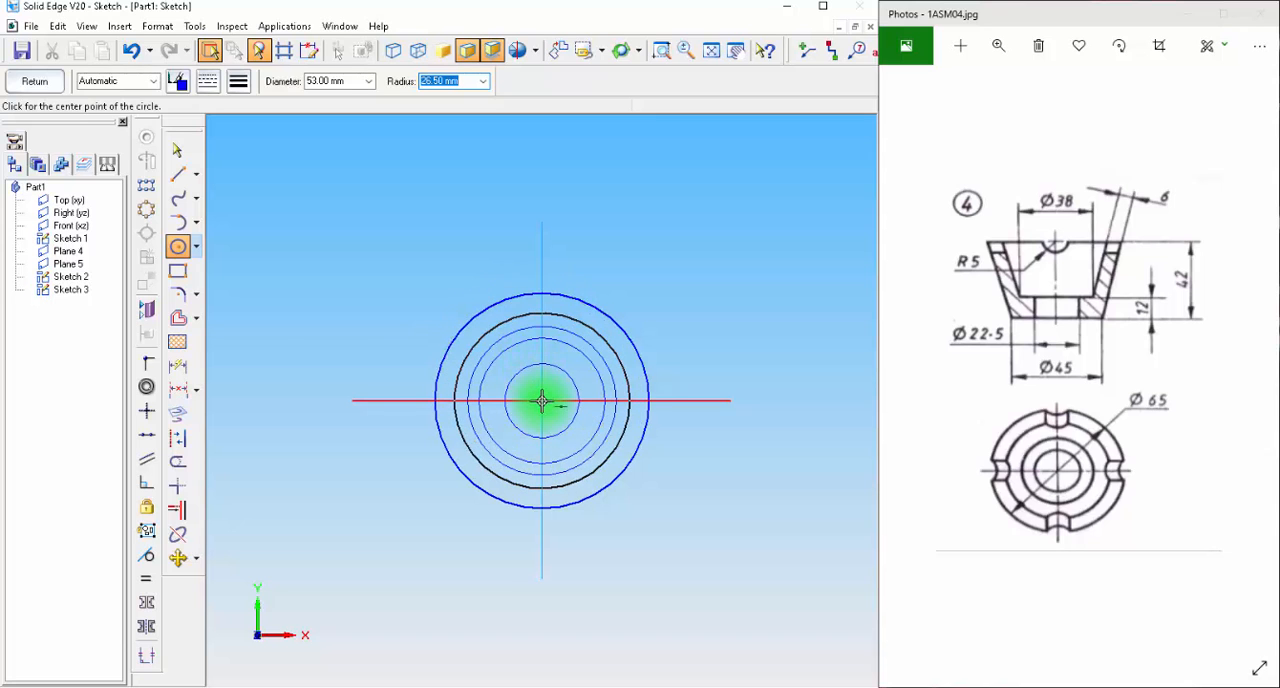
{"action": "left_click", "coordinate": [26, 80]}
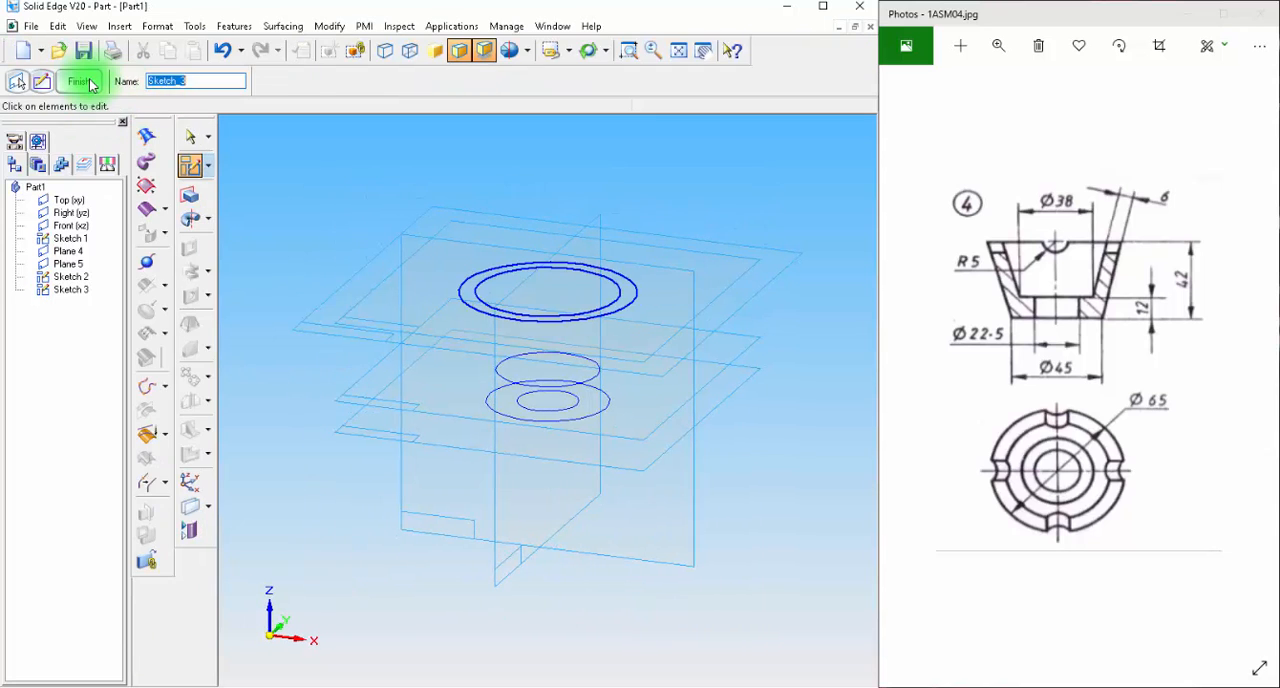
{"action": "left_click", "coordinate": [86, 78]}
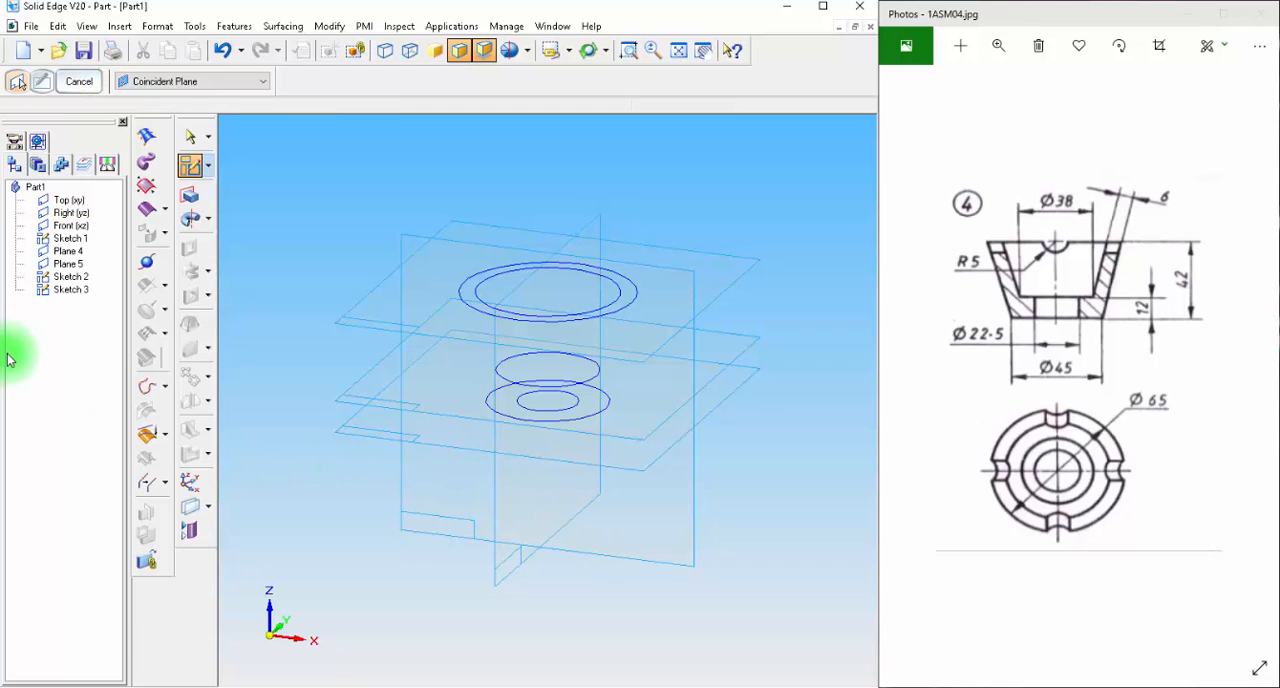
Create a lofted protrusion between the 65 mm circle on the upper plane and the outer circle on the base plane.
{"action": "left_click", "coordinate": [192, 220]}
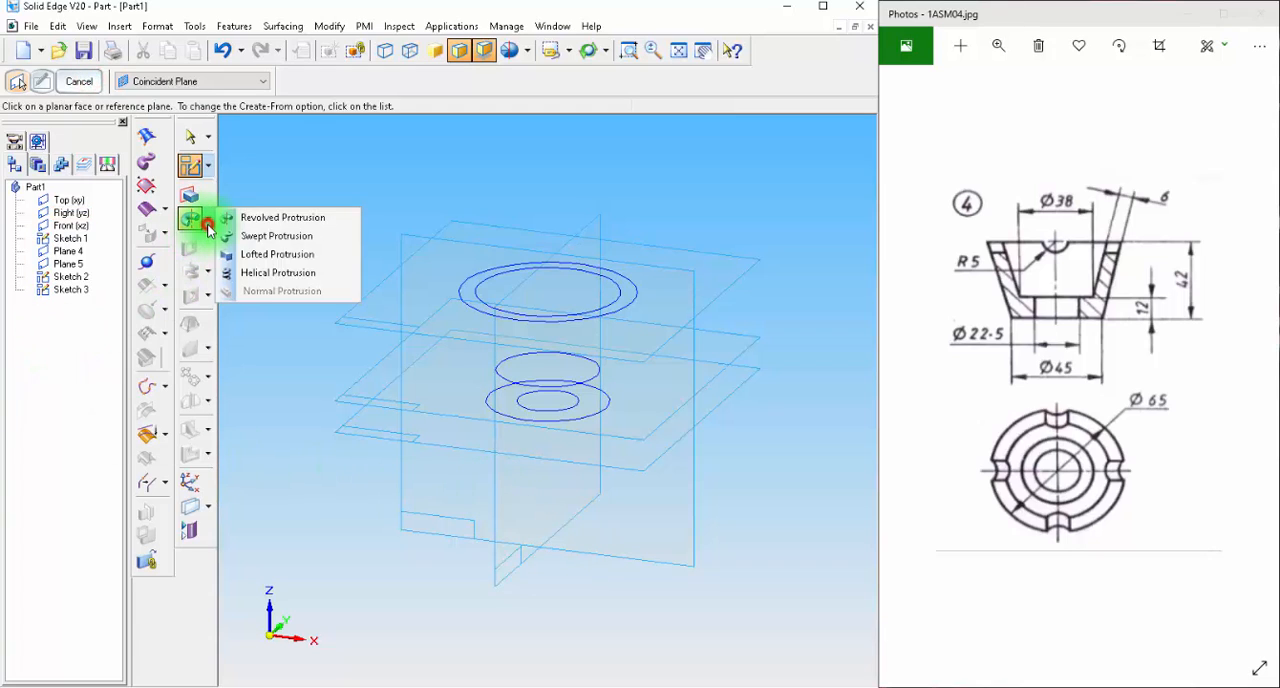
{"action": "left_click", "coordinate": [272, 254]}
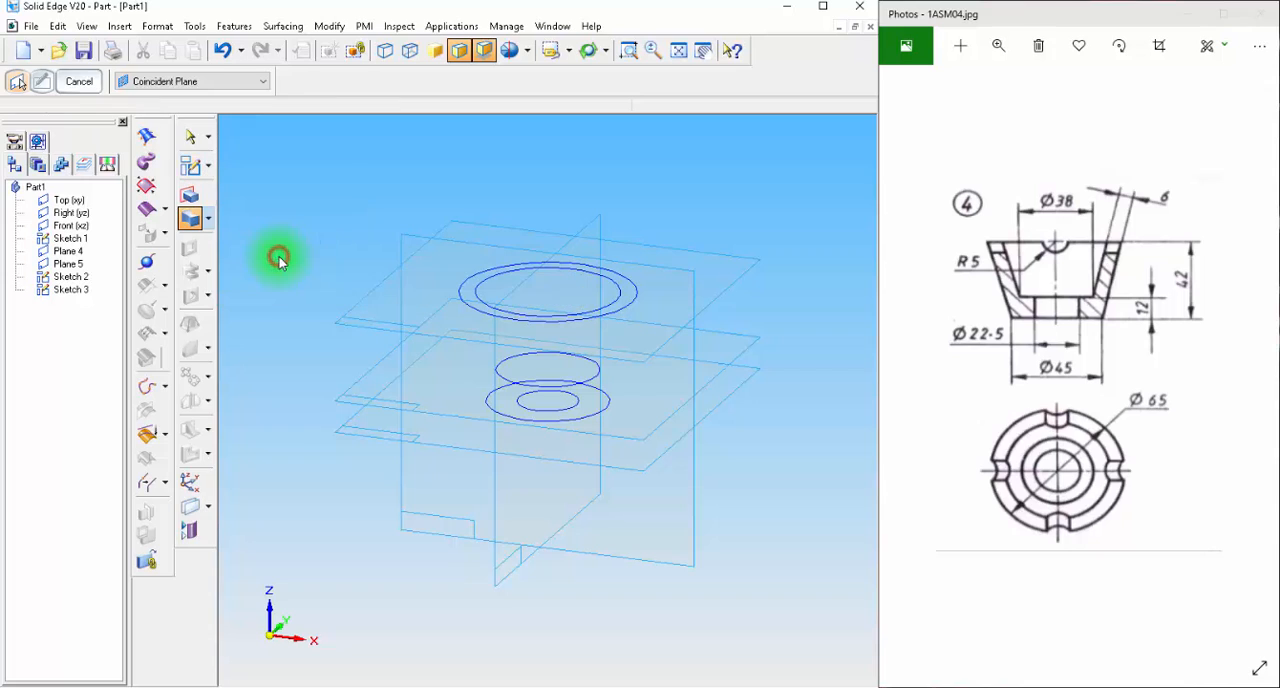
{"action": "left_click", "coordinate": [638, 293]}
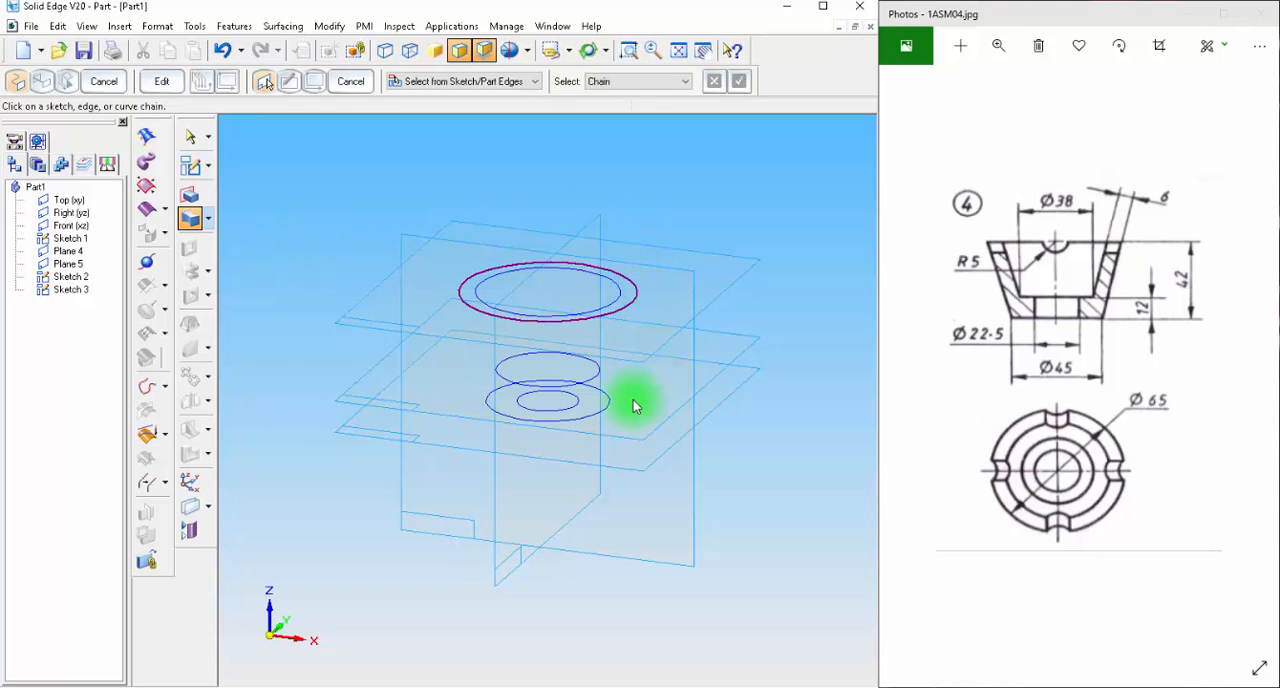
{"action": "left_click", "coordinate": [603, 408]}
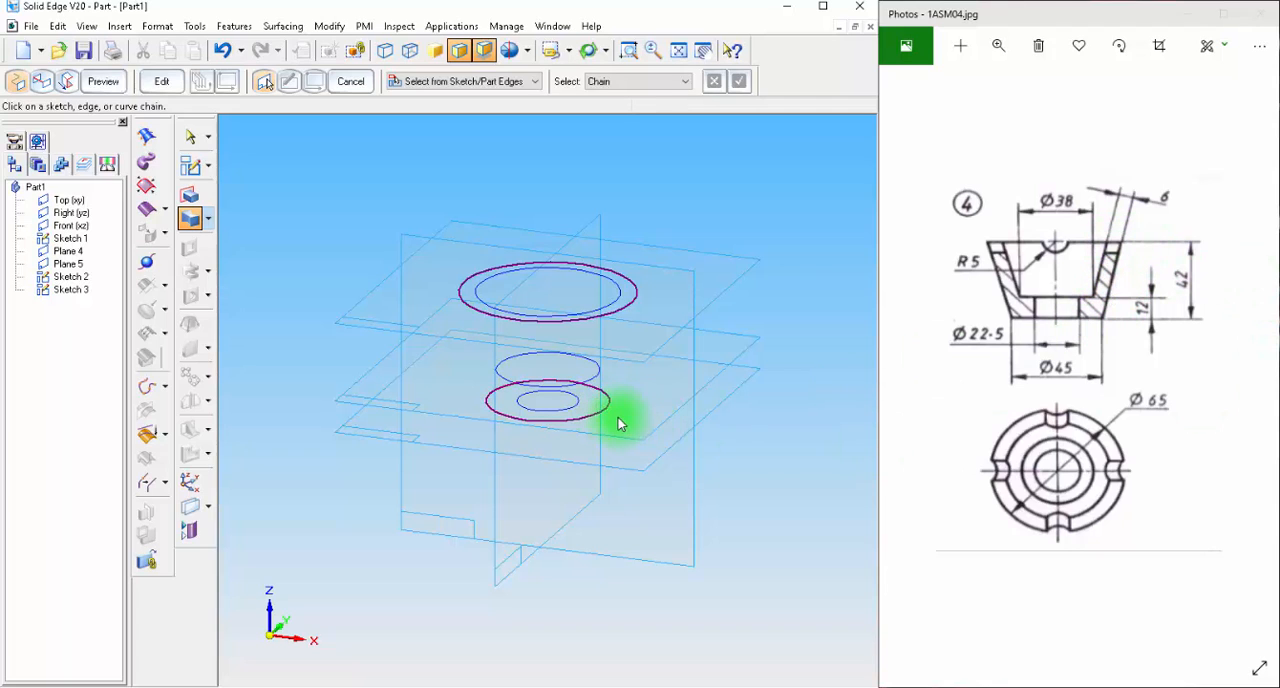
{"action": "left_click", "coordinate": [103, 81]}
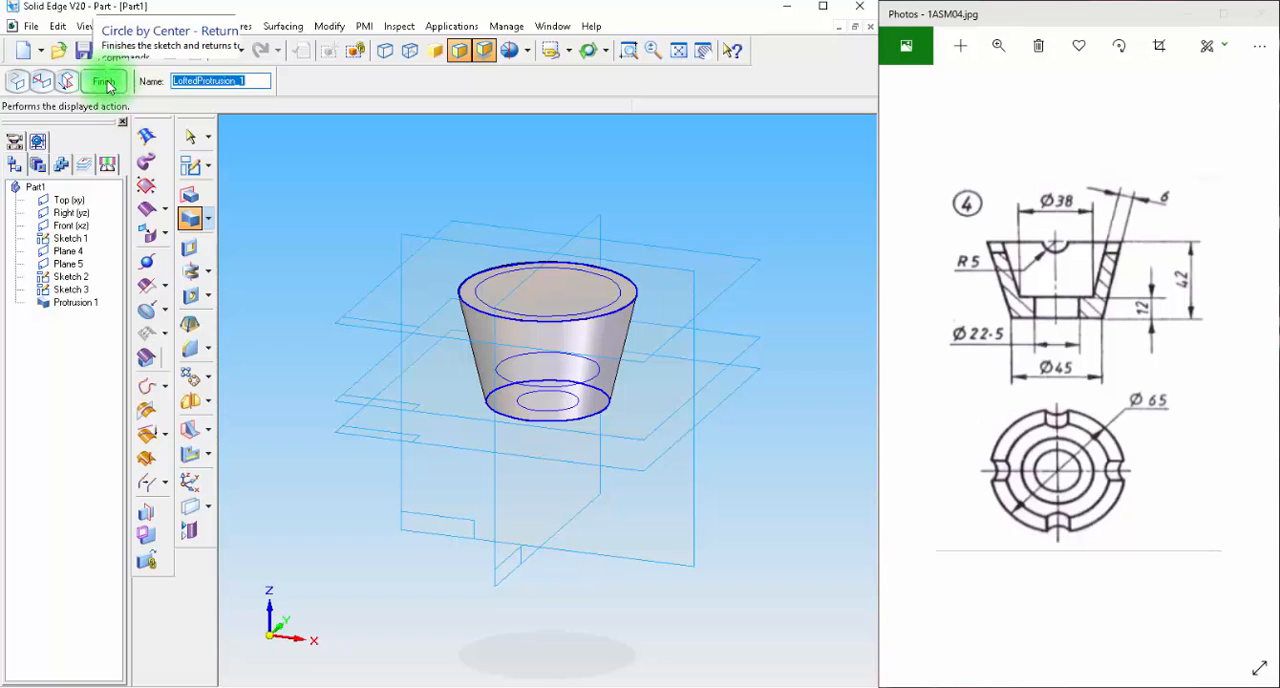
{"action": "left_click", "coordinate": [105, 81]}
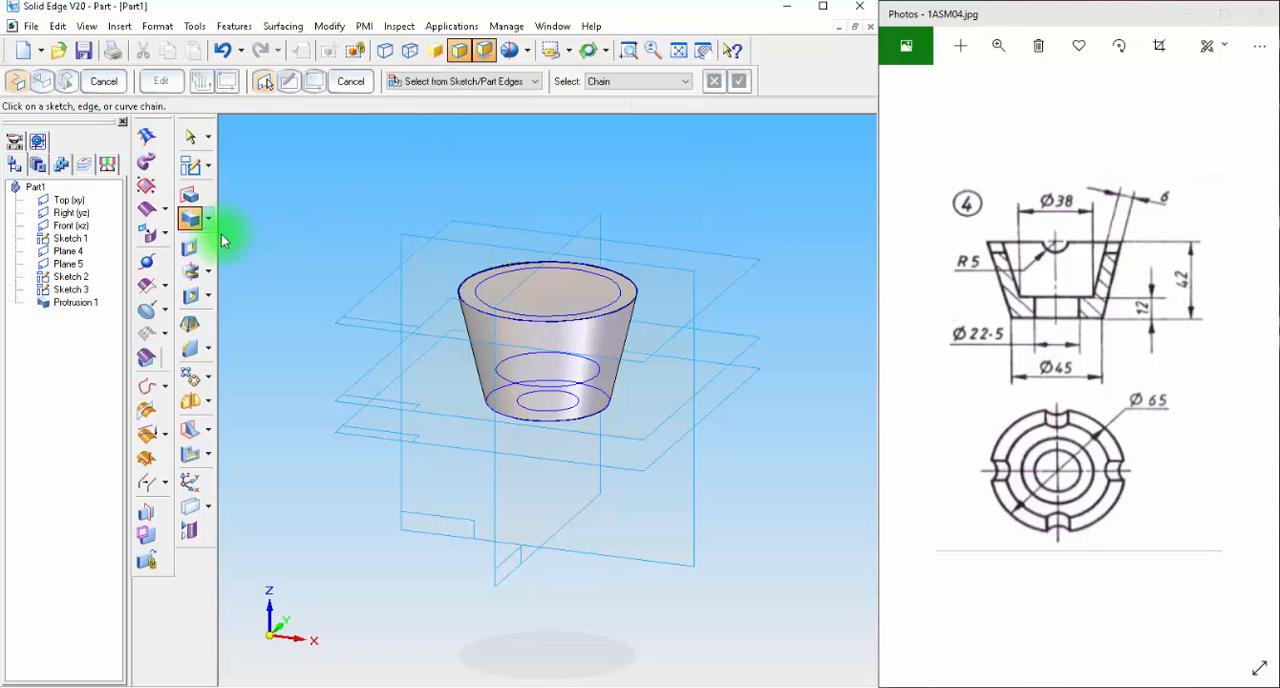
Hollow the cup with a lofted cutout between the 53 mm circle at the rim and the 38 mm circle on the 12 mm plane.
{"action": "left_click", "coordinate": [207, 270]}
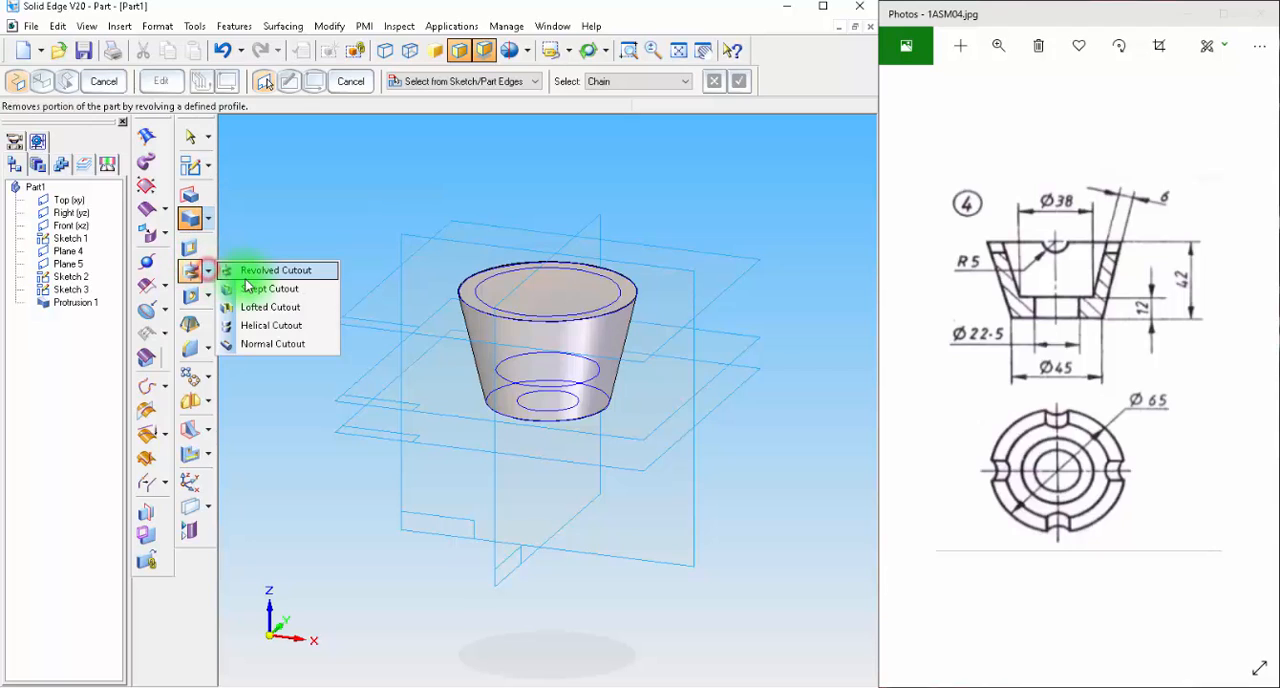
{"action": "left_click", "coordinate": [268, 308]}
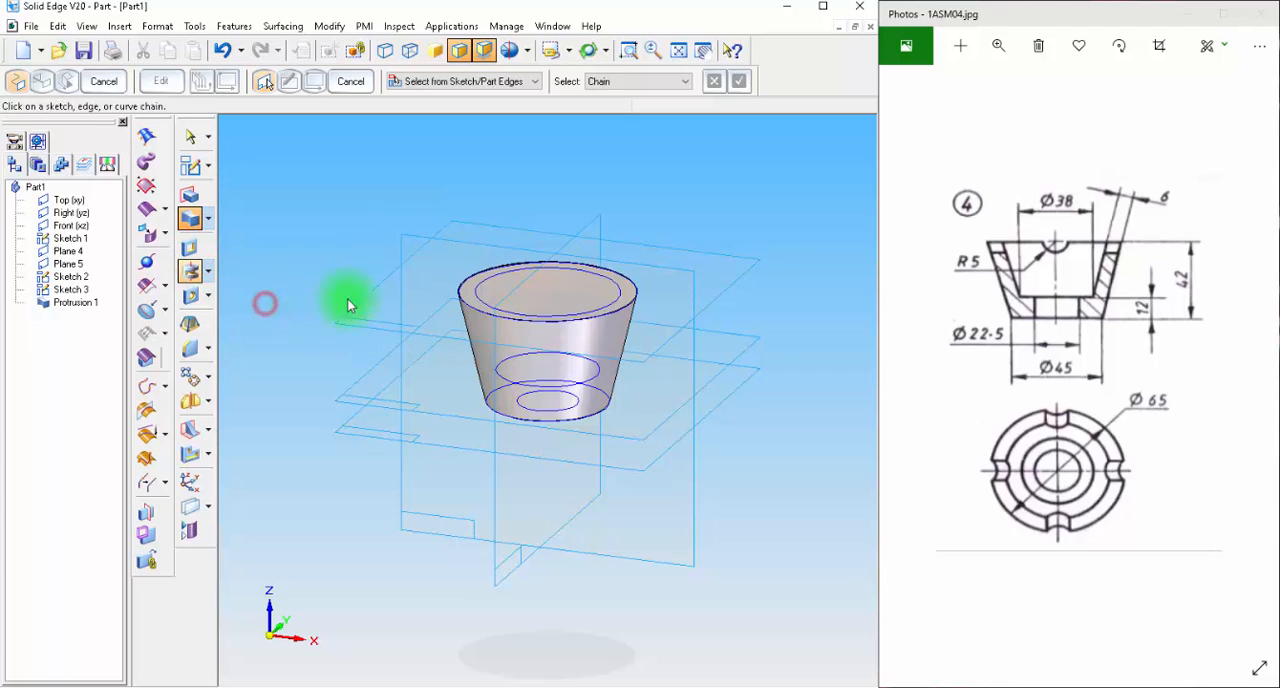
{"action": "left_click", "coordinate": [620, 300]}
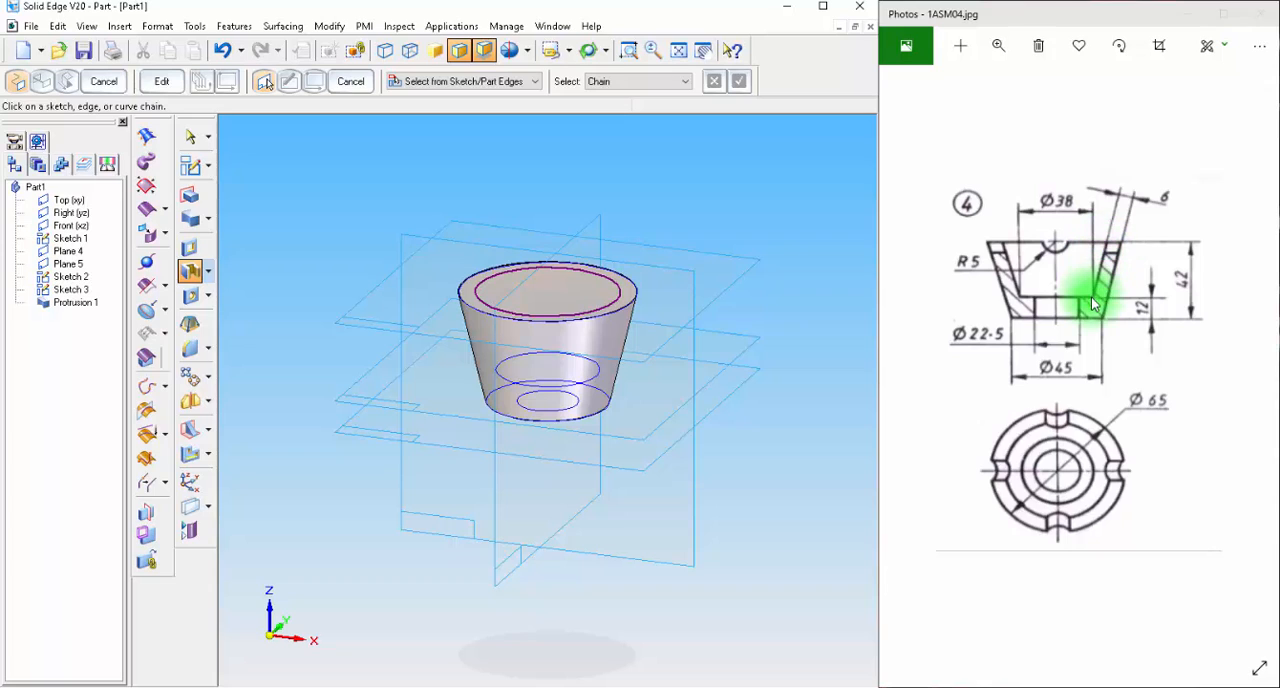
{"action": "left_click", "coordinate": [597, 375]}
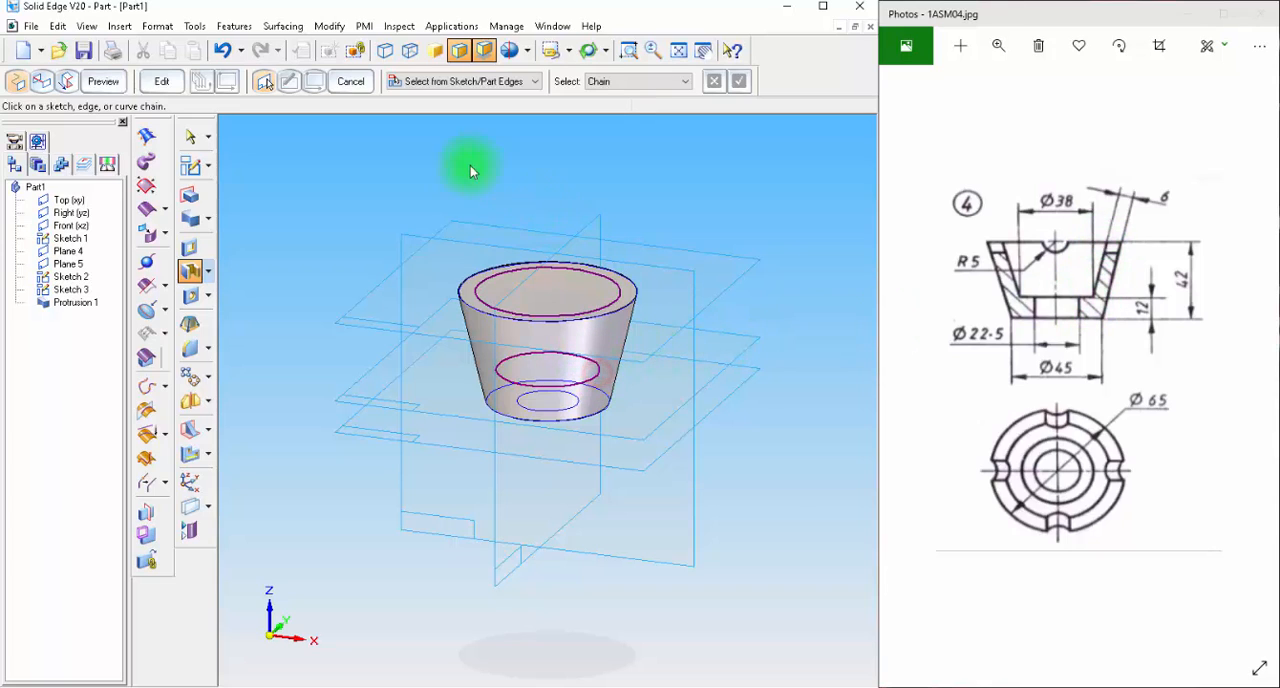
{"action": "left_click", "coordinate": [107, 85]}
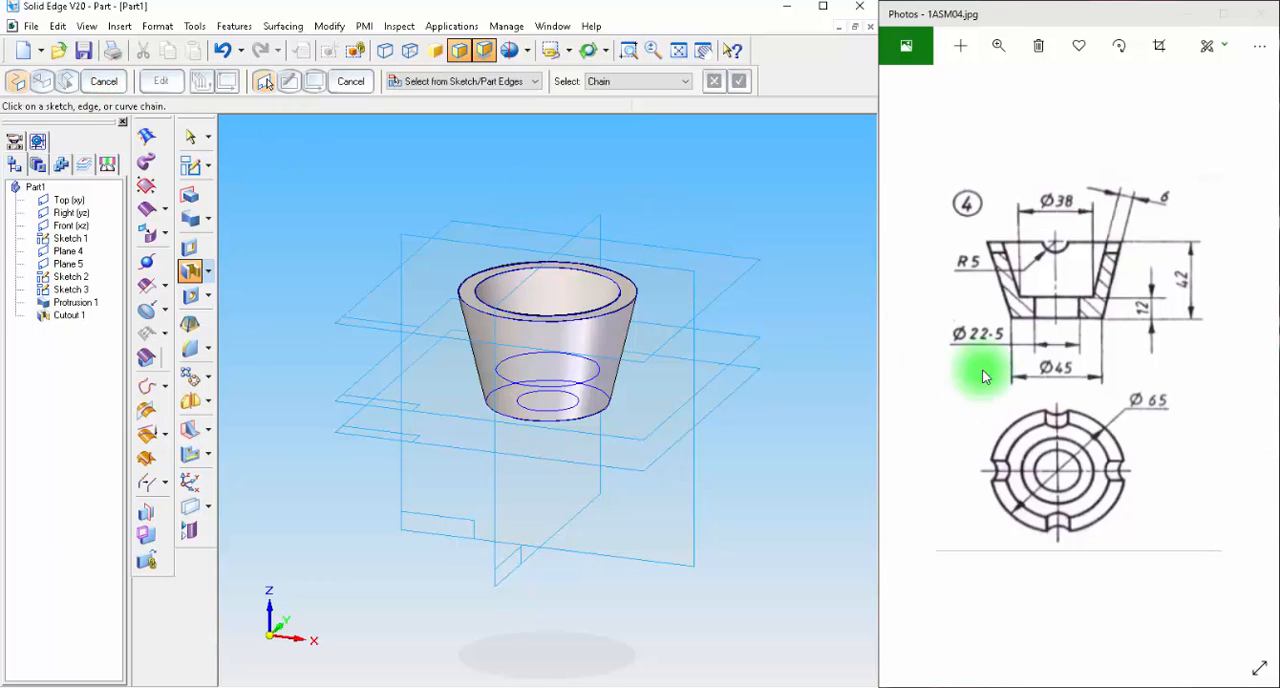
Cut the central hole through the cup's floor by extruding the inner base circle upward about 86 mm as a cutout.
{"action": "left_click", "coordinate": [190, 247]}
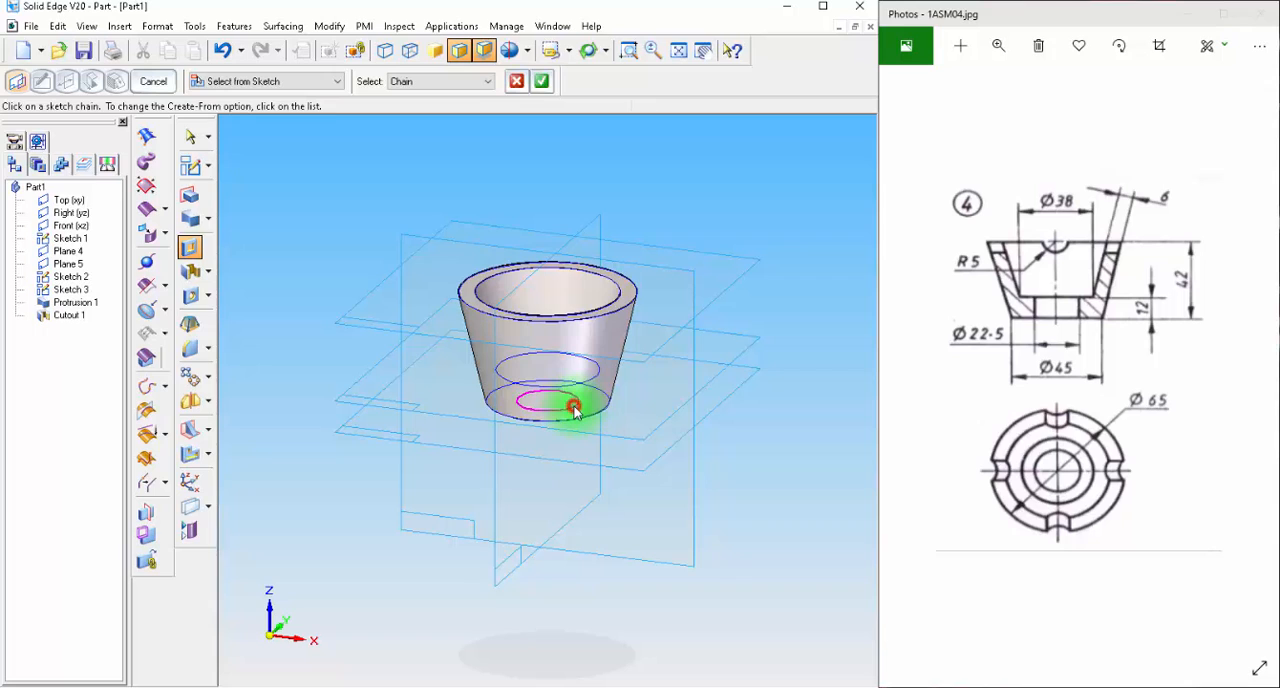
{"action": "left_click", "coordinate": [541, 81]}
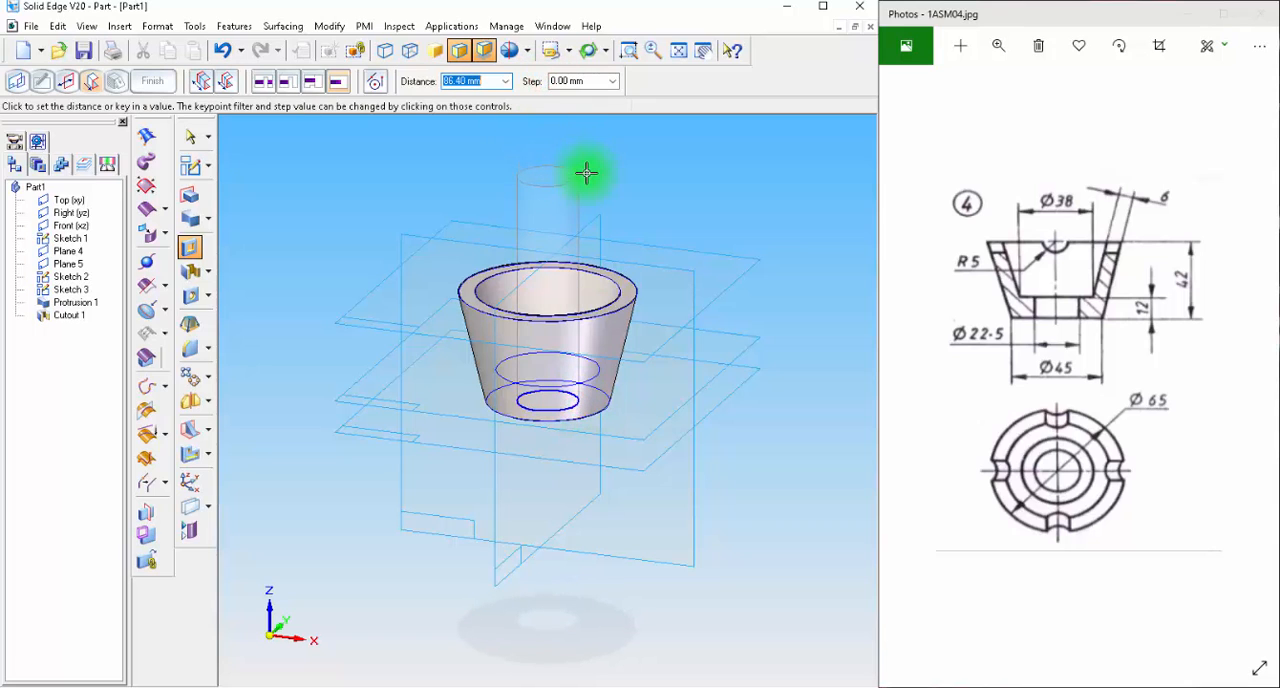
{"action": "left_click", "coordinate": [586, 173]}
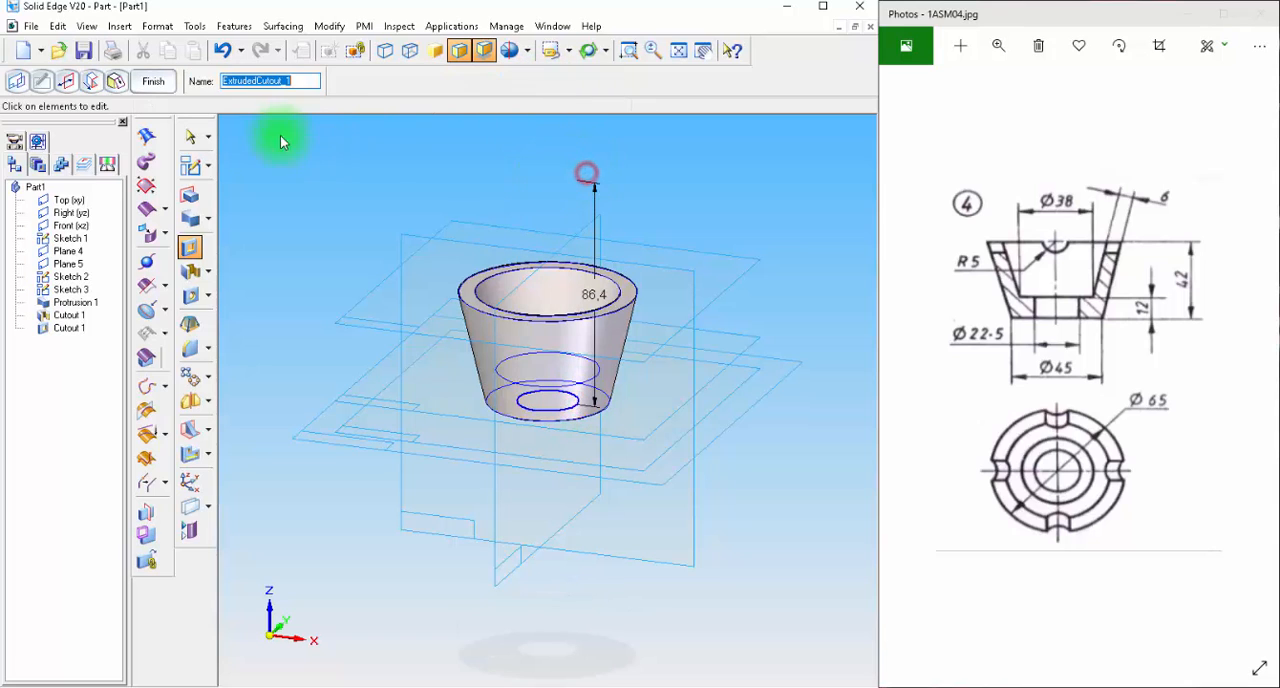
{"action": "left_click", "coordinate": [152, 81]}
Sketch a 10 mm diameter circle on the Right (yz) plane, centred on the midpoint of the cup's top edge.
{"action": "middle_click_drag", "start_coordinate": [459, 205], "coordinate": [435, 175]}
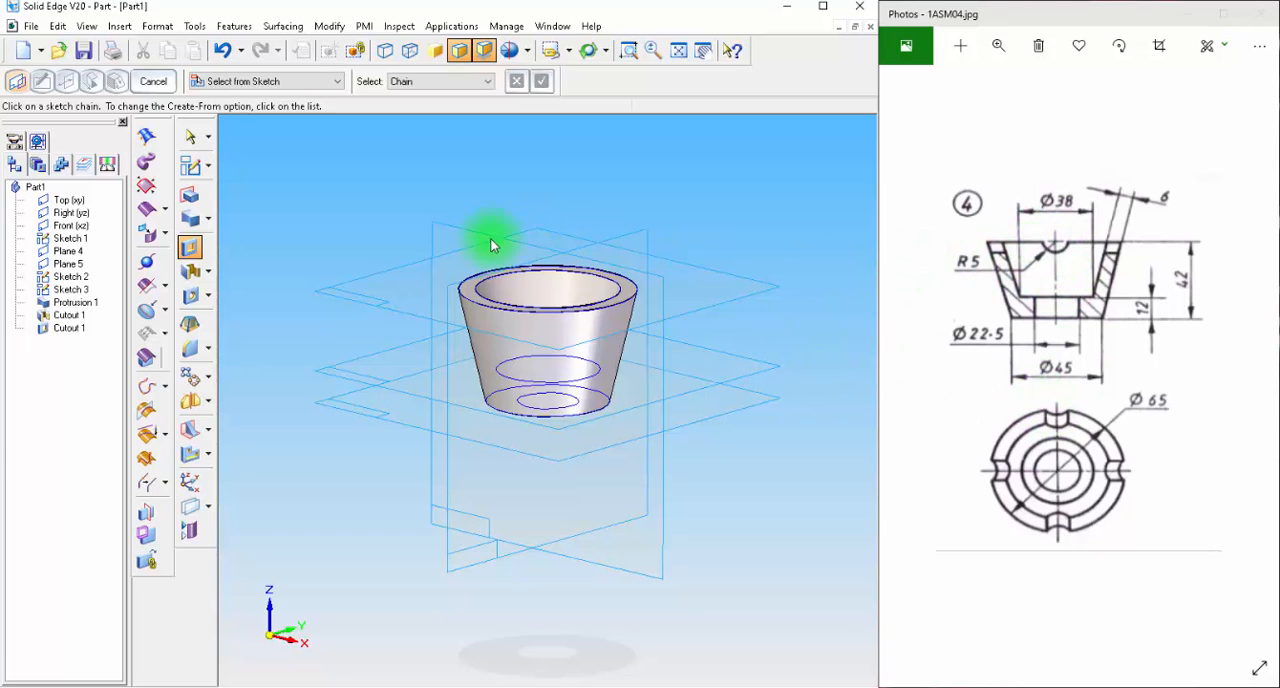
{"action": "mouse_move", "coordinate": [287, 329]}
{"action": "middle_mouse_down"}
{"action": "mouse_move", "coordinate": [334, 364]}
{"action": "mouse_move", "coordinate": [317, 353]}
{"action": "middle_mouse_up"}
{"action": "left_click", "coordinate": [189, 169]}
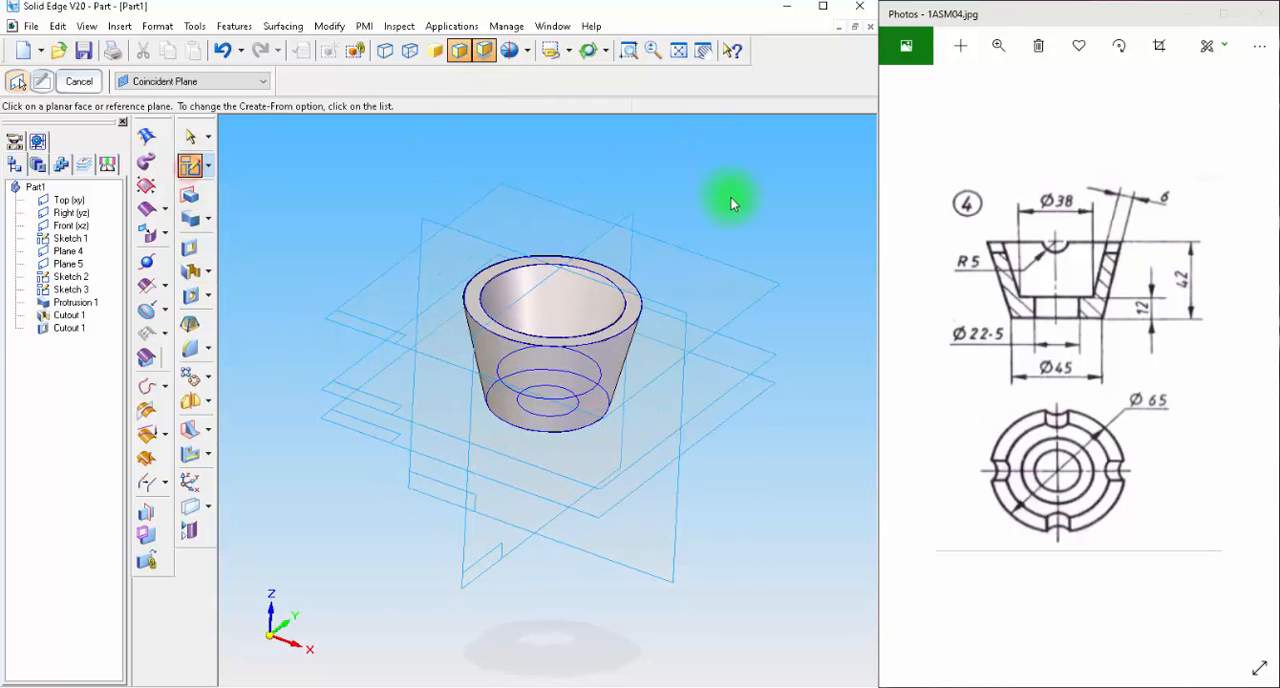
{"action": "left_click", "coordinate": [631, 224]}
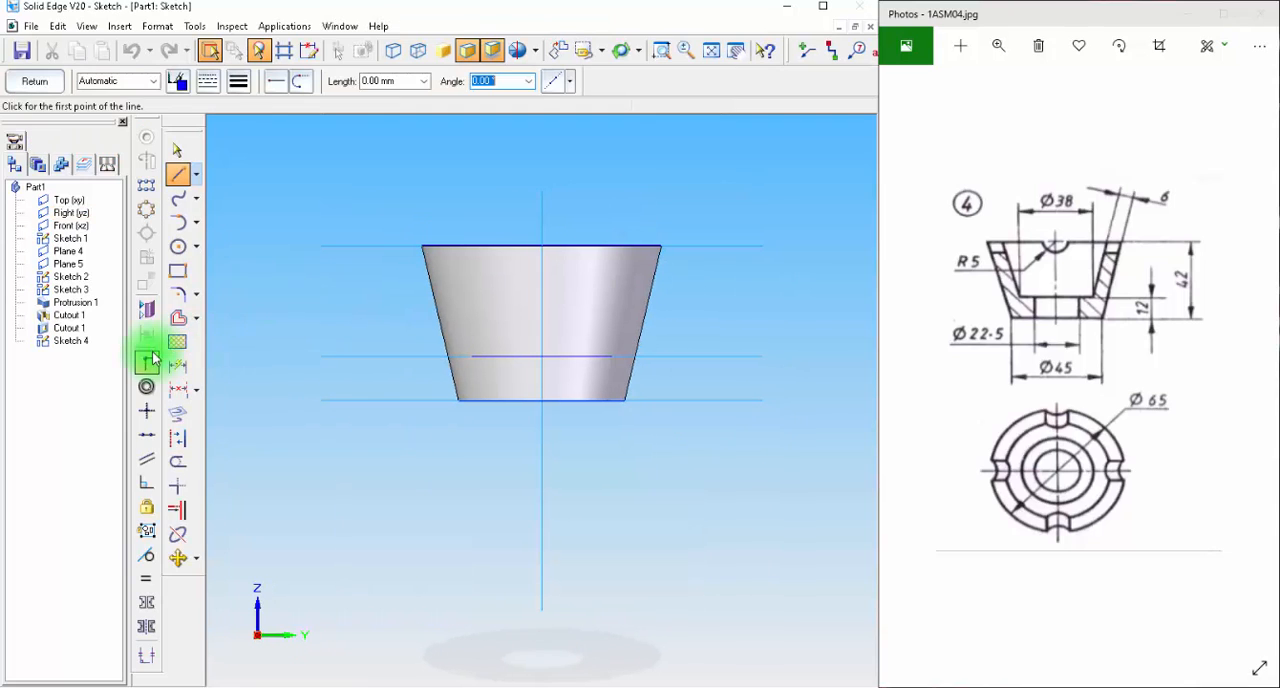
{"action": "left_click", "coordinate": [179, 249]}
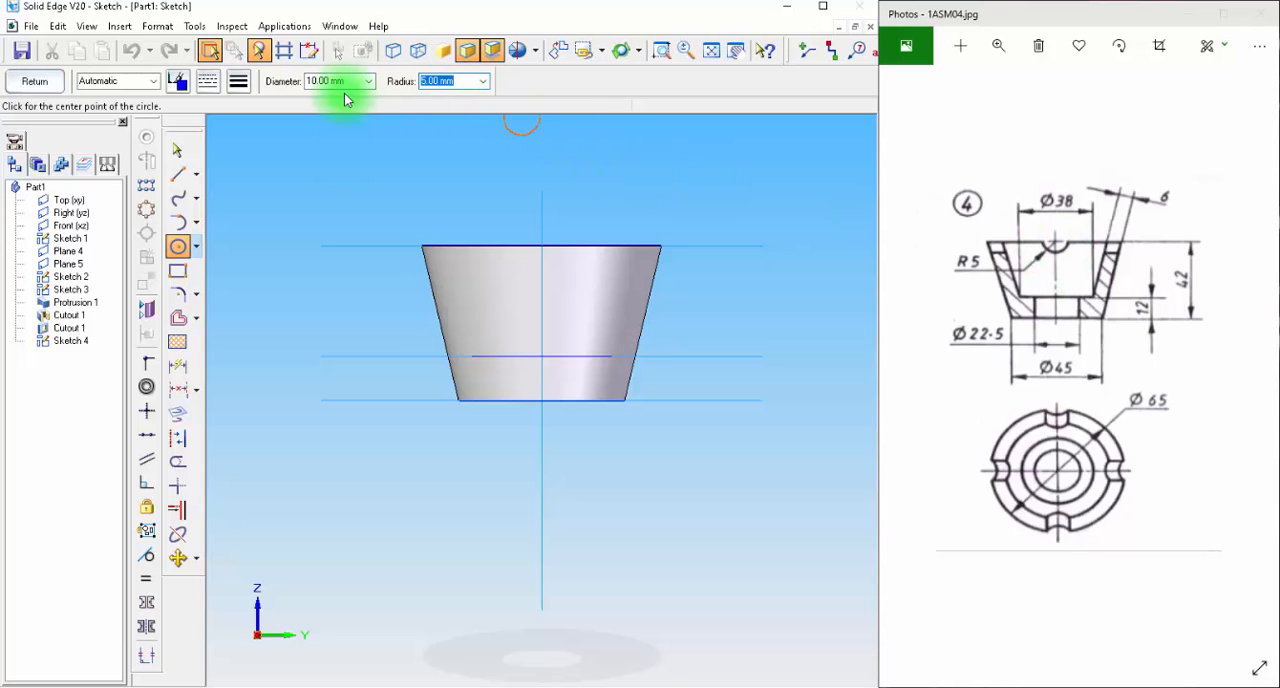
{"action": "left_click", "coordinate": [541, 245]}
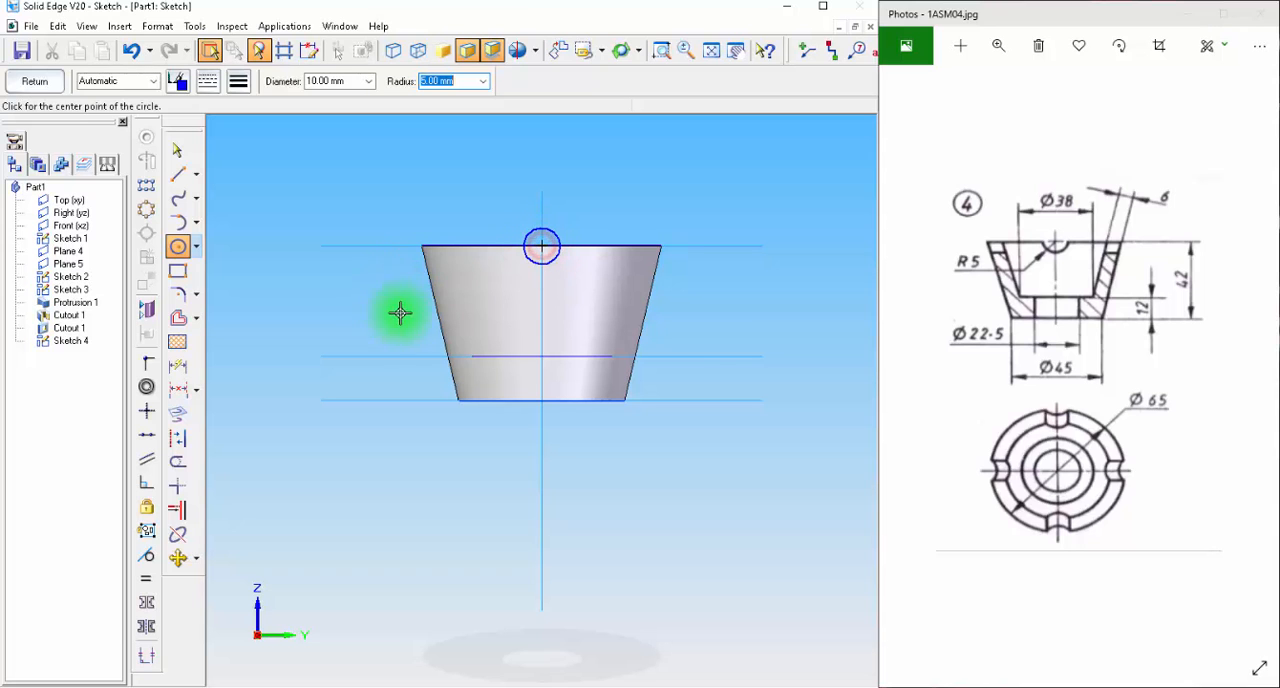
{"action": "left_click", "coordinate": [37, 83]}
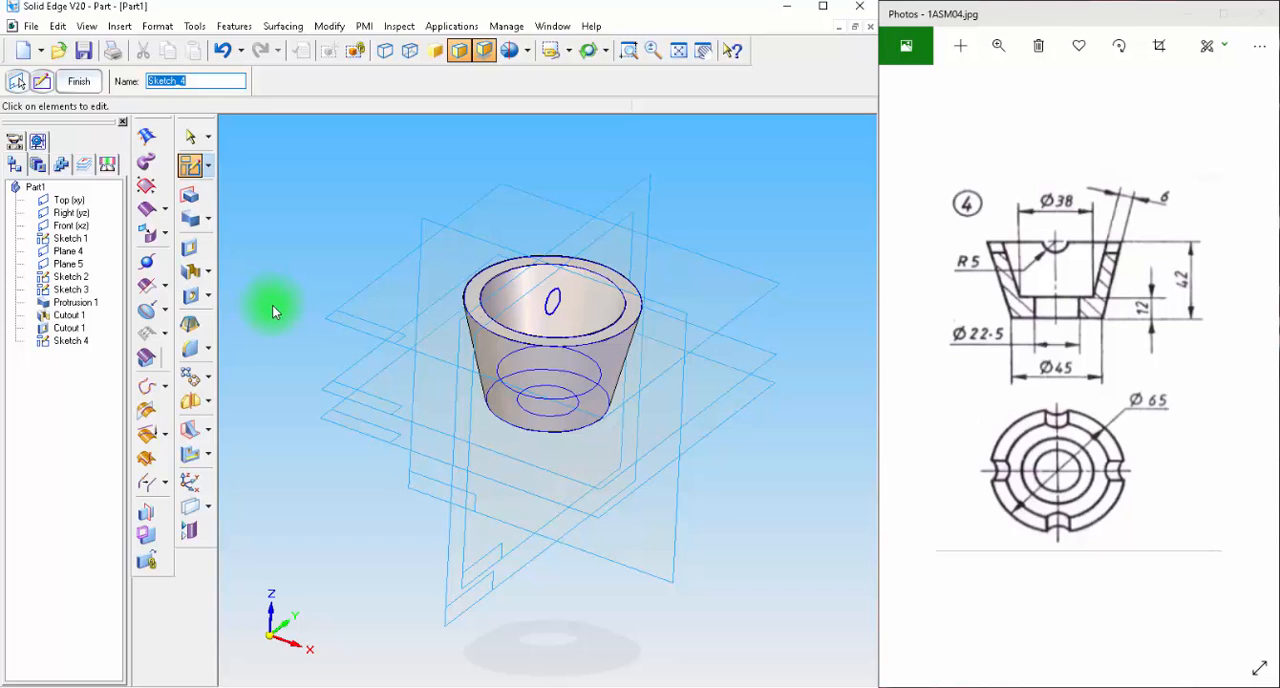
Cut two opposite rim notches by extruding the 10 mm circle symmetrically about 129 mm in total as a cutout.
{"action": "left_click", "coordinate": [192, 250]}
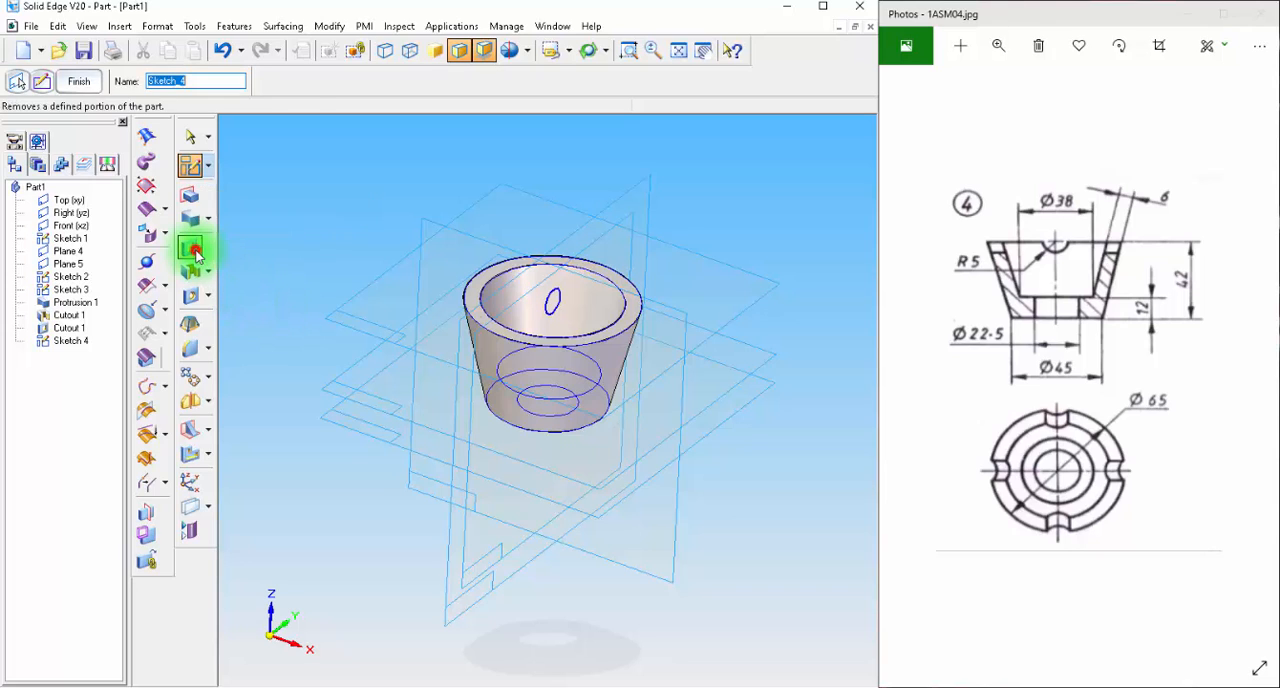
{"action": "left_click", "coordinate": [554, 295]}
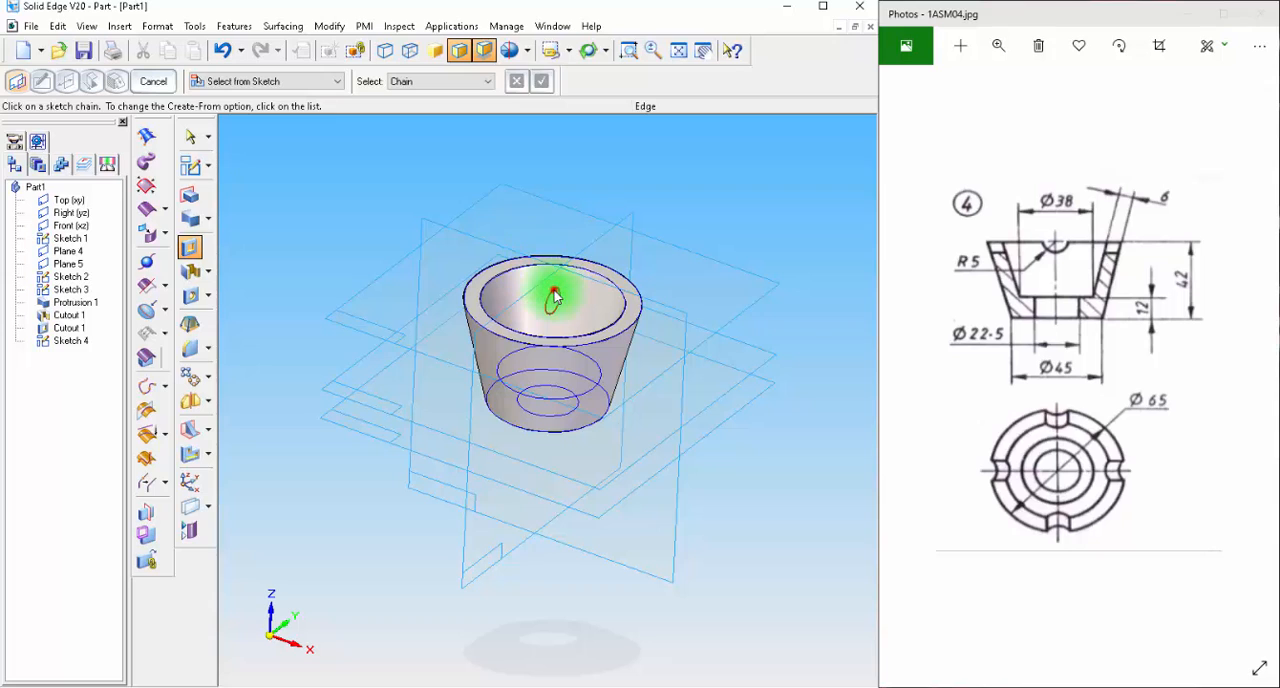
{"action": "left_click", "coordinate": [541, 81]}
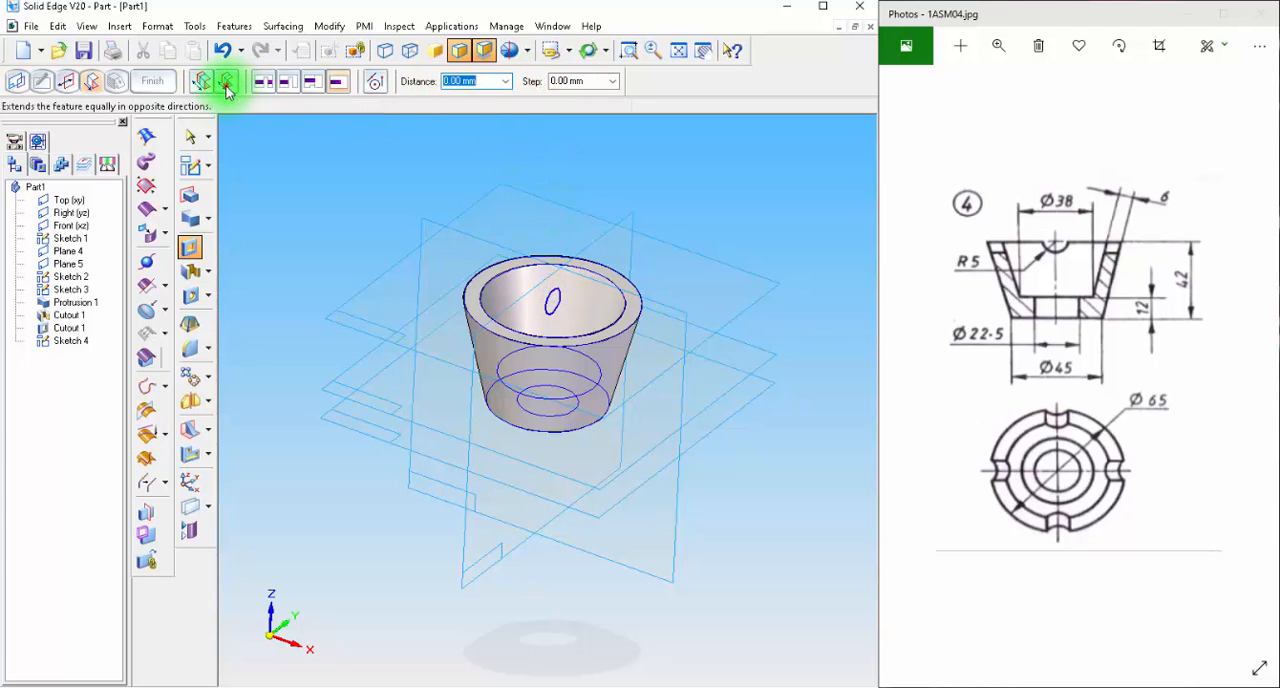
{"action": "left_click", "coordinate": [226, 86]}
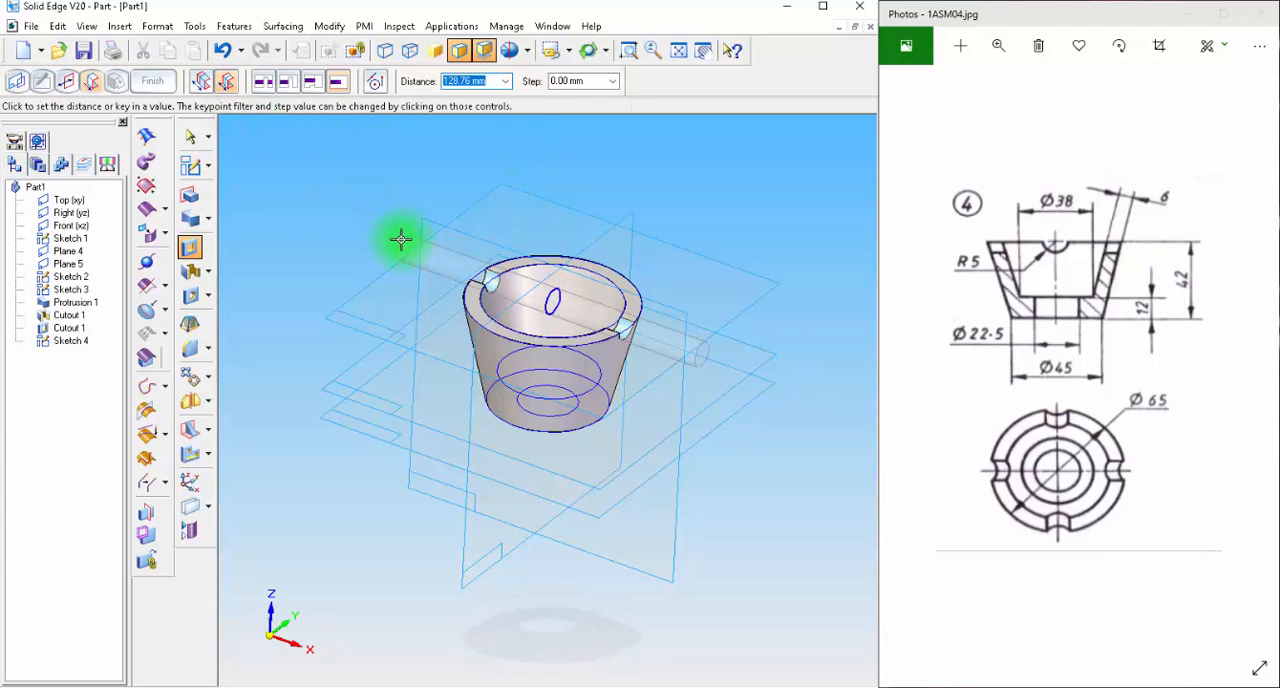
{"action": "left_click", "coordinate": [400, 239]}
{"action": "left_click", "coordinate": [152, 81]}
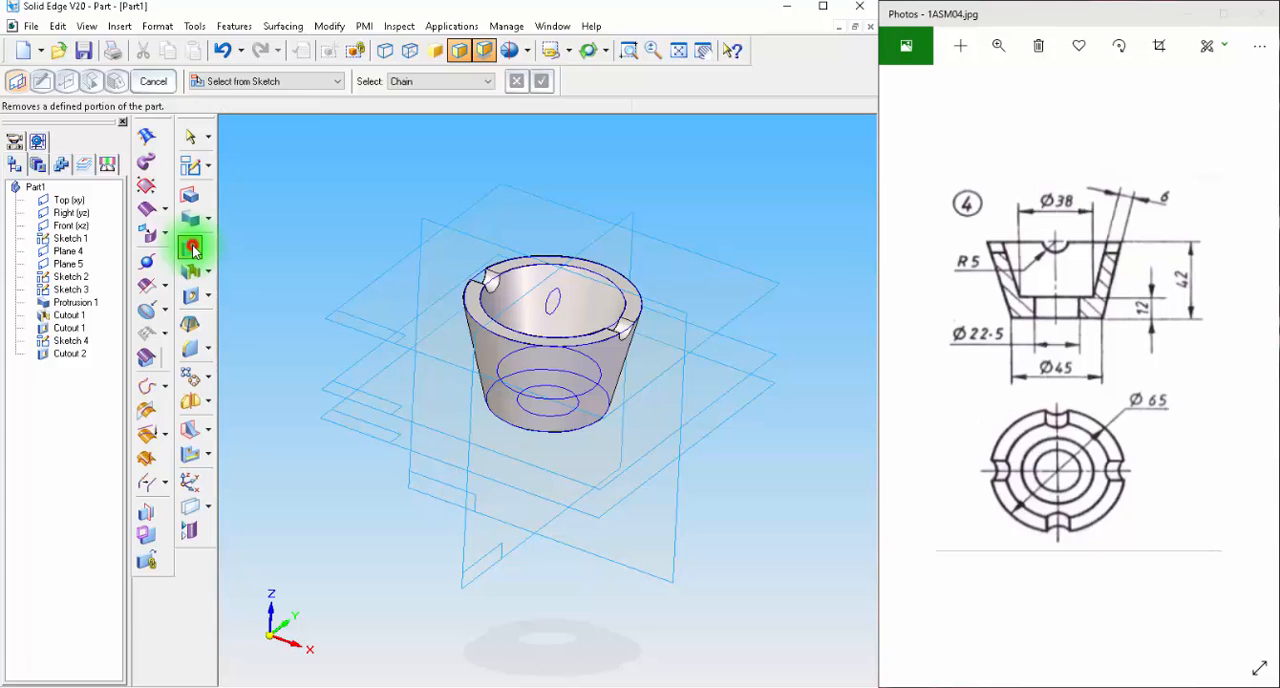
Start a cutout profile on the Front (xz) plane with a 10 mm diameter circle centred on the top edge's midpoint, and dimension its diameter.
{"action": "left_click", "coordinate": [265, 81]}
{"action": "left_click", "coordinate": [248, 111]}
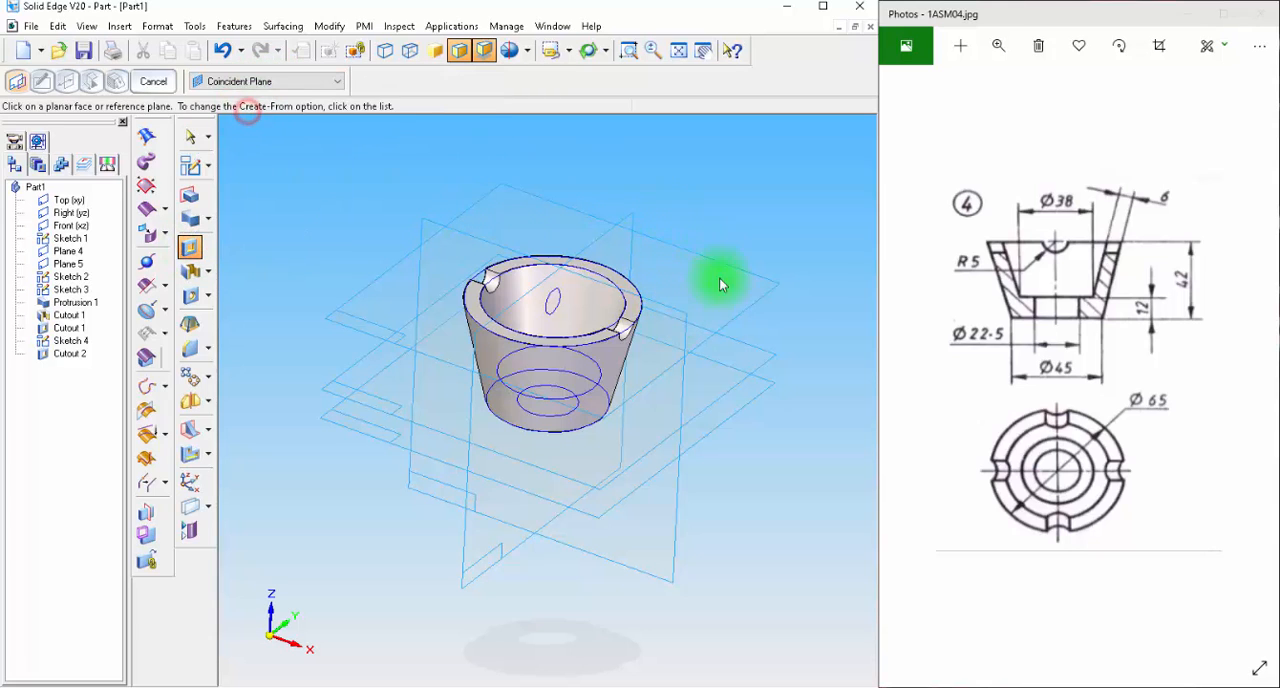
{"action": "left_click", "coordinate": [680, 309]}
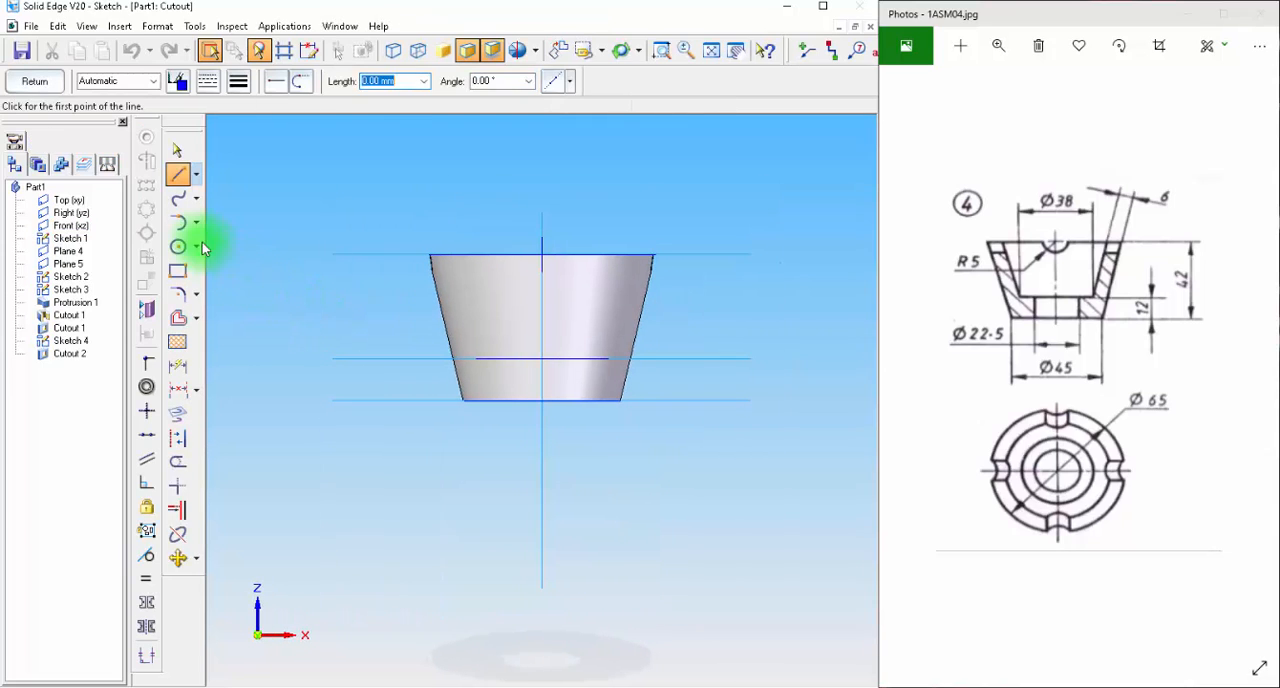
{"action": "left_click", "coordinate": [177, 246]}
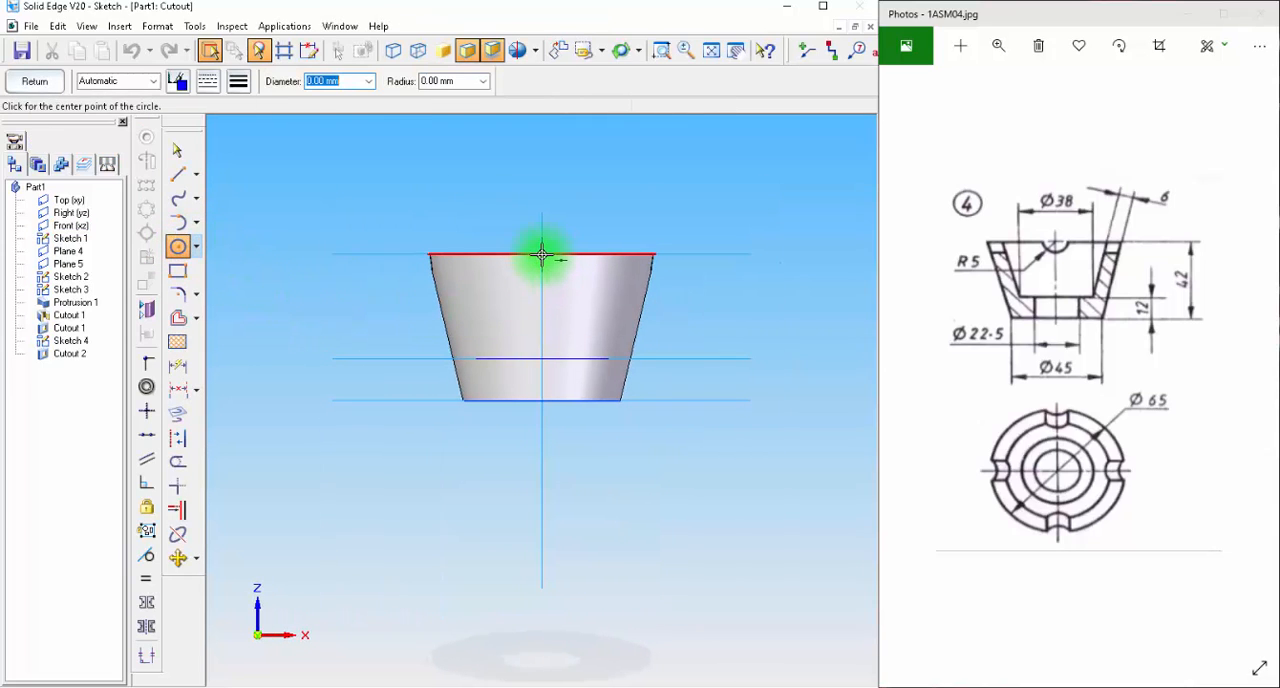
{"action": "left_click", "coordinate": [541, 254]}
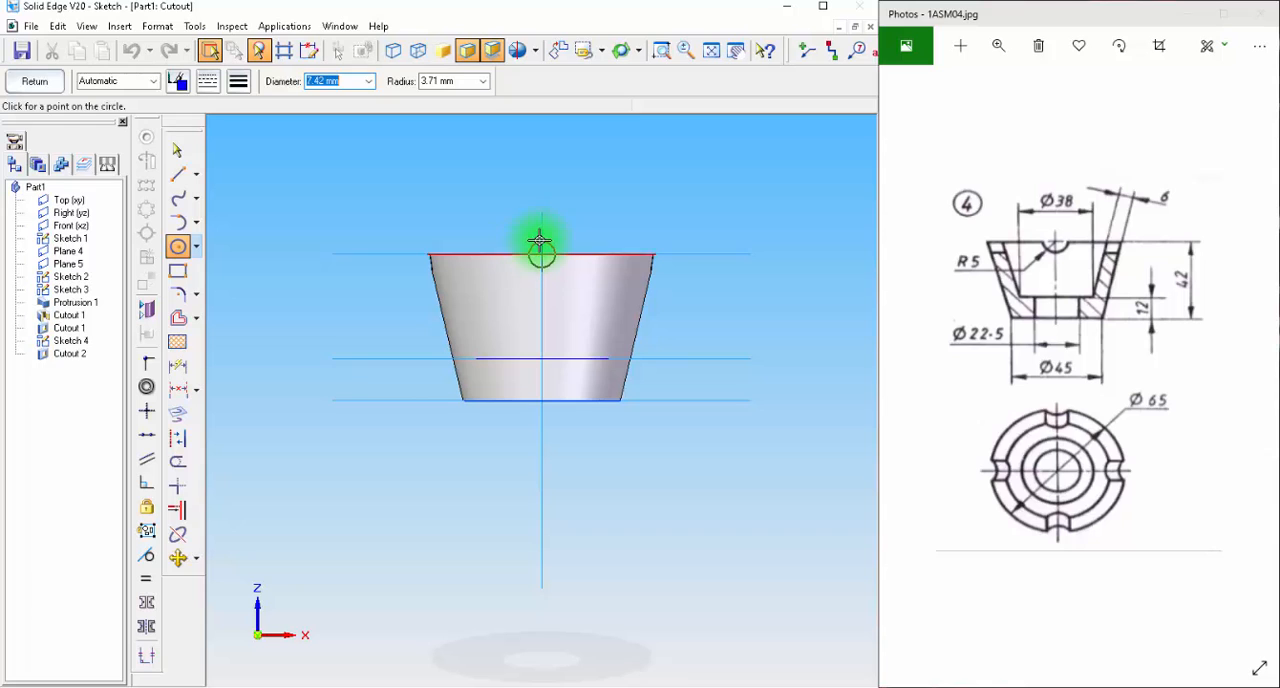
{"action": "type", "text": "10"}
{"action": "key", "text": "Return"}
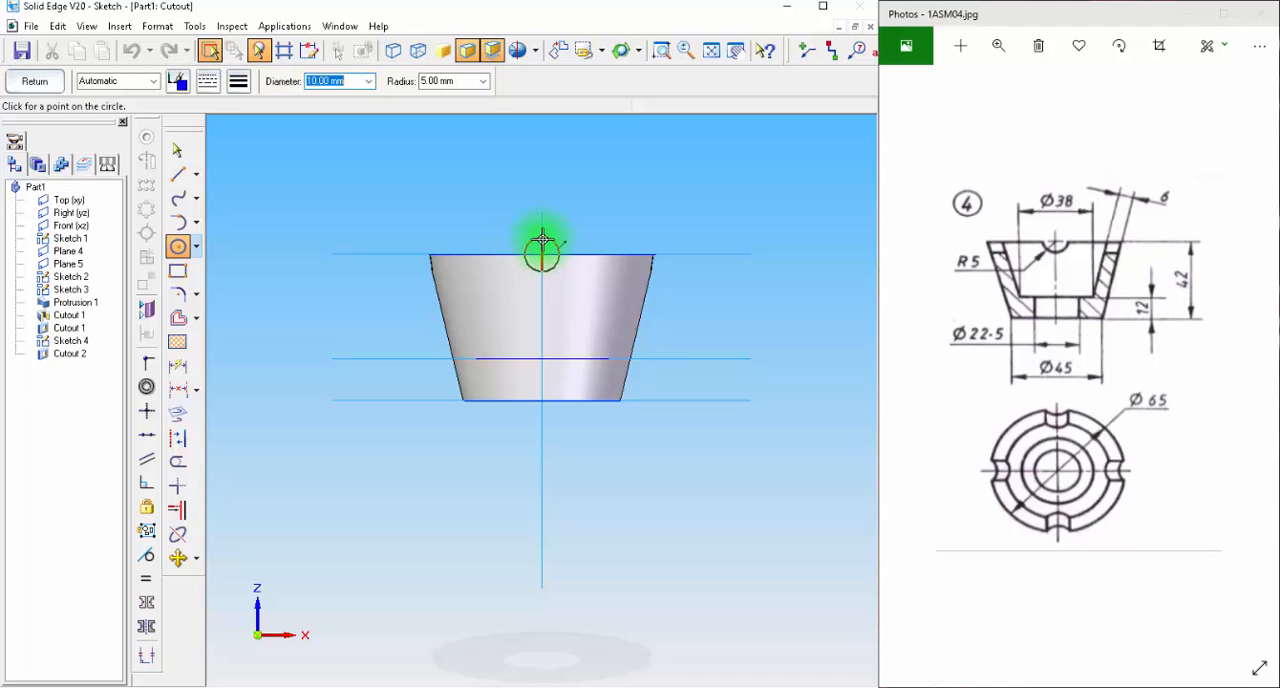
{"action": "left_click", "coordinate": [541, 240]}
{"action": "left_click", "coordinate": [178, 365]}
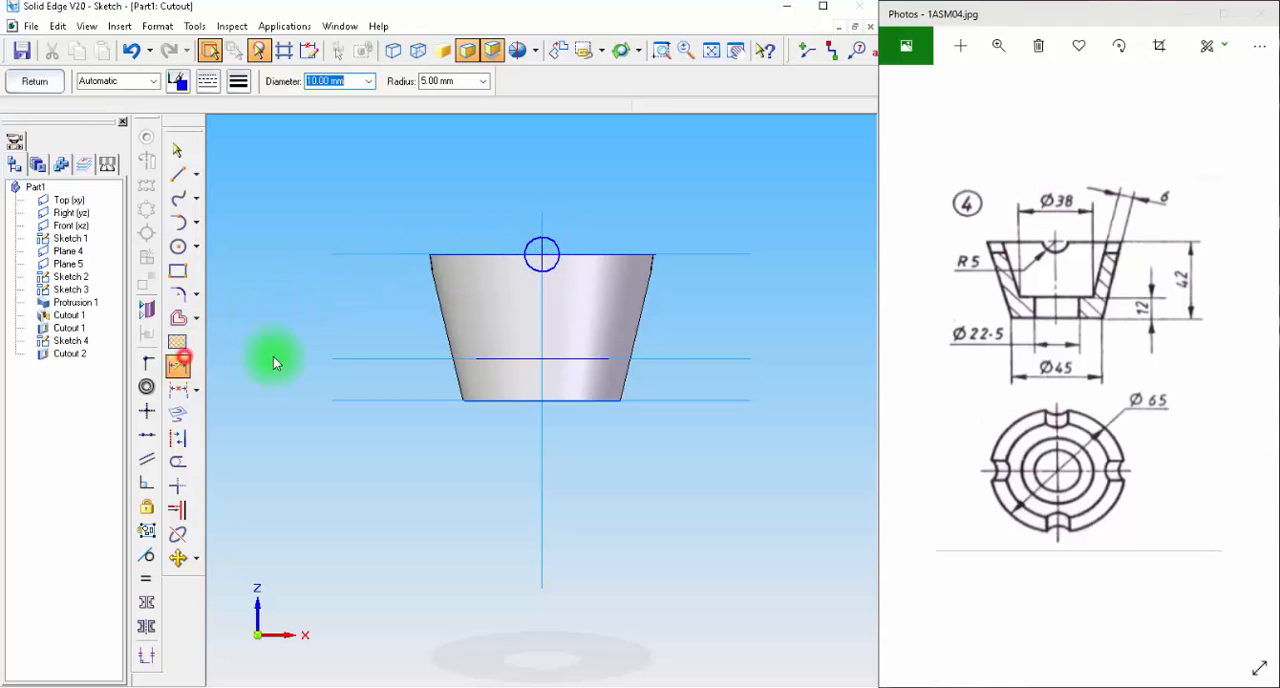
{"action": "left_click", "coordinate": [558, 240]}
{"action": "left_click", "coordinate": [597, 208]}
{"action": "left_click", "coordinate": [52, 86]}
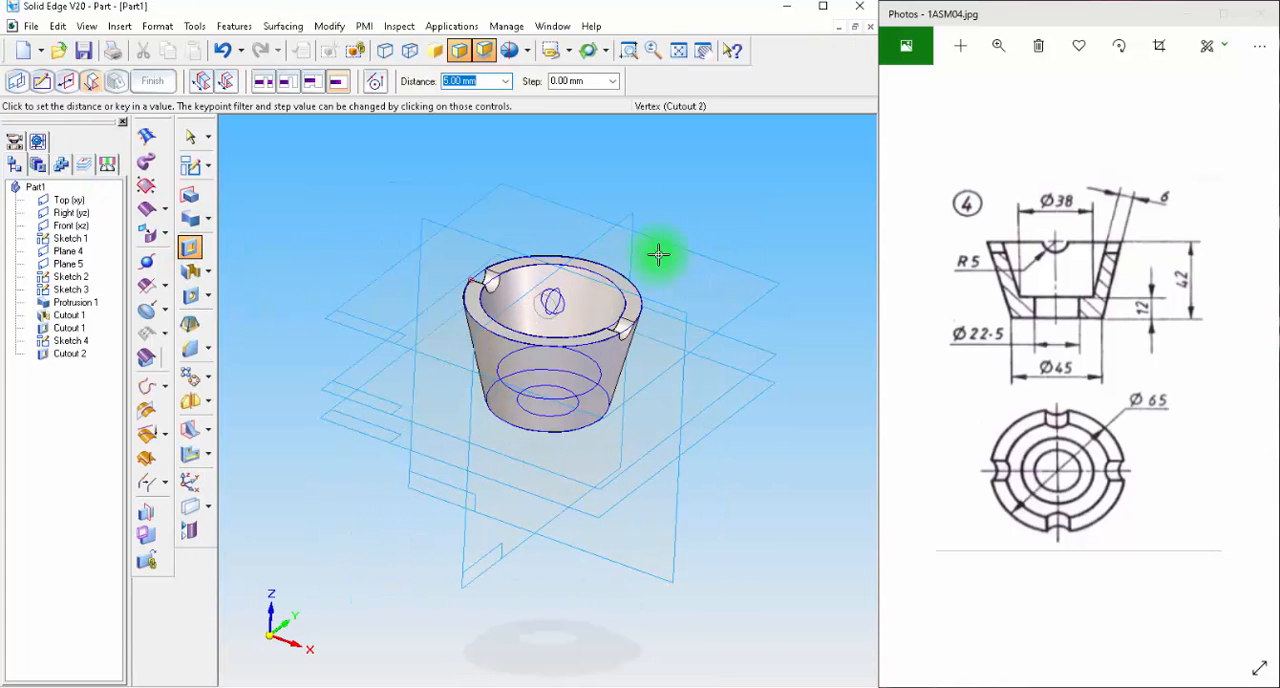
Extend the Front-plane circular cutout symmetrically about 142 mm in total to cut the second pair of rim notches.
{"action": "left_click", "coordinate": [223, 81]}
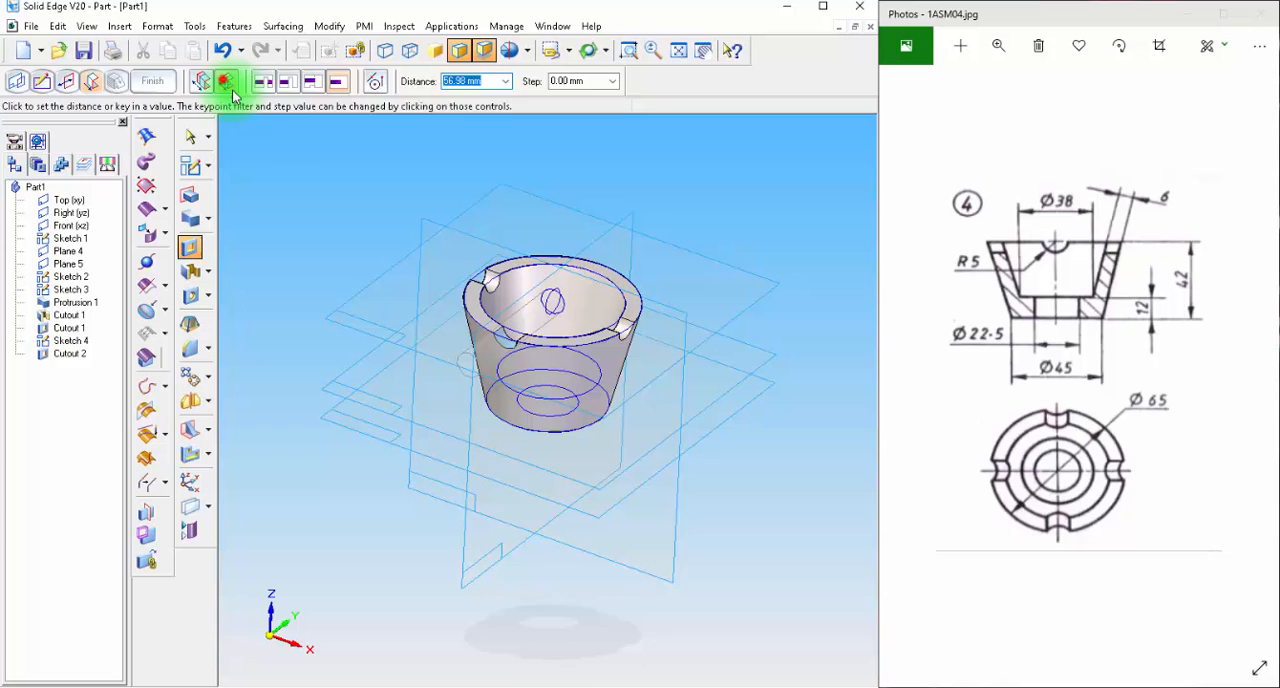
{"action": "left_click", "coordinate": [359, 276]}
{"action": "left_click", "coordinate": [154, 81]}
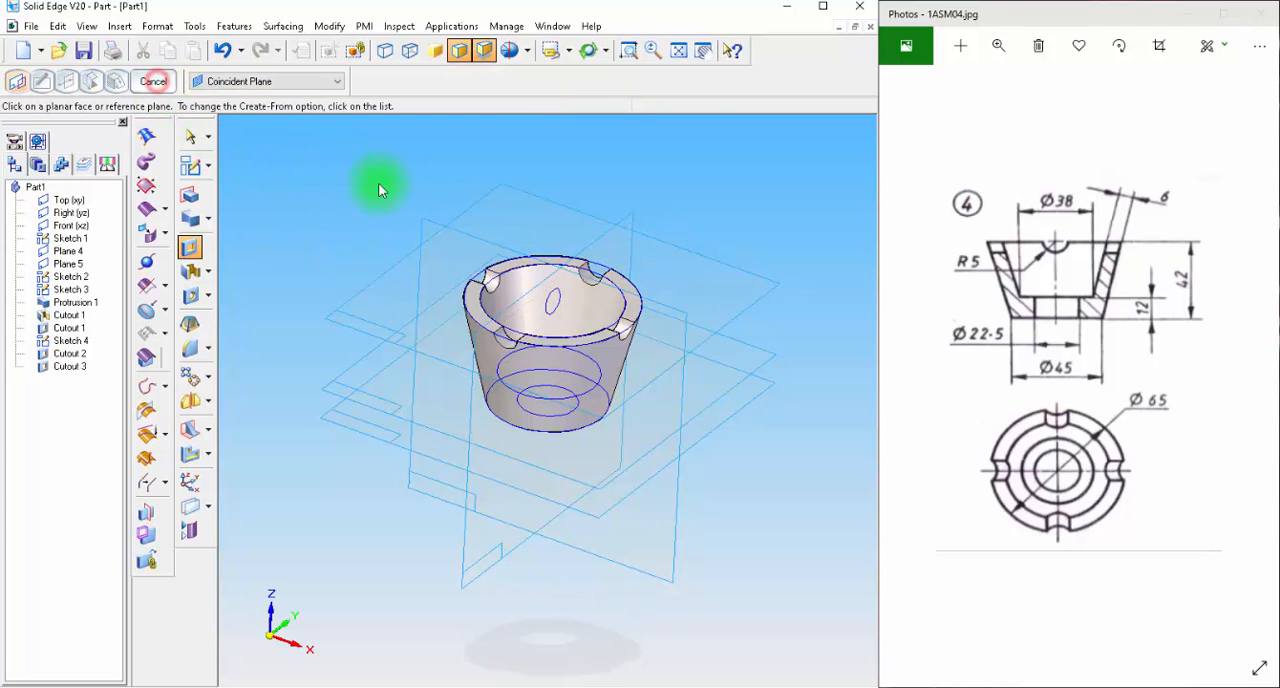
{"action": "mouse_move", "coordinate": [378, 189]}
{"action": "middle_mouse_down"}
{"action": "mouse_move", "coordinate": [777, 363]}
{"action": "mouse_move", "coordinate": [490, 393]}
{"action": "middle_mouse_up"}
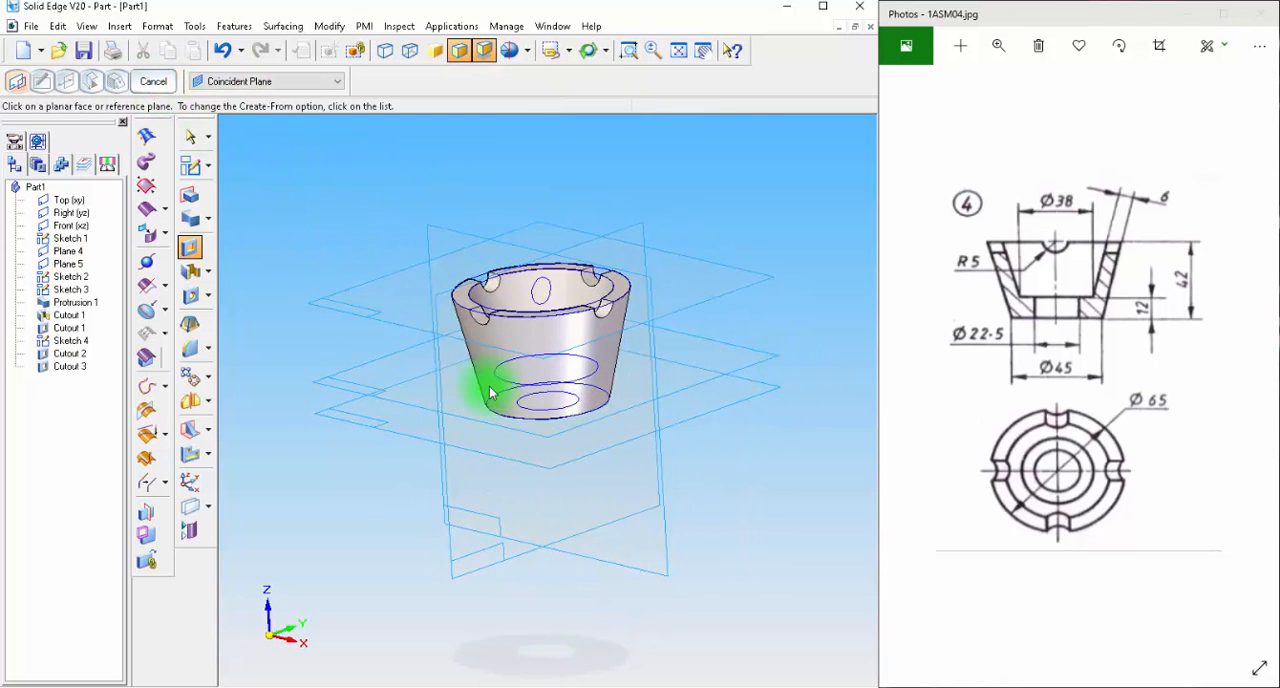
Hide all sketches and all reference planes in the part, and show the cup in isometric view.
{"action": "right_click", "coordinate": [77, 432]}
{"action": "left_click", "coordinate": [117, 481]}
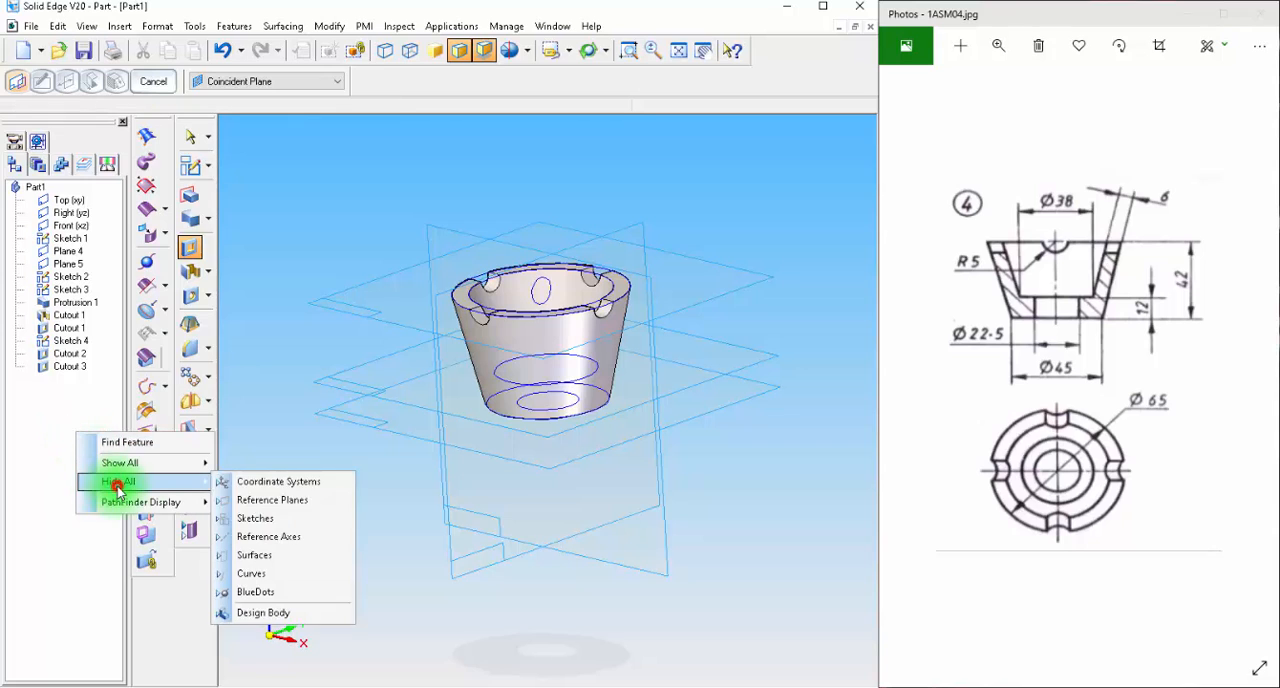
{"action": "left_click", "coordinate": [254, 520]}
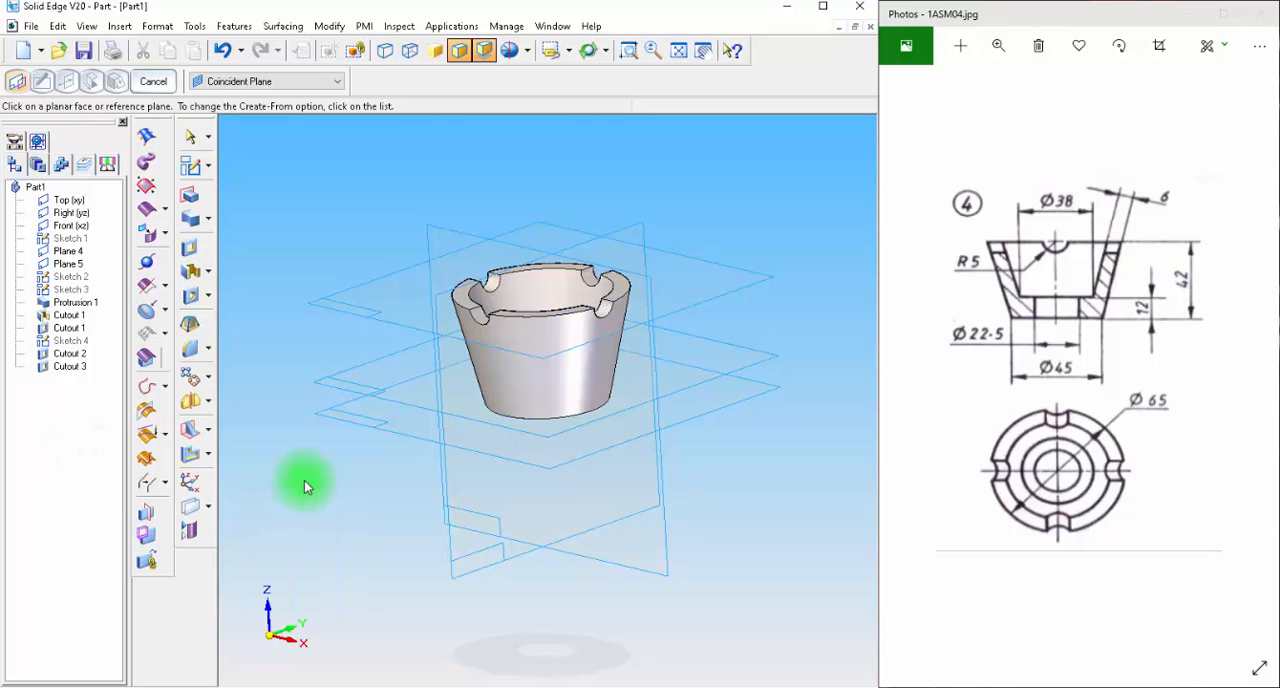
{"action": "key", "text": "ctrl+i"}
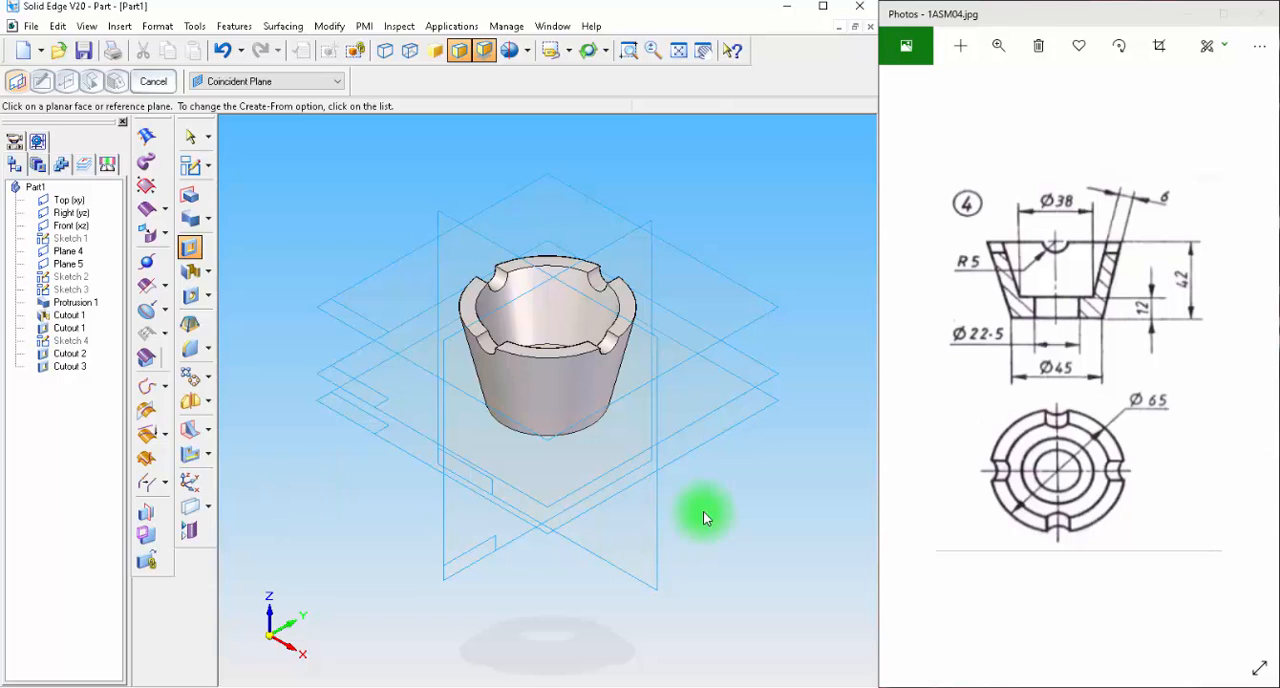
{"action": "right_click", "coordinate": [48, 420]}
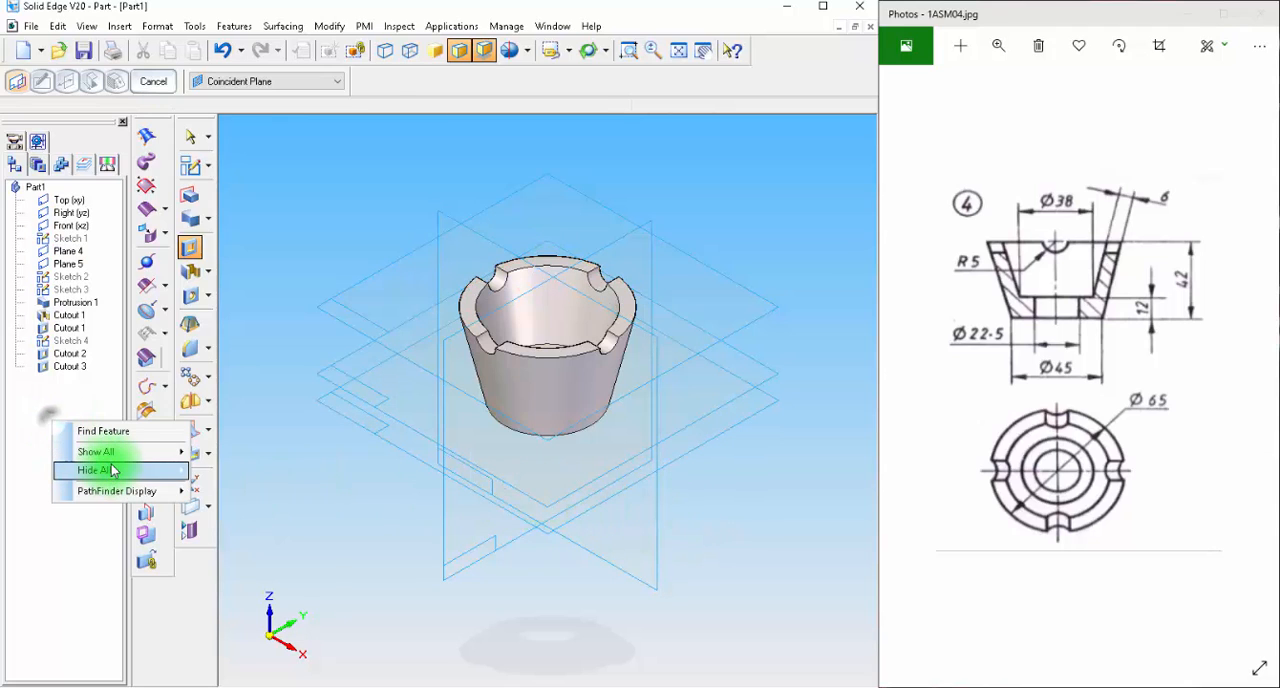
{"action": "left_click", "coordinate": [107, 460]}
{"action": "left_click", "coordinate": [247, 488]}
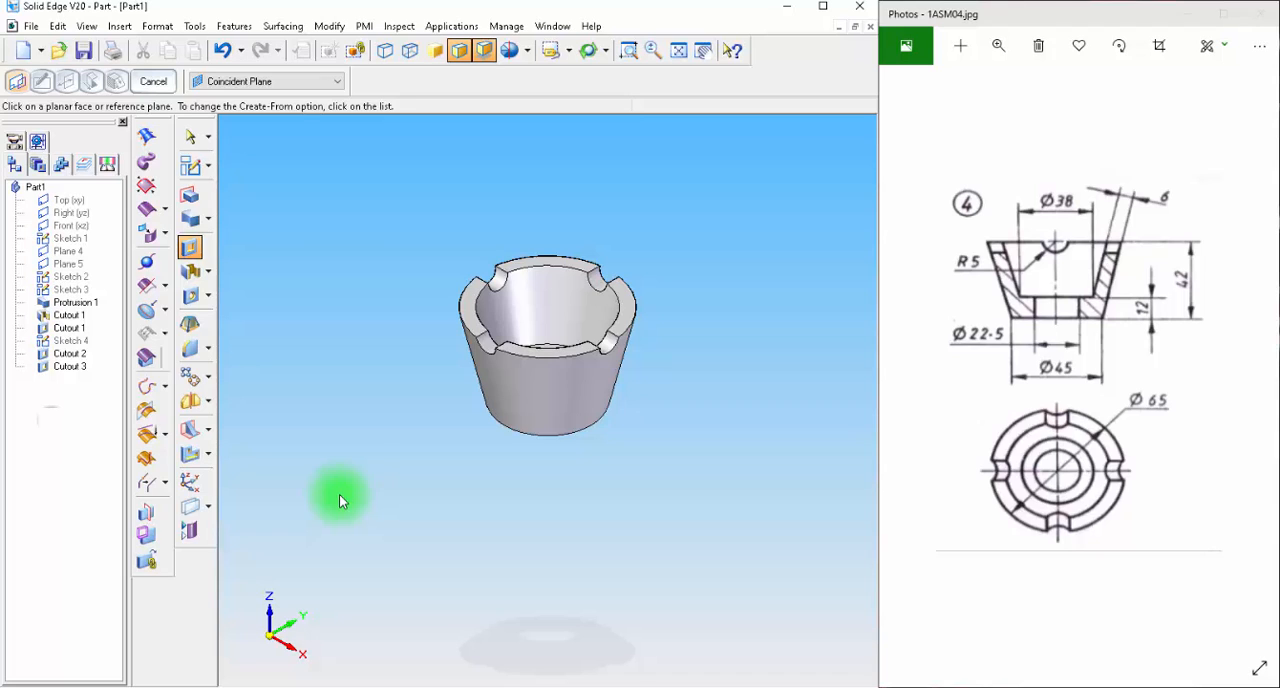
Examine the cup from the top, front and isometric views, including its hidden edges, against the reference drawing.
{"action": "mouse_move", "coordinate": [334, 383]}
{"action": "middle_mouse_down"}
{"action": "mouse_move", "coordinate": [316, 342]}
{"action": "mouse_move", "coordinate": [317, 379]}
{"action": "middle_mouse_up"}
{"action": "key", "text": "ctrl+t"}
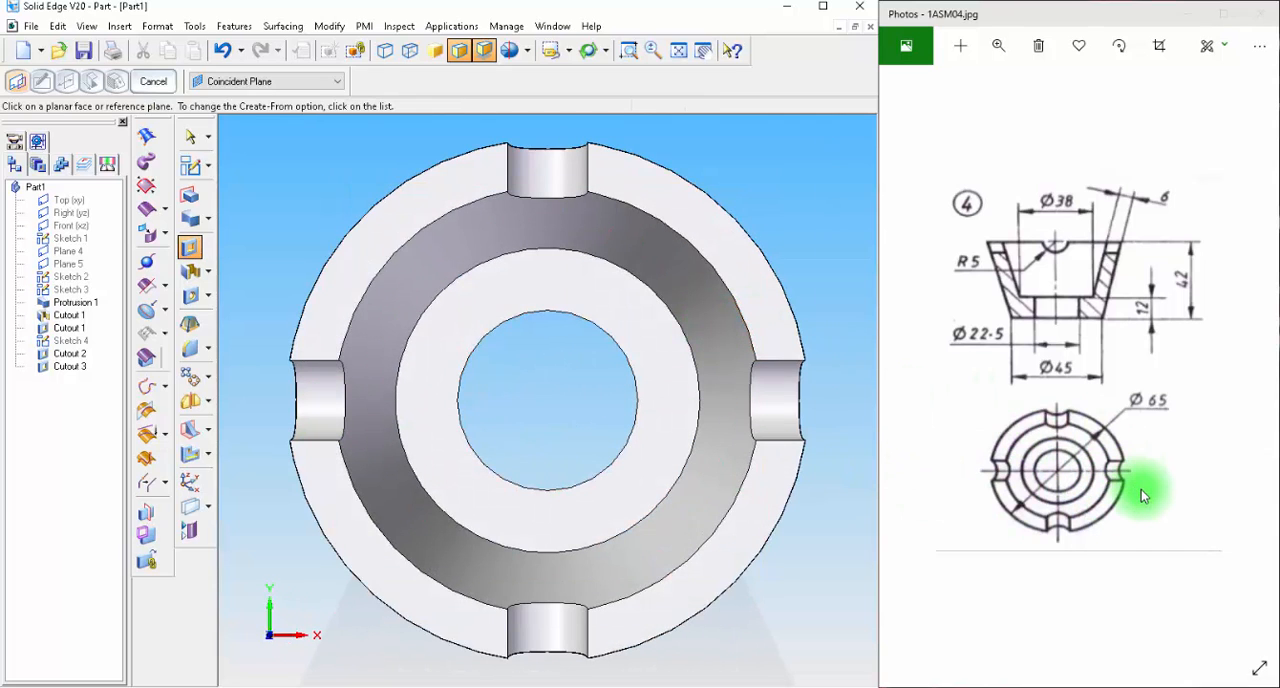
{"action": "key", "text": "ctrl+f"}
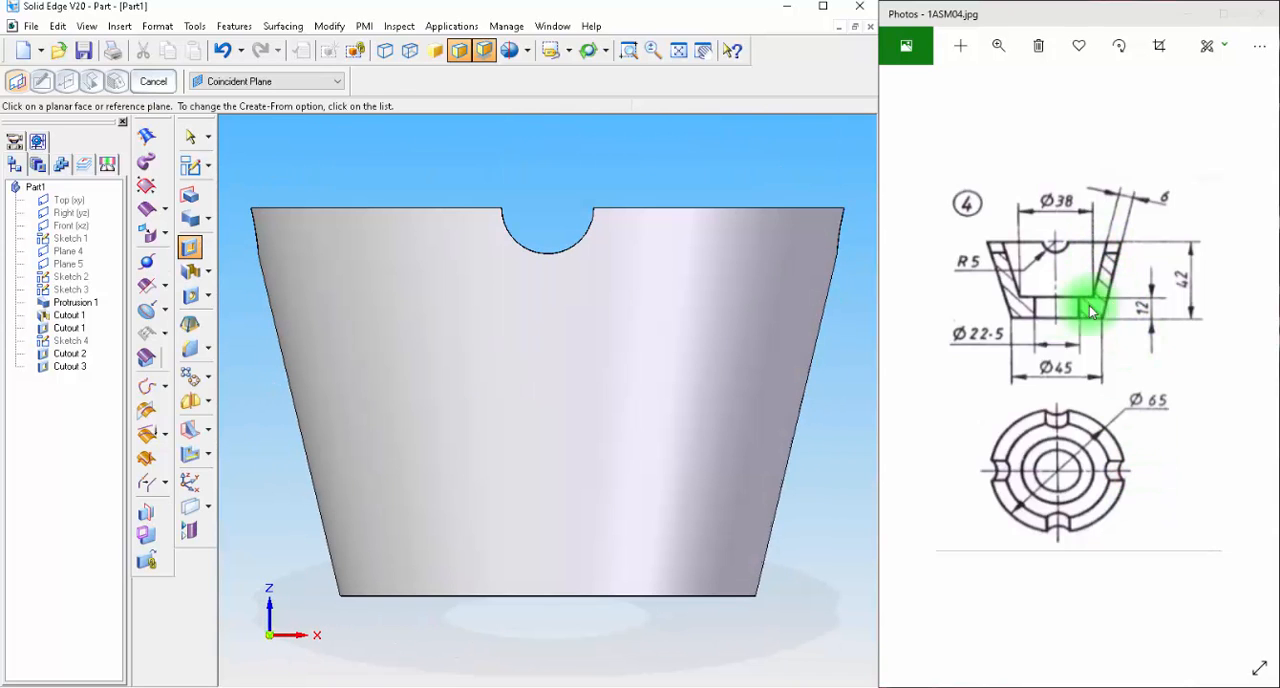
{"action": "left_click", "coordinate": [416, 55]}
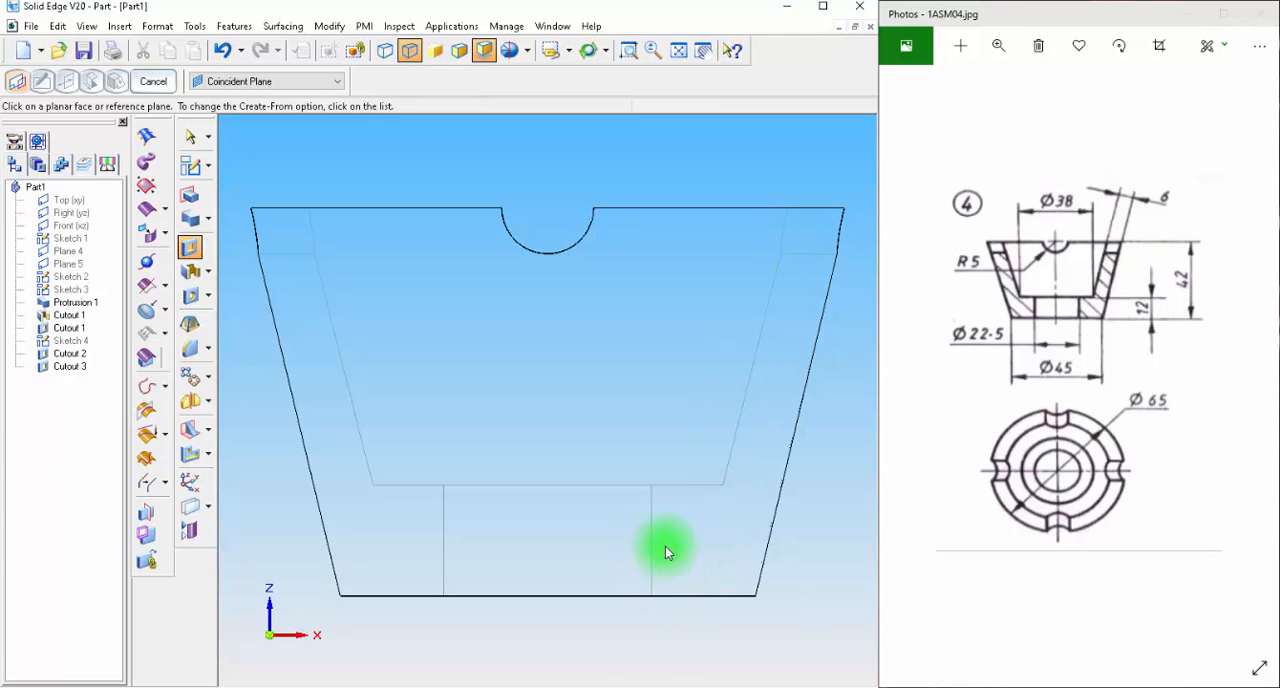
{"action": "left_click", "coordinate": [459, 53]}
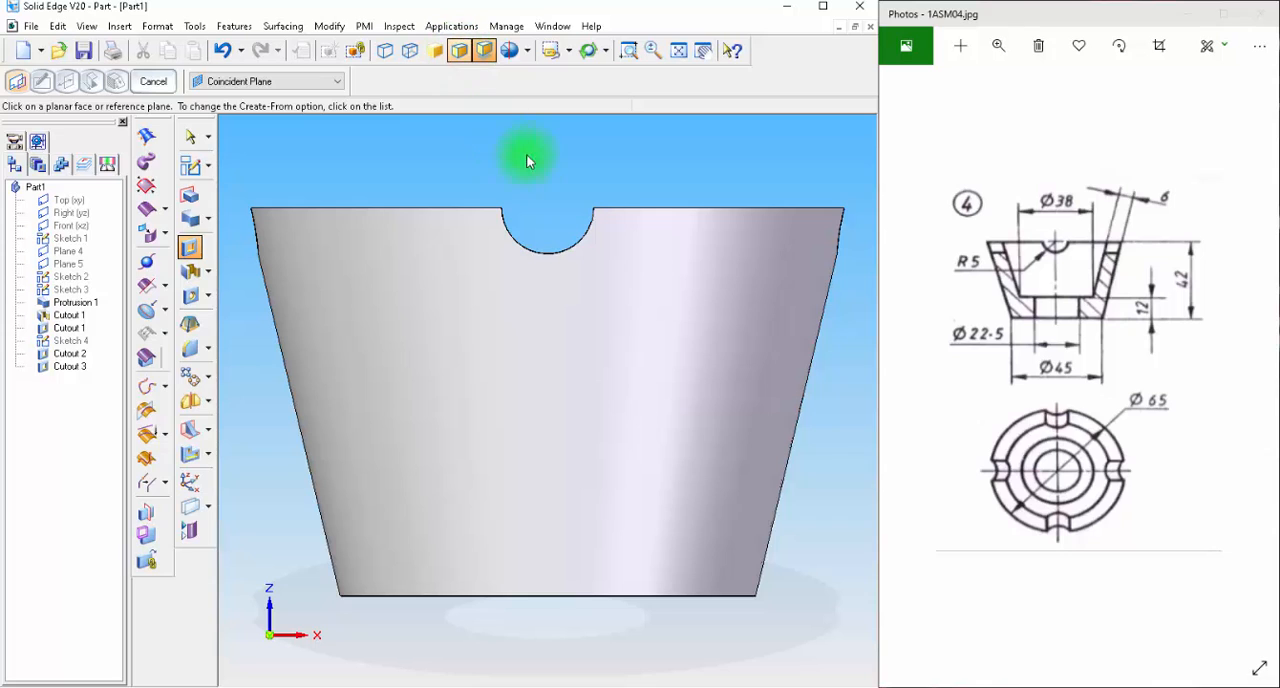
{"action": "left_click", "coordinate": [680, 51]}
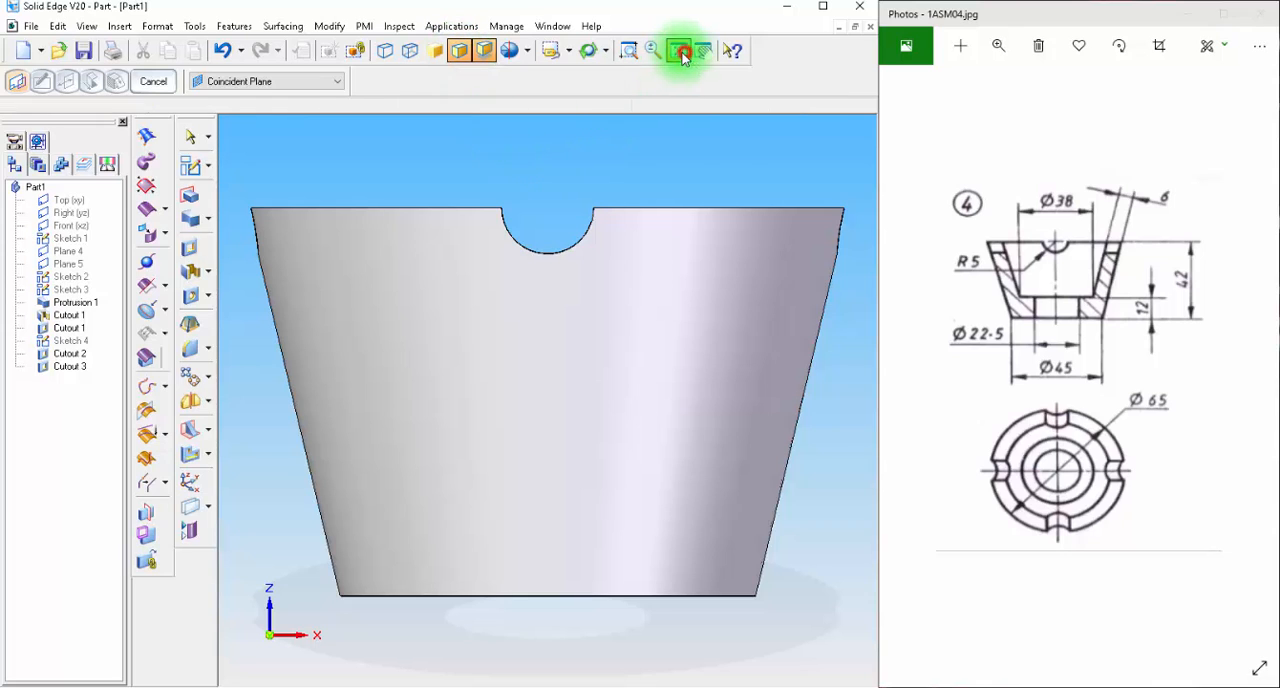
{"action": "key", "text": "ctrl+i"}
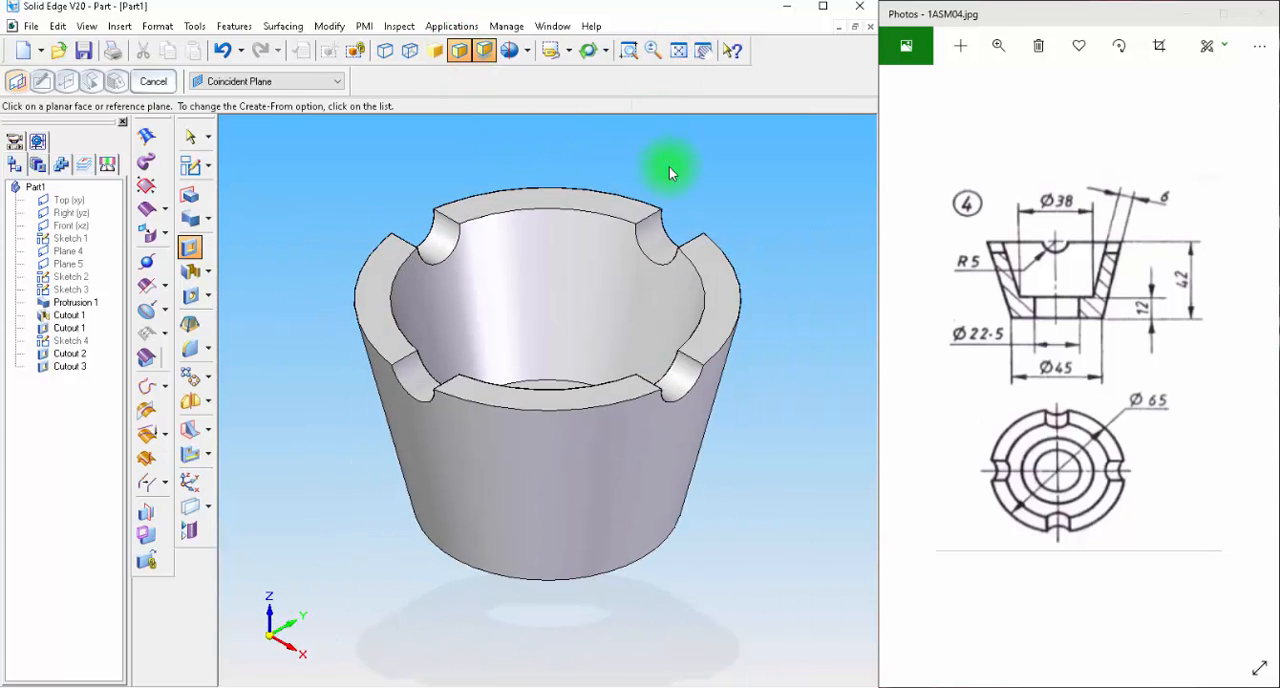
Paint the cup's design body with the Red (glass) style using Part Painter.
{"action": "left_click", "coordinate": [157, 26]}
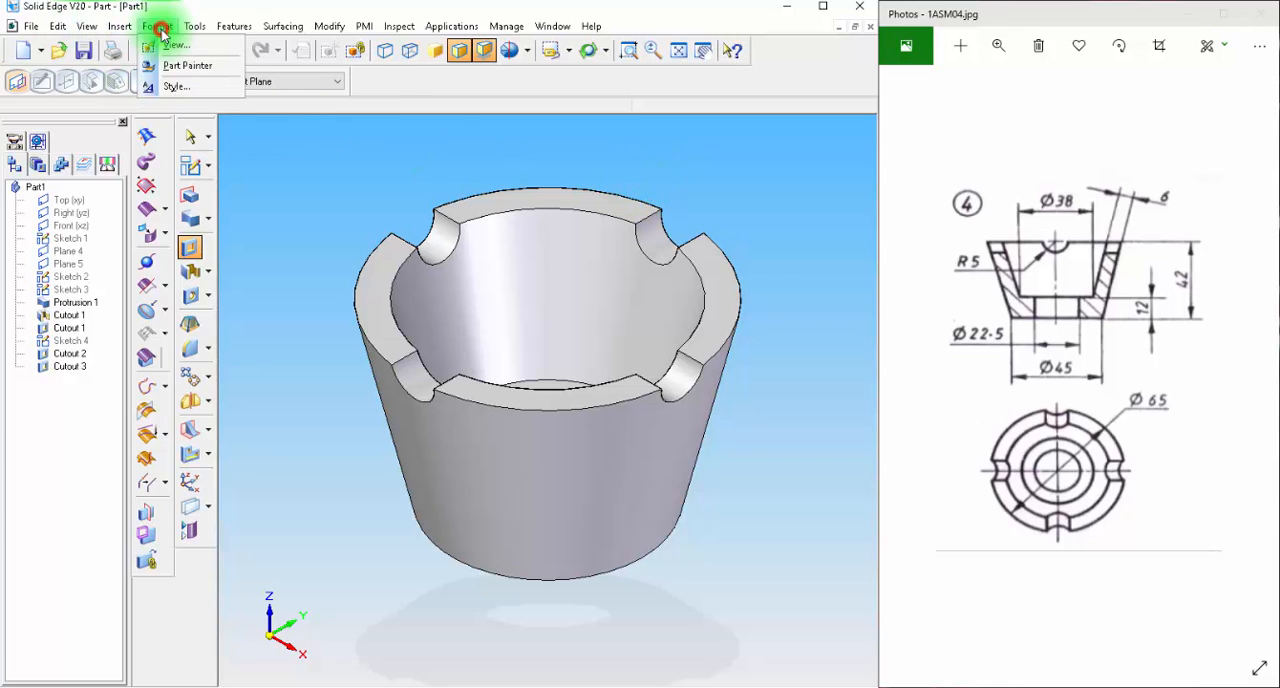
{"action": "left_click", "coordinate": [180, 66]}
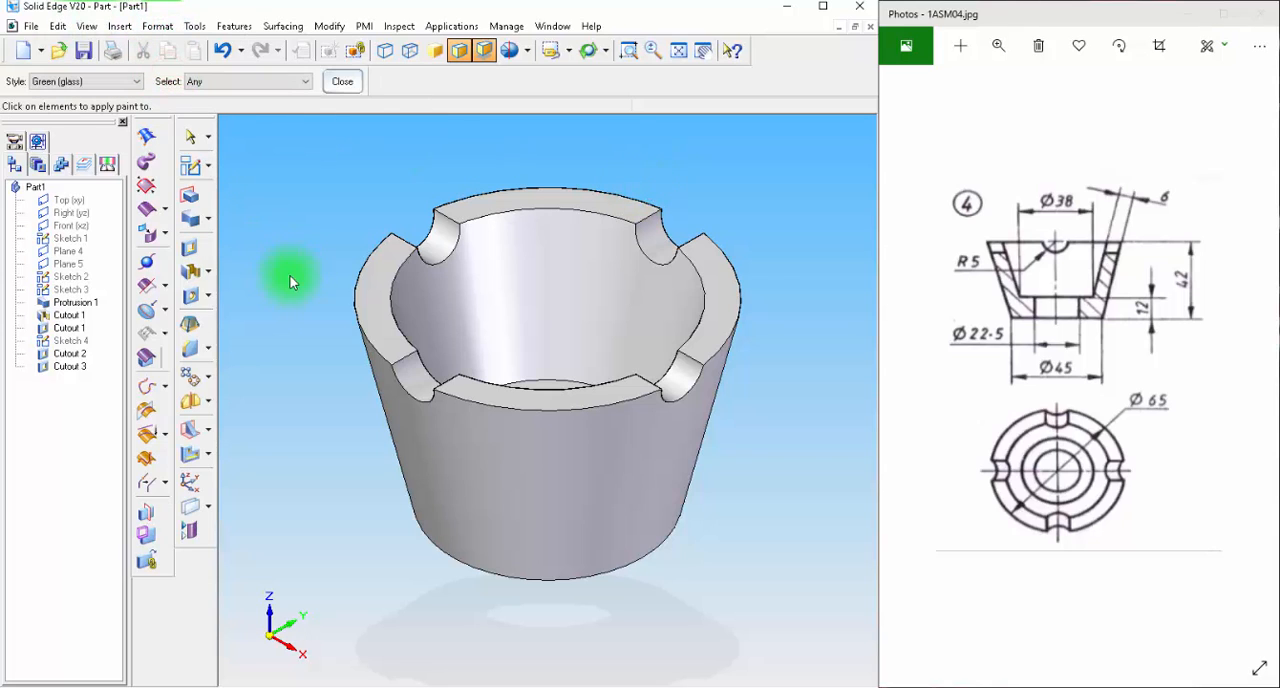
{"action": "left_click", "coordinate": [89, 83]}
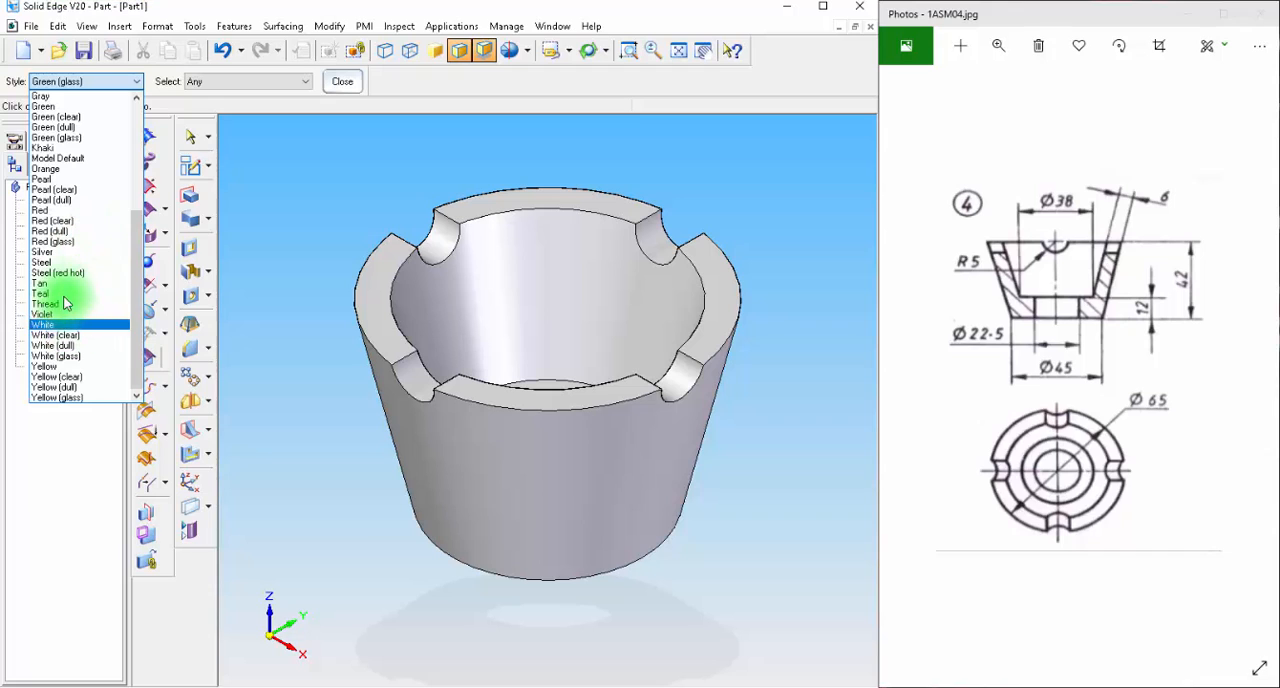
{"action": "left_click", "coordinate": [68, 242]}
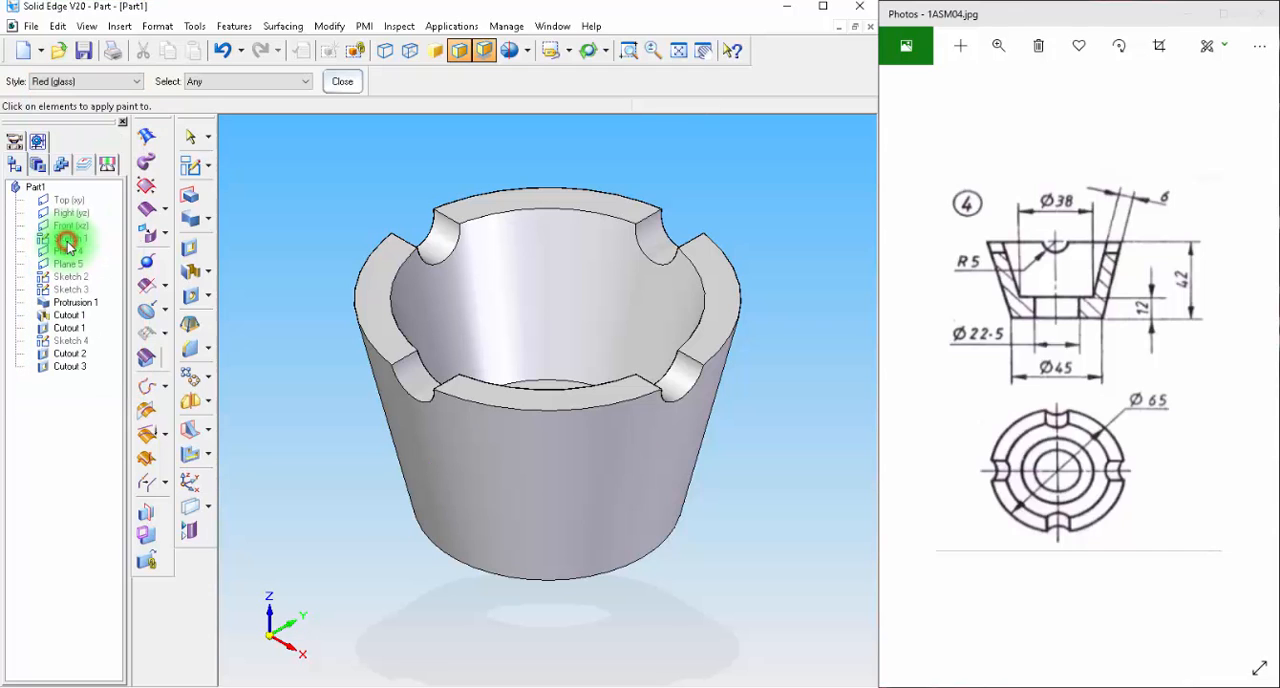
{"action": "left_click", "coordinate": [559, 210]}
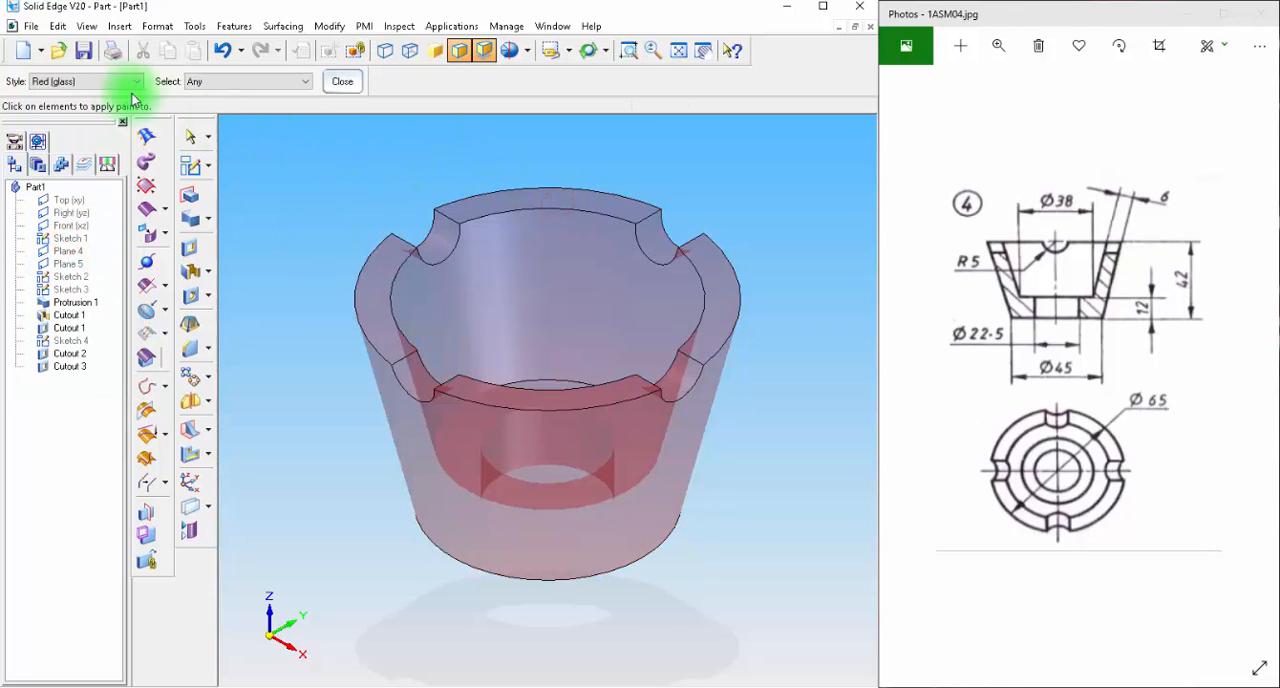
Save the part as 4cup in the Screw Jack folder, accepting the default file properties, and close the document.
{"action": "left_click", "coordinate": [84, 56]}
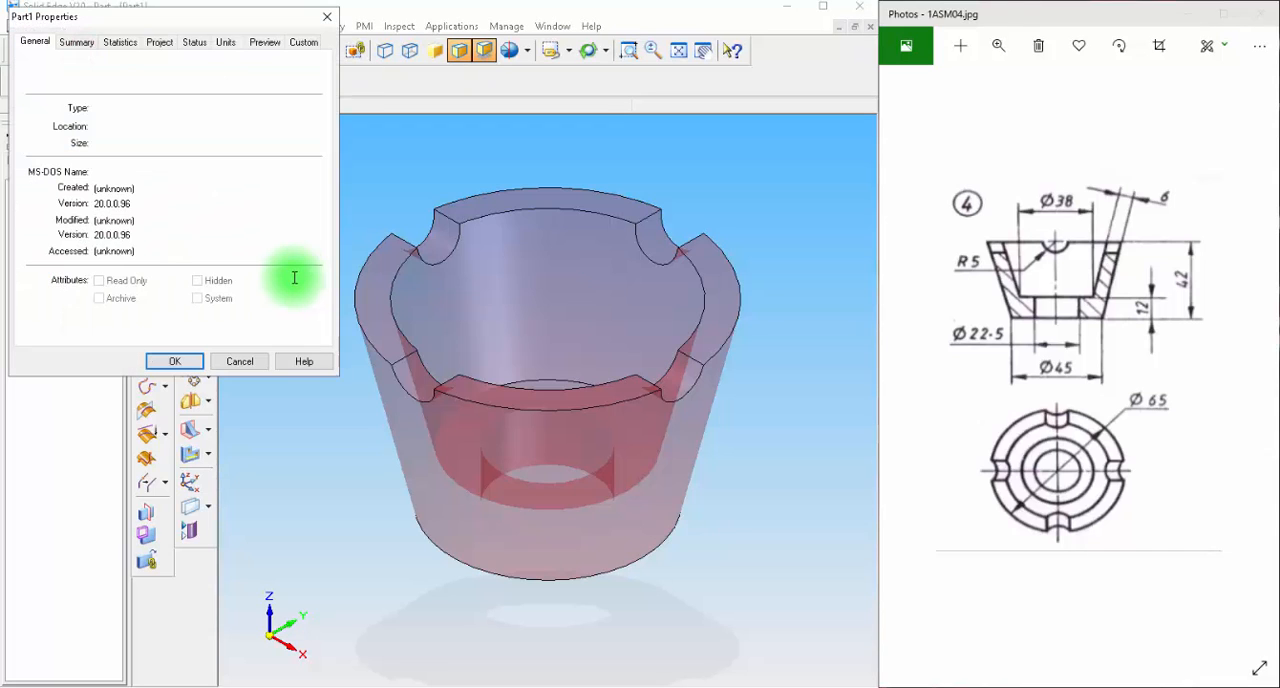
{"action": "left_click", "coordinate": [176, 362]}
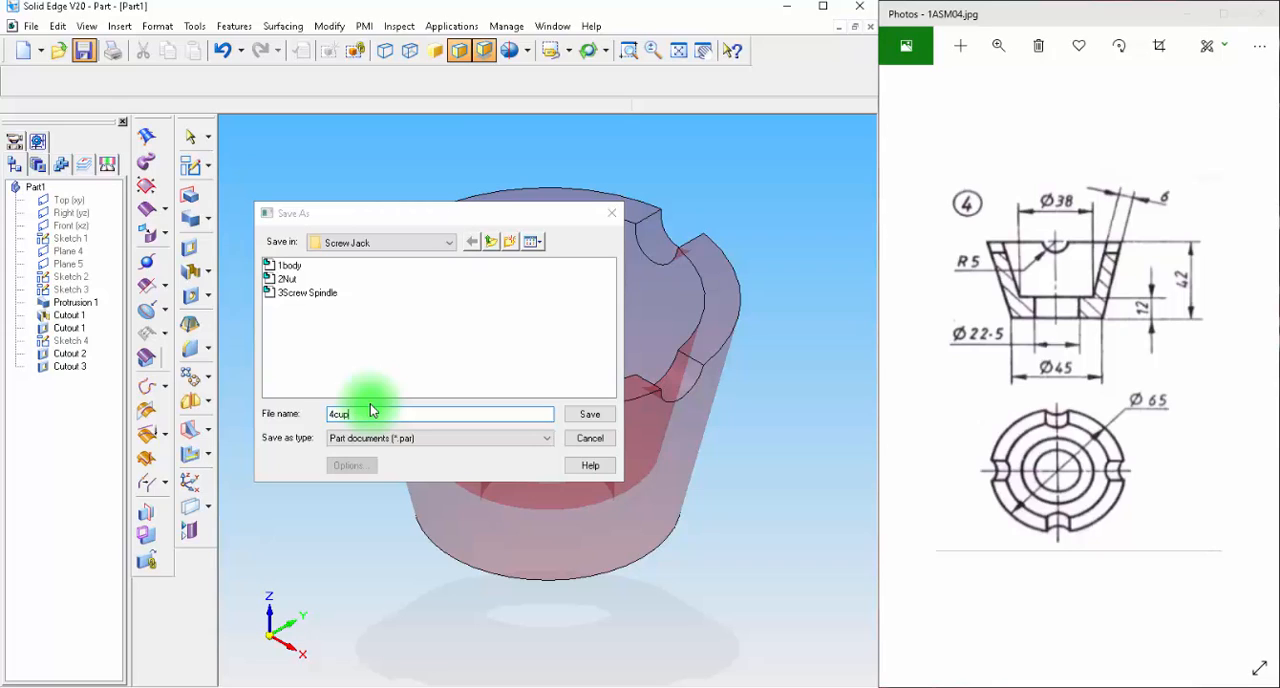
{"action": "key", "text": "Return"}
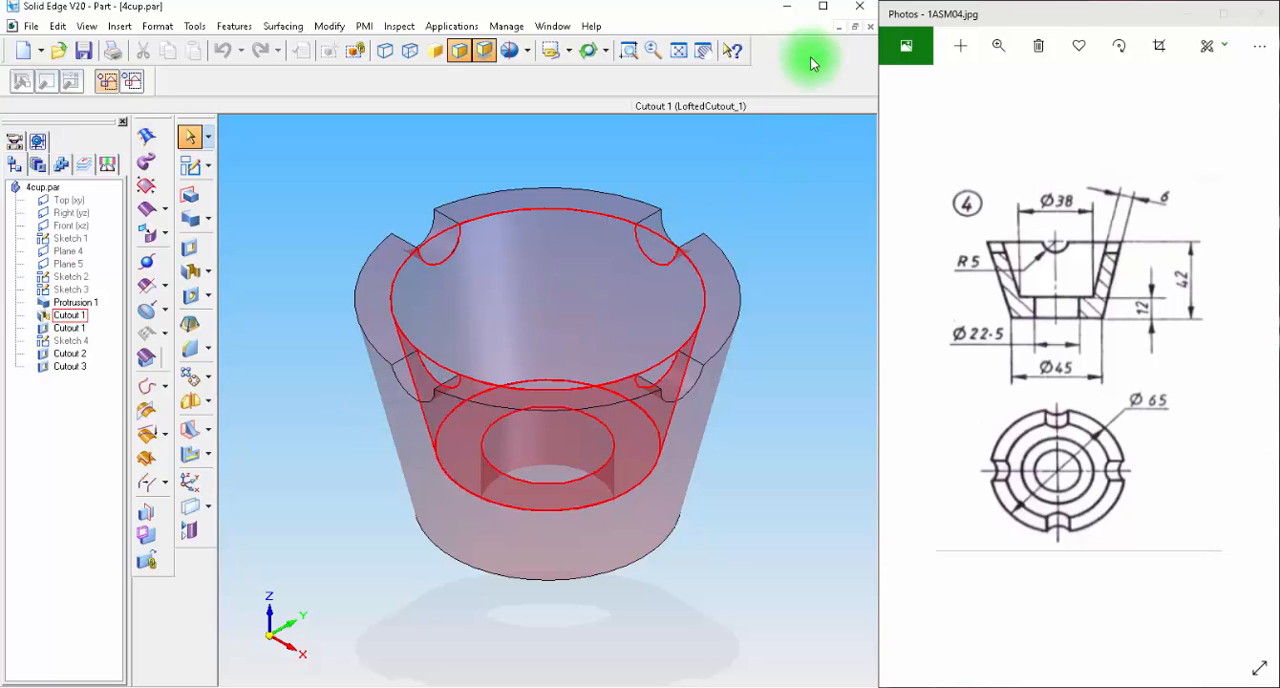
{"action": "left_click", "coordinate": [871, 28]}
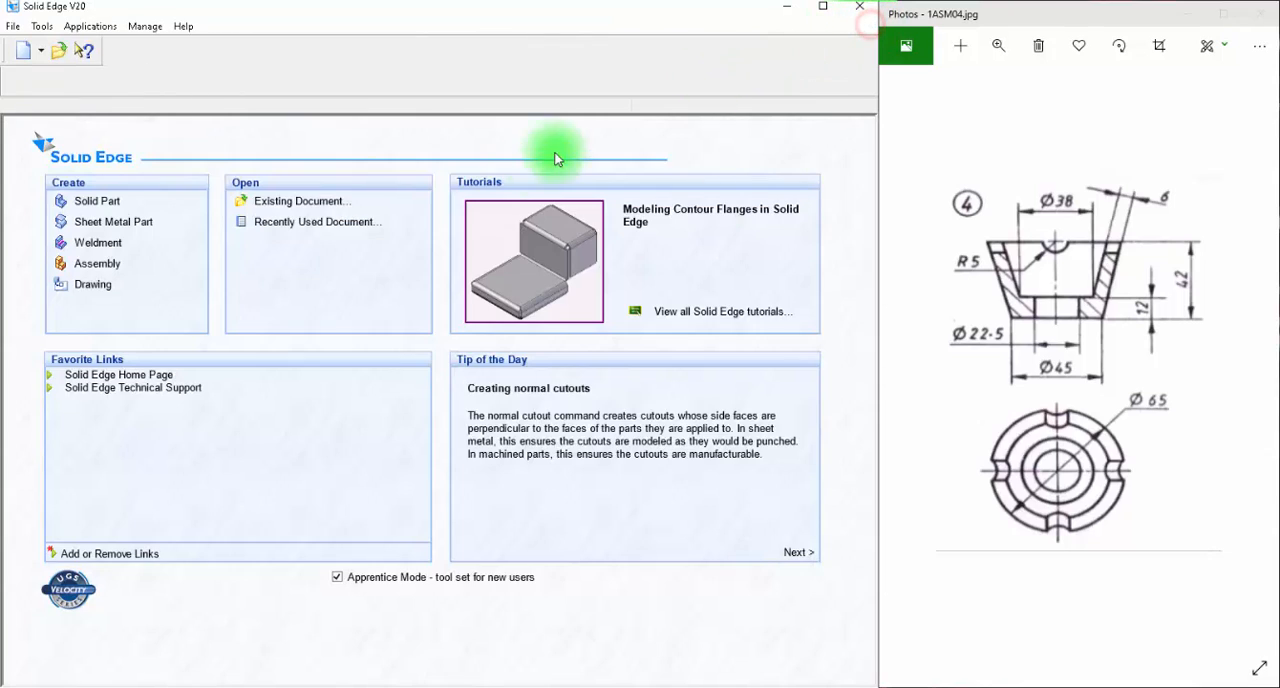
Create a new solid part and start a sketch on the Front (xz) plane.
{"action": "left_click", "coordinate": [85, 203]}
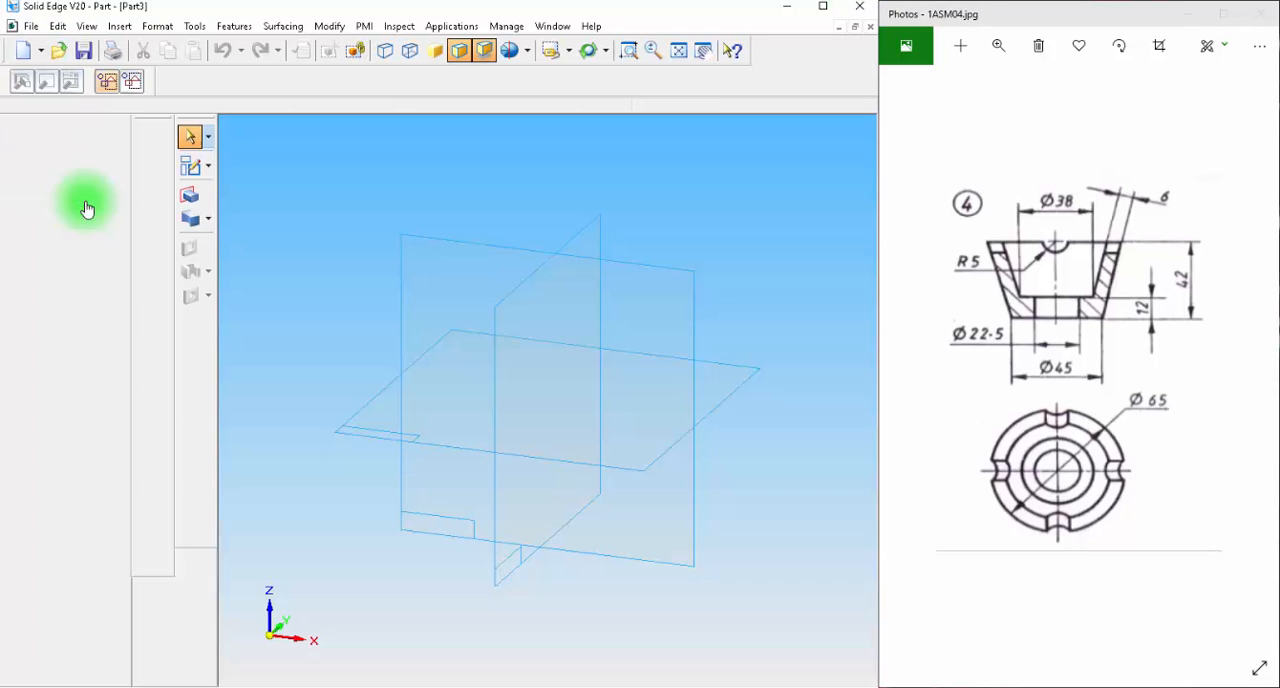
{"action": "left_click", "coordinate": [190, 165]}
{"action": "left_click", "coordinate": [647, 287]}
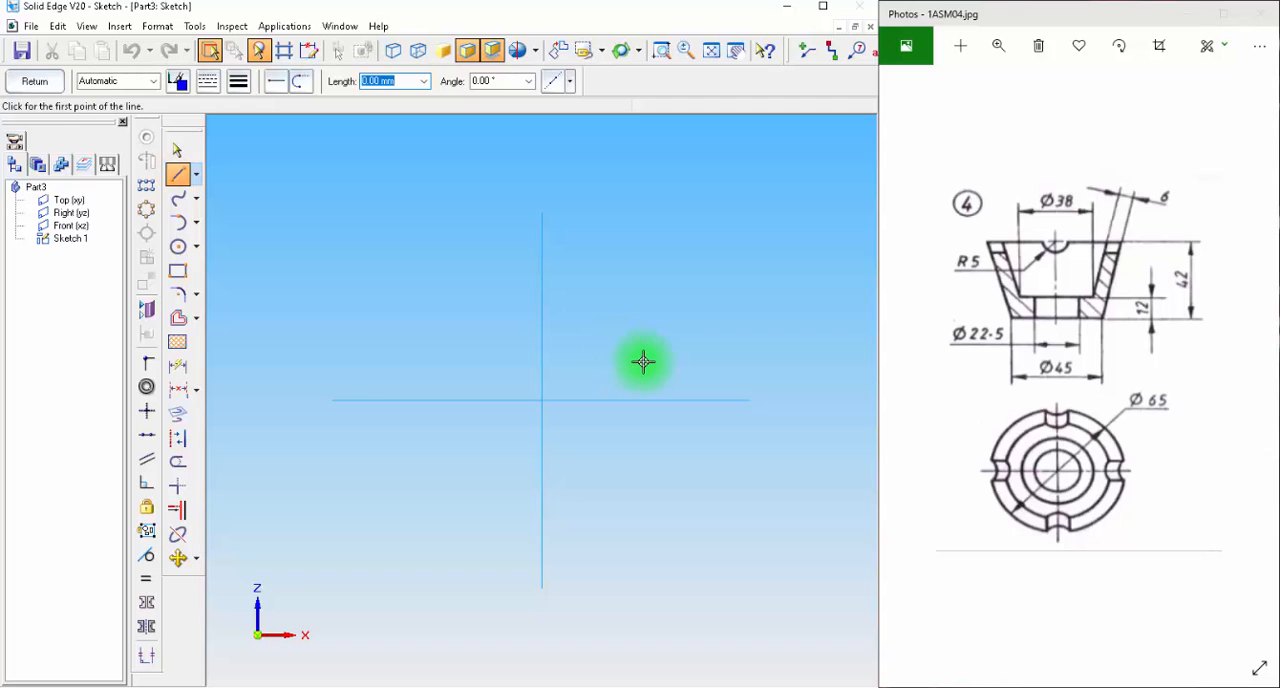
Draw the cup's closed six-line half-section beside the vertical axis, base on the horizontal axis, bore about 36 mm in diameter and rim about 7 mm wide.
{"action": "left_click", "coordinate": [604, 400]}
{"action": "left_click", "coordinate": [684, 400]}
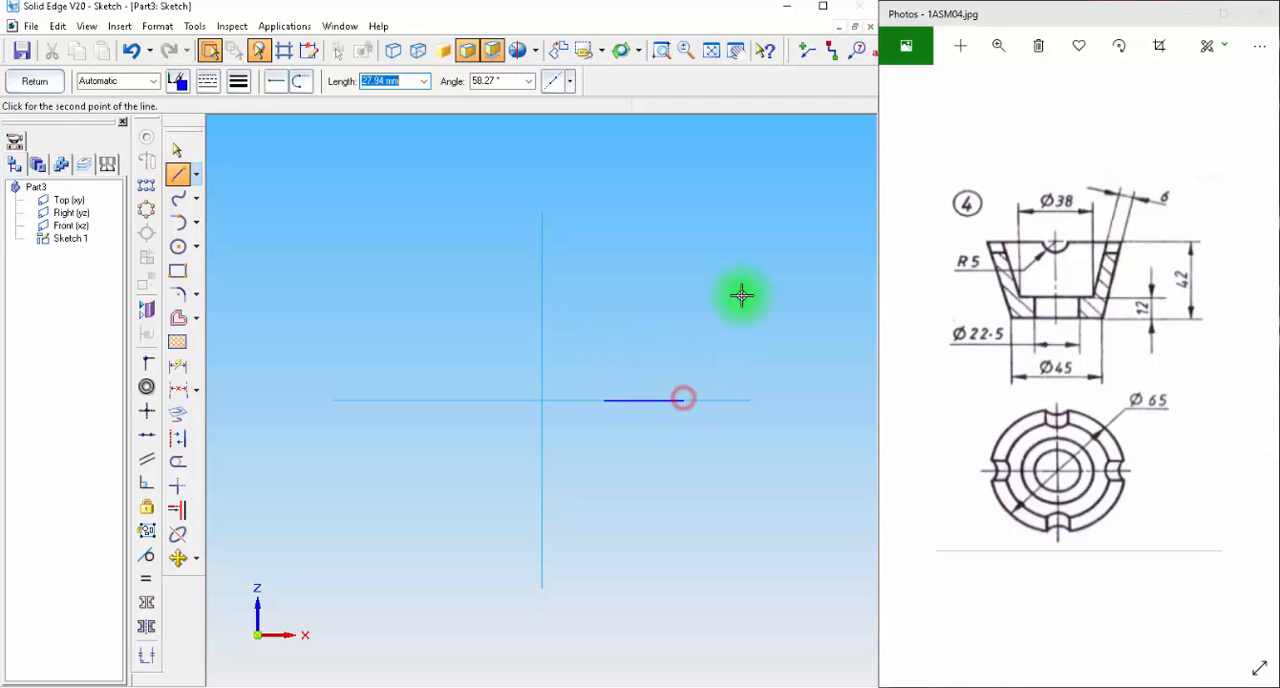
{"action": "left_click", "coordinate": [760, 232]}
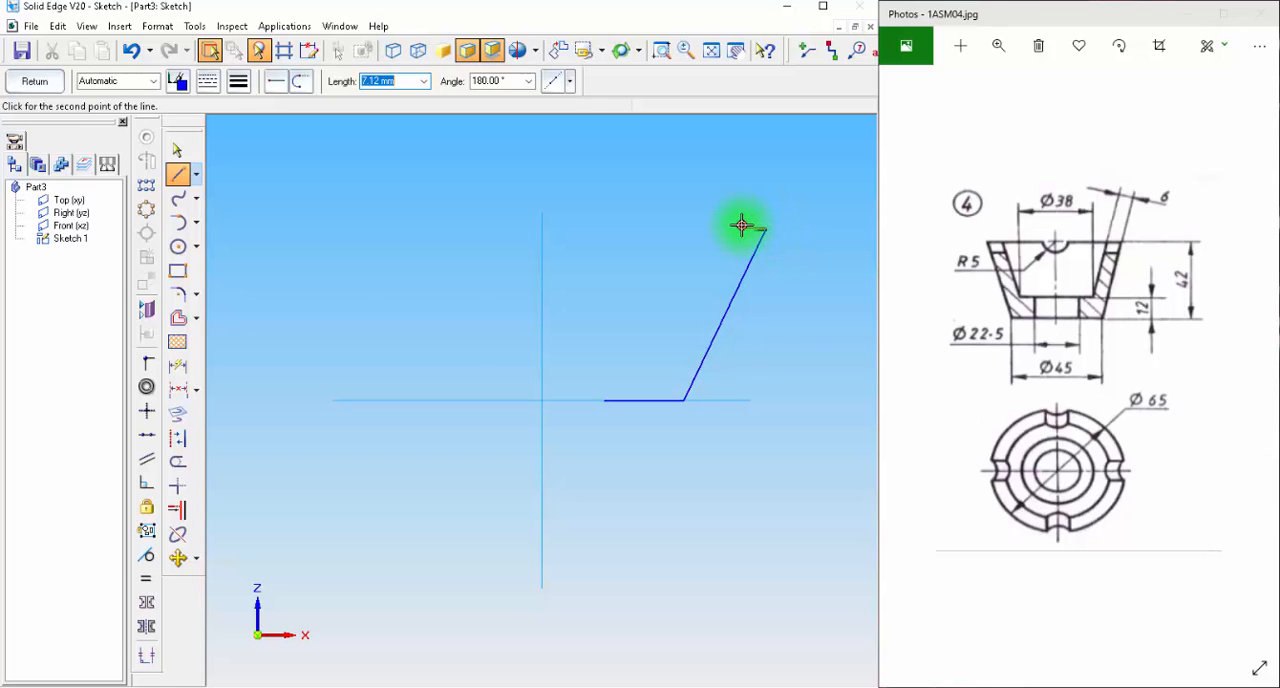
{"action": "left_click", "coordinate": [741, 227]}
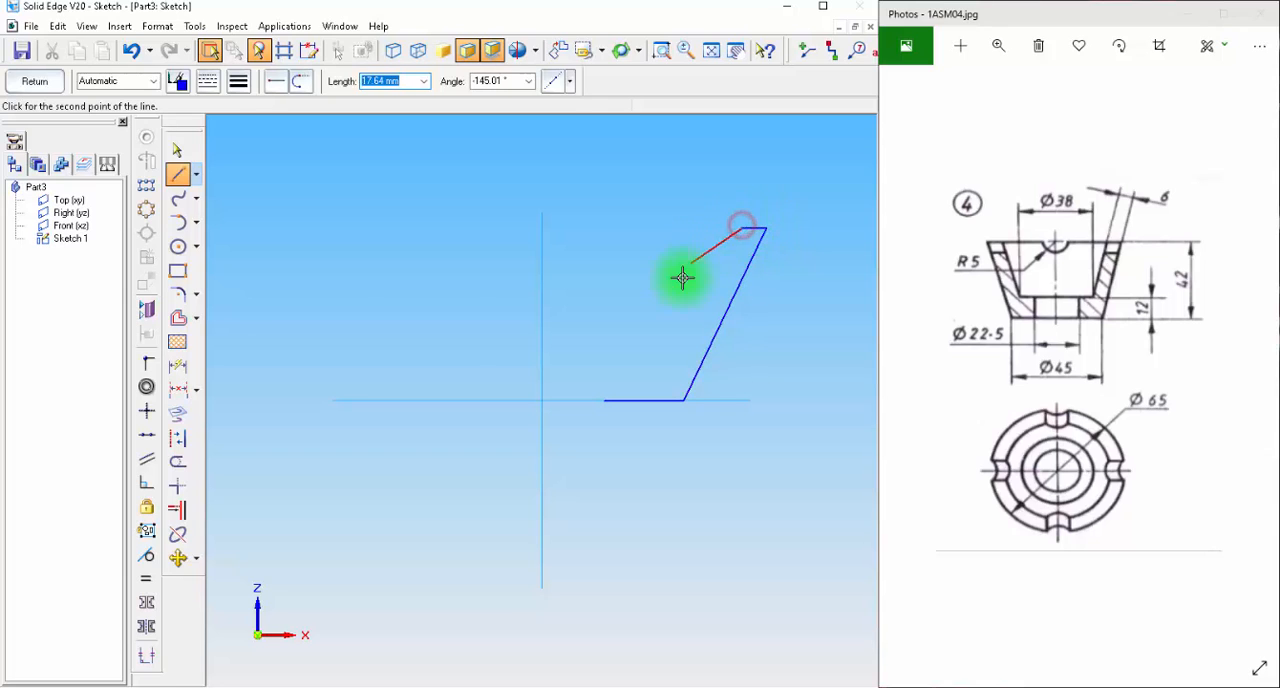
{"action": "left_click", "coordinate": [663, 363]}
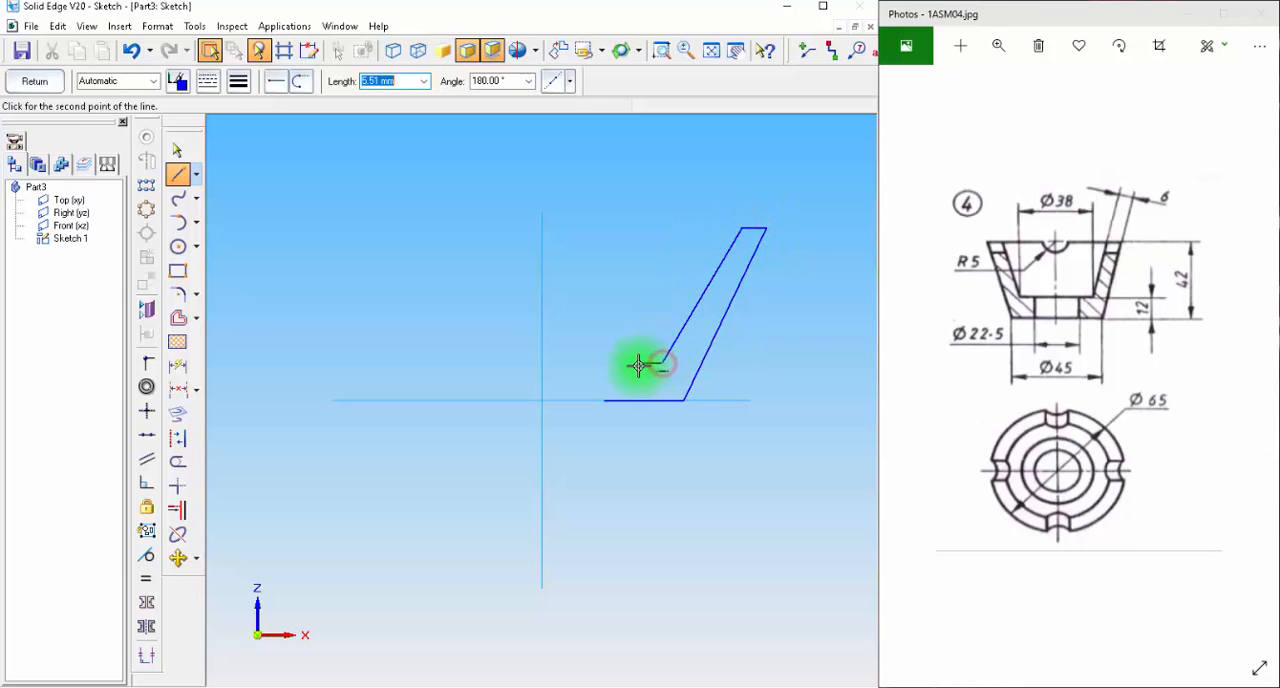
{"action": "left_click", "coordinate": [600, 401]}
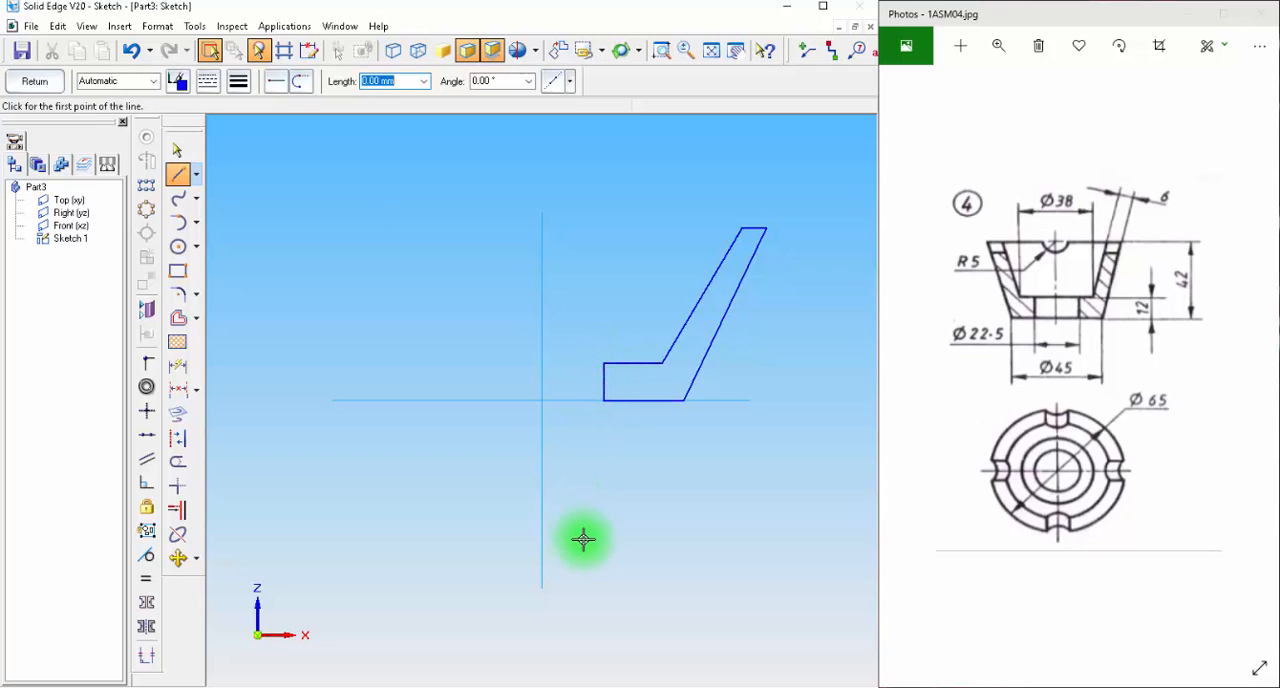
Dimension the profile's inner vertical edge as a symmetric diameter about the vertical axis and set it to 22.5 mm.
{"action": "left_click", "coordinate": [194, 393]}
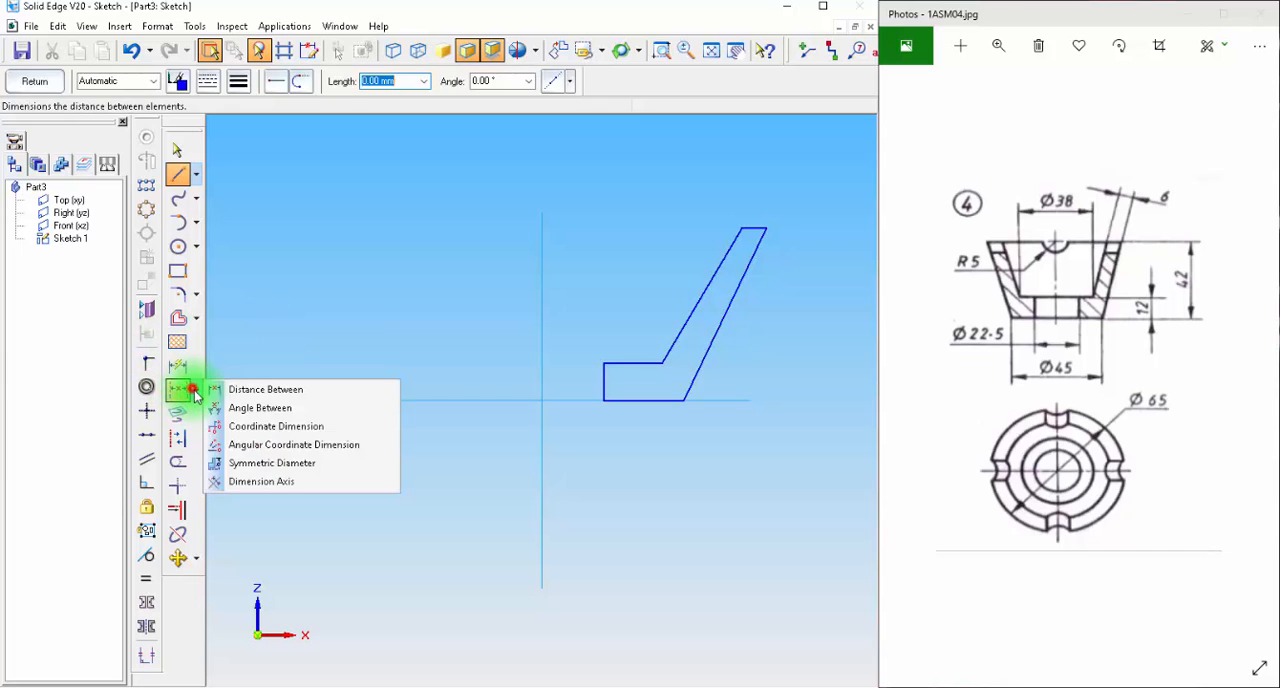
{"action": "left_click", "coordinate": [246, 463]}
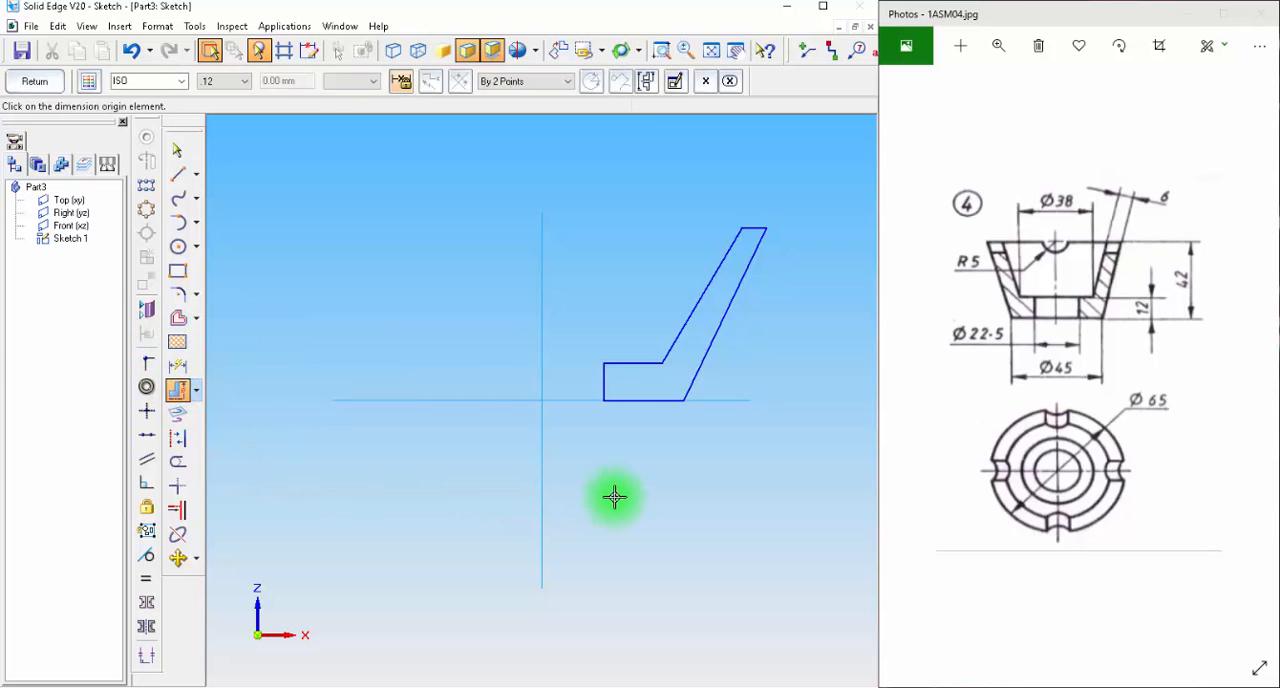
{"action": "left_click", "coordinate": [542, 423]}
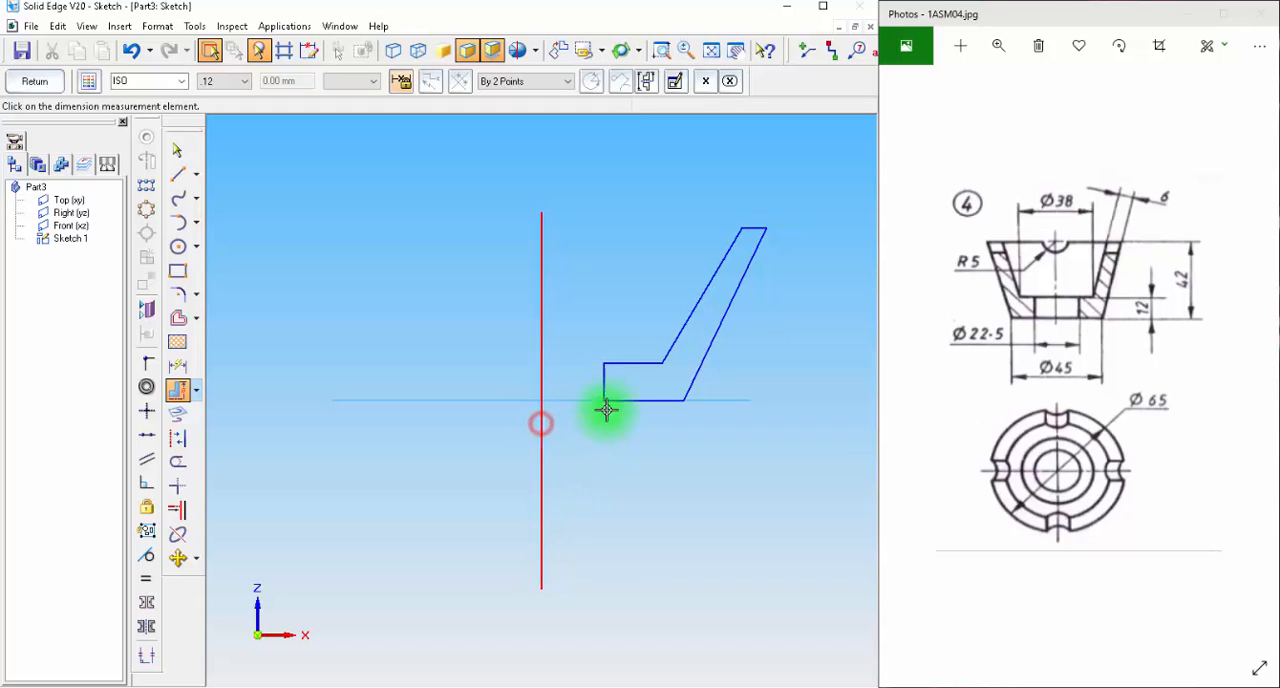
{"action": "left_click", "coordinate": [603, 382]}
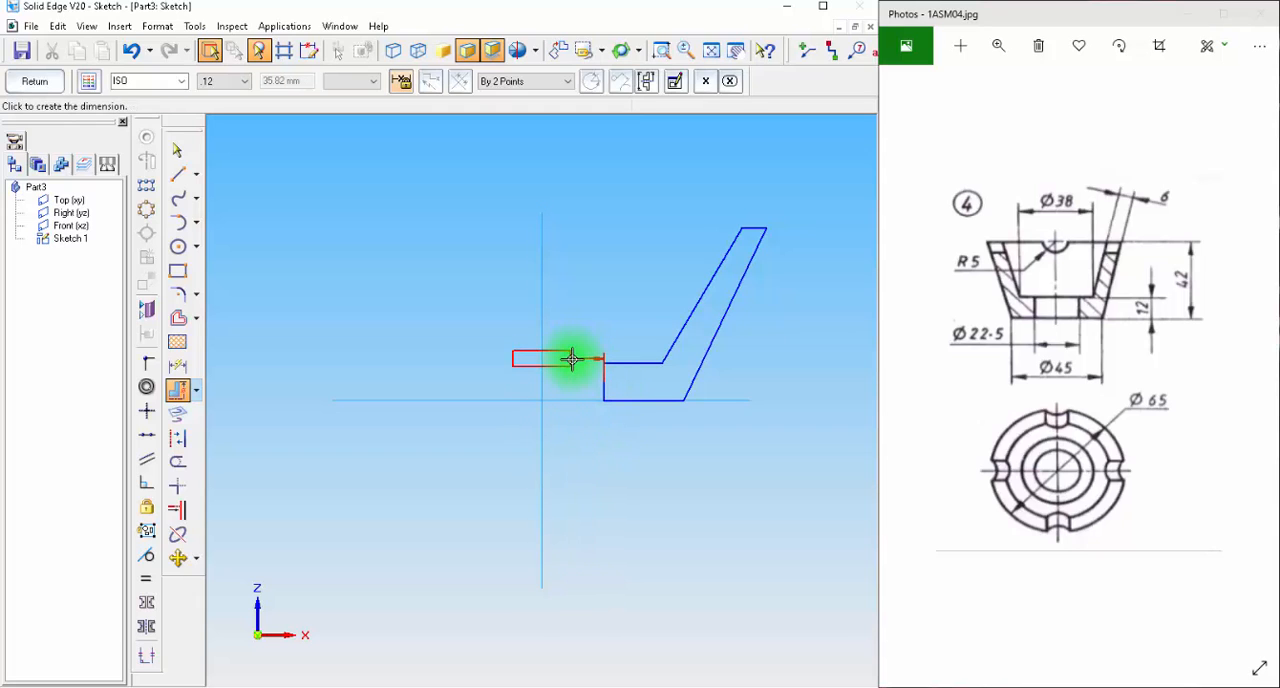
{"action": "left_click", "coordinate": [575, 345]}
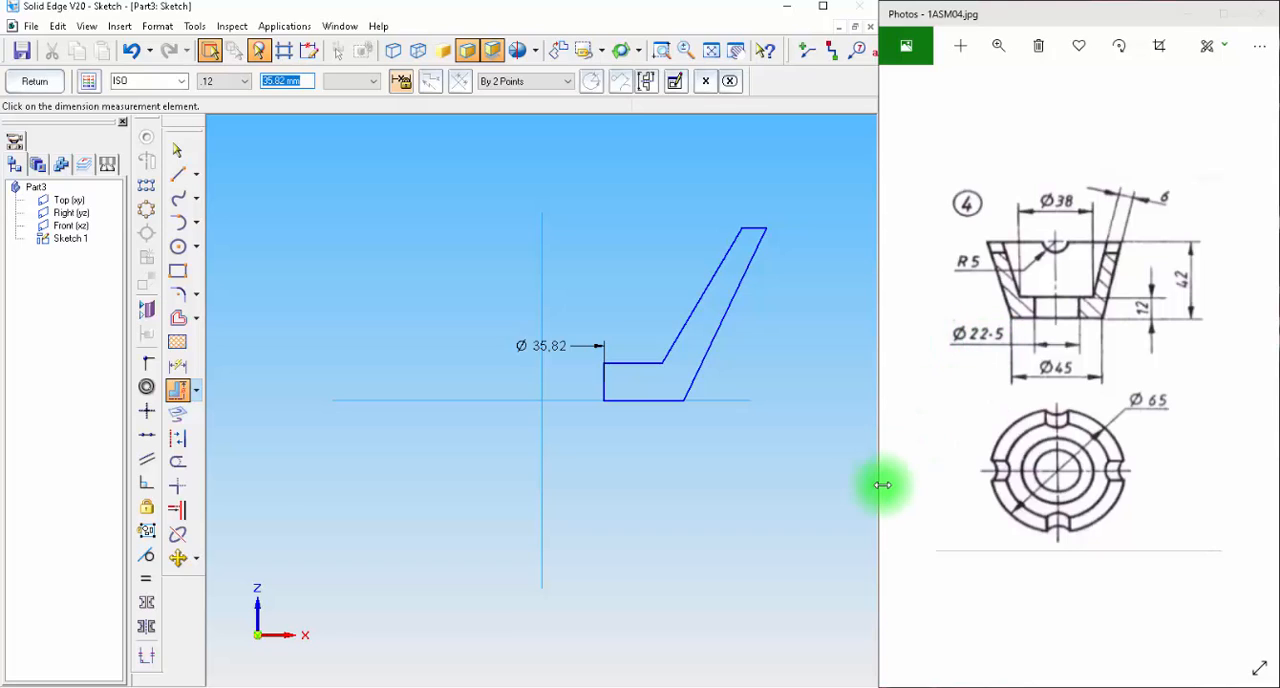
{"action": "key", "text": "Return"}
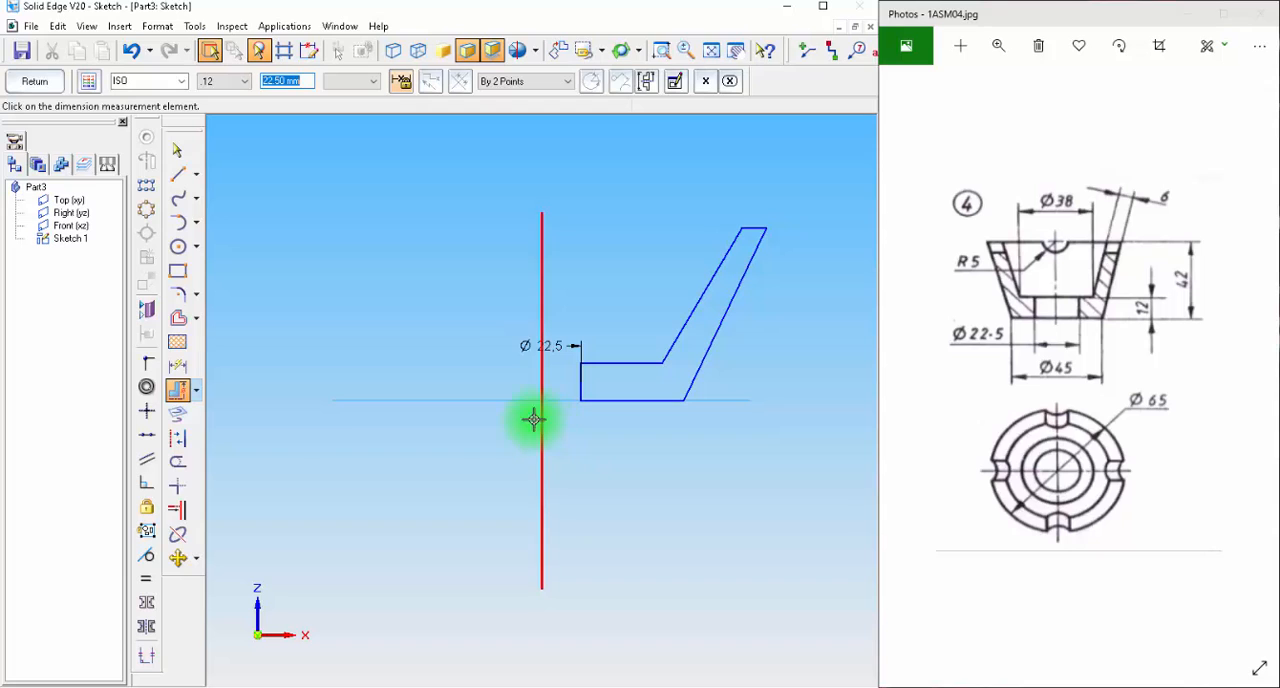
Dimension the profile's outer bottom corner as a symmetric diameter about the vertical axis and set it to 45 mm.
{"action": "left_click", "coordinate": [178, 390]}
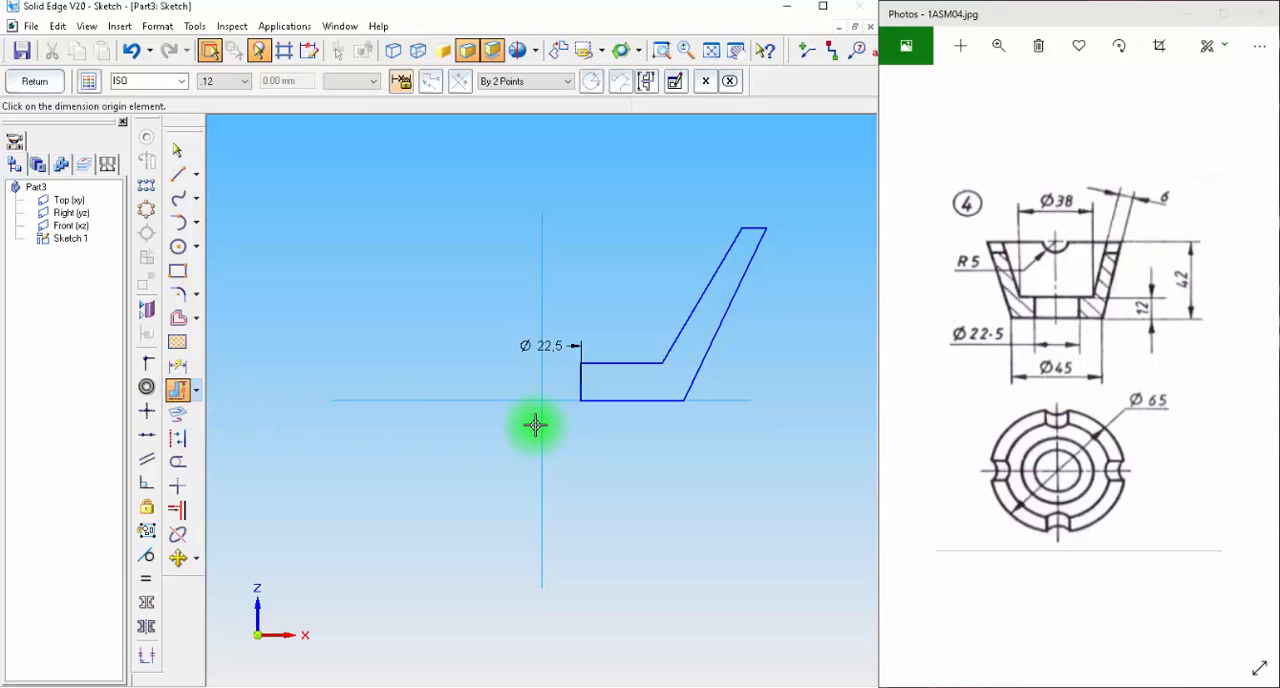
{"action": "left_click", "coordinate": [543, 432]}
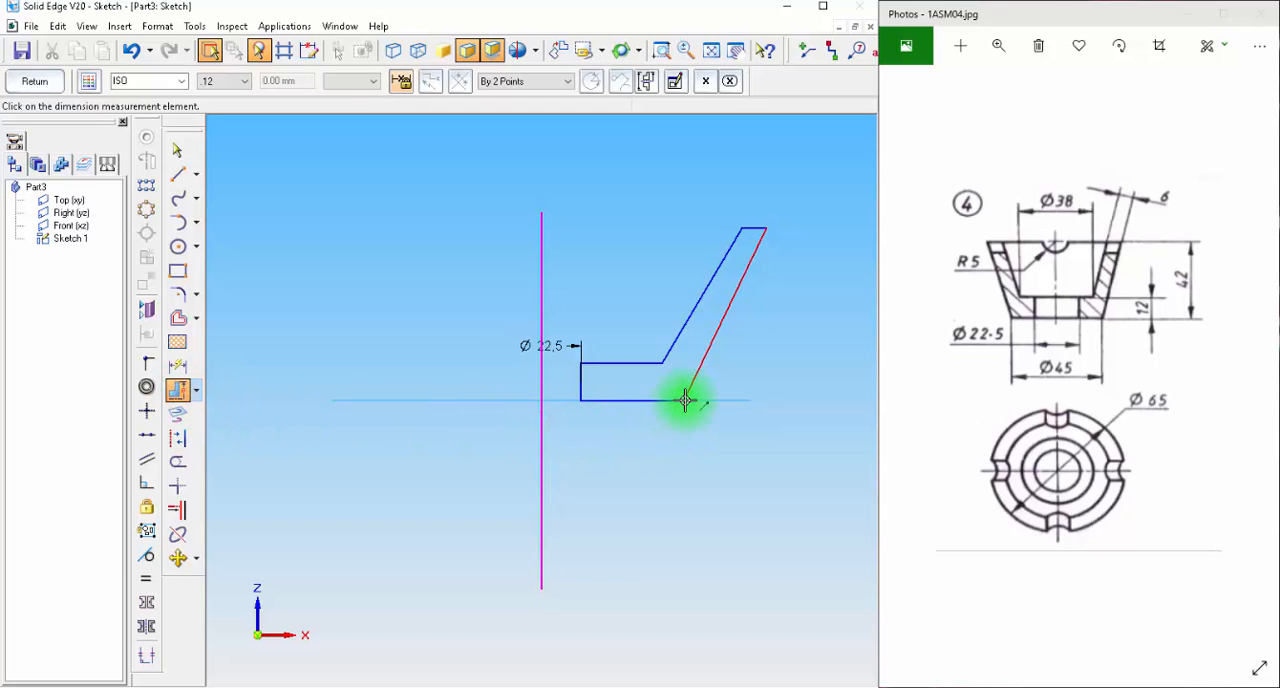
{"action": "left_click", "coordinate": [685, 400]}
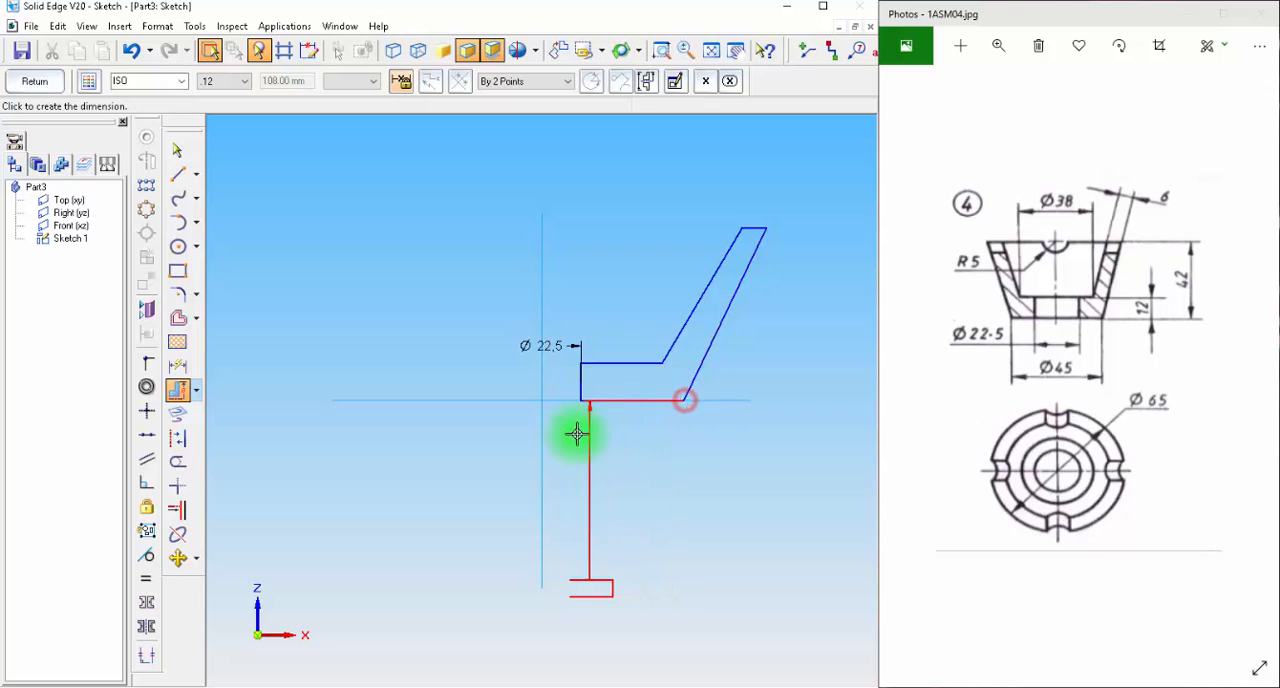
{"action": "left_click", "coordinate": [581, 300]}
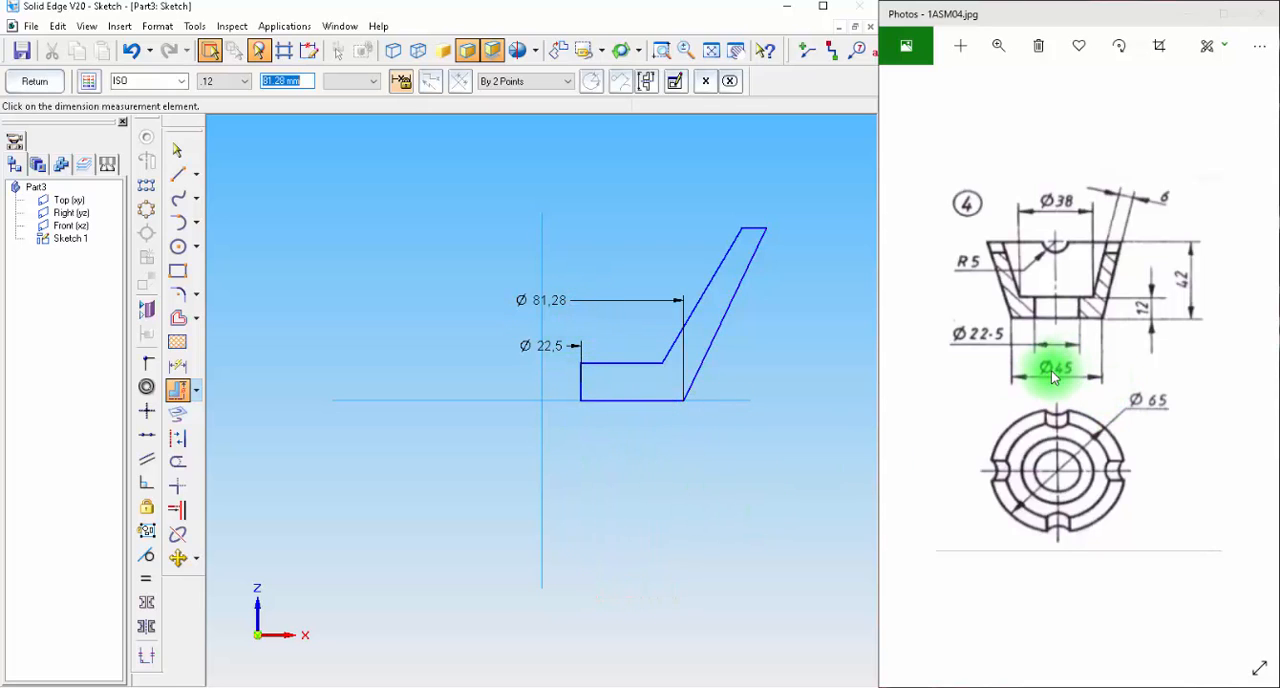
{"action": "key", "text": "Return"}
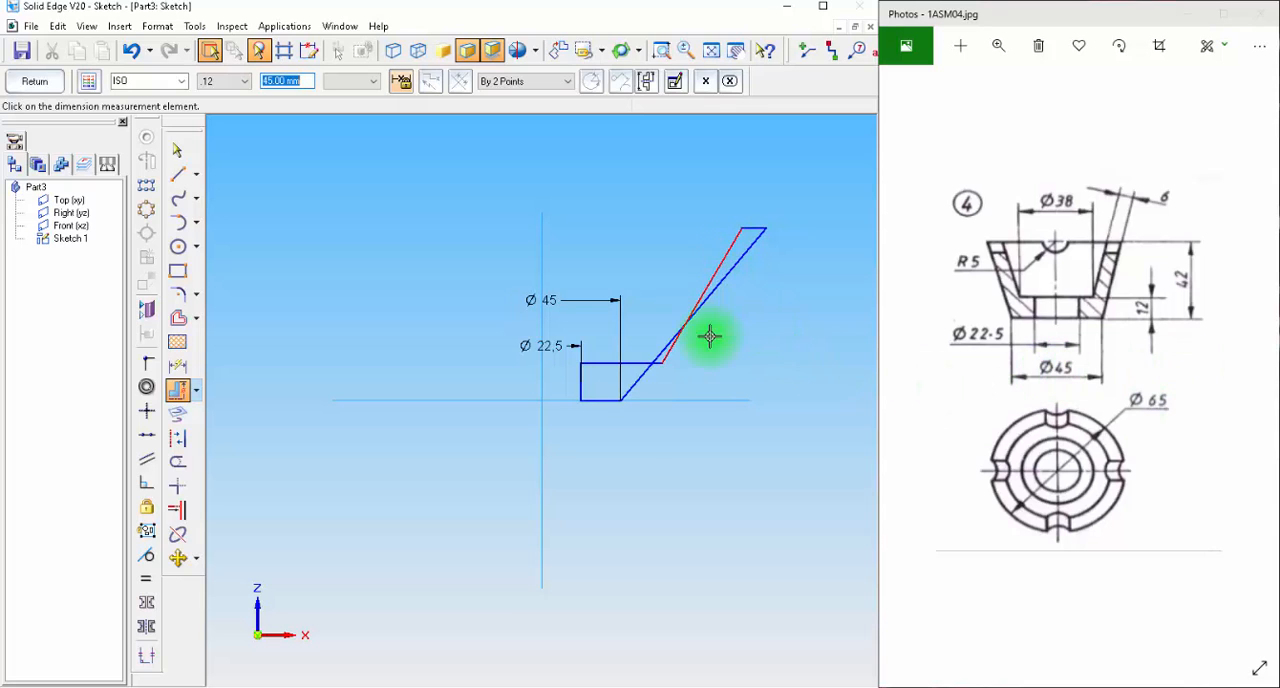
Dimension the height of the profile's inner vertical edge and set it to 12 mm.
{"action": "left_click", "coordinate": [178, 391]}
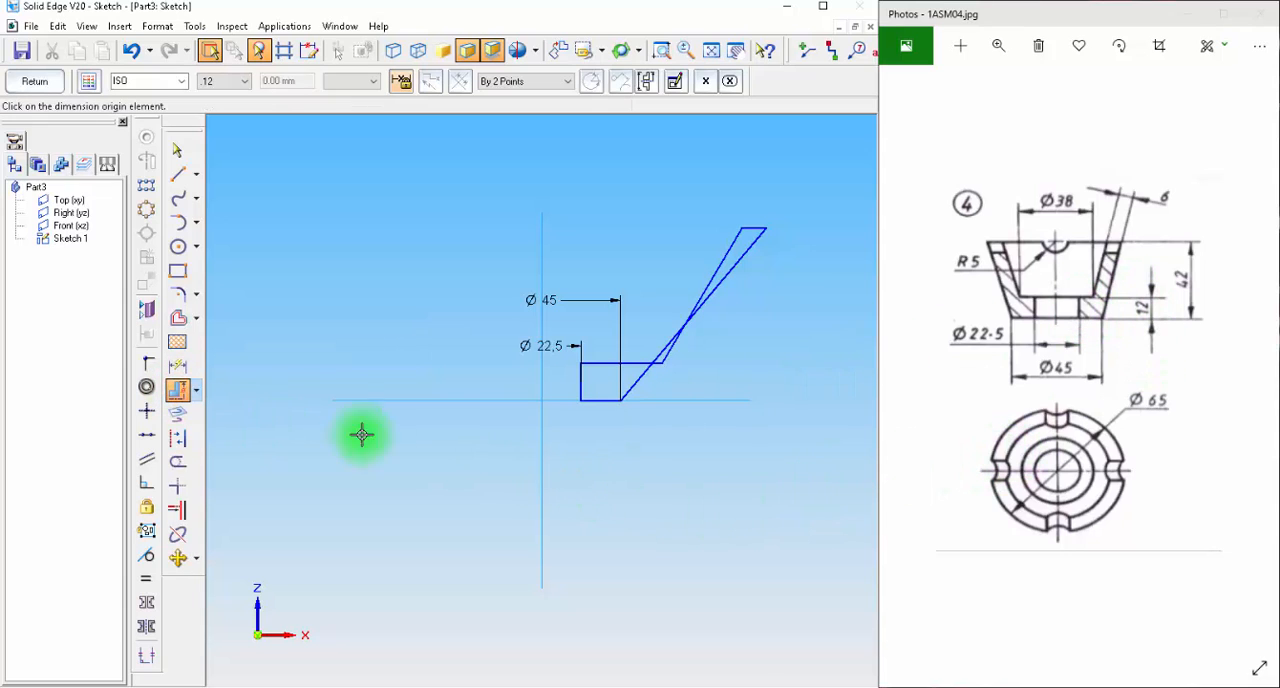
{"action": "left_click", "coordinate": [178, 365]}
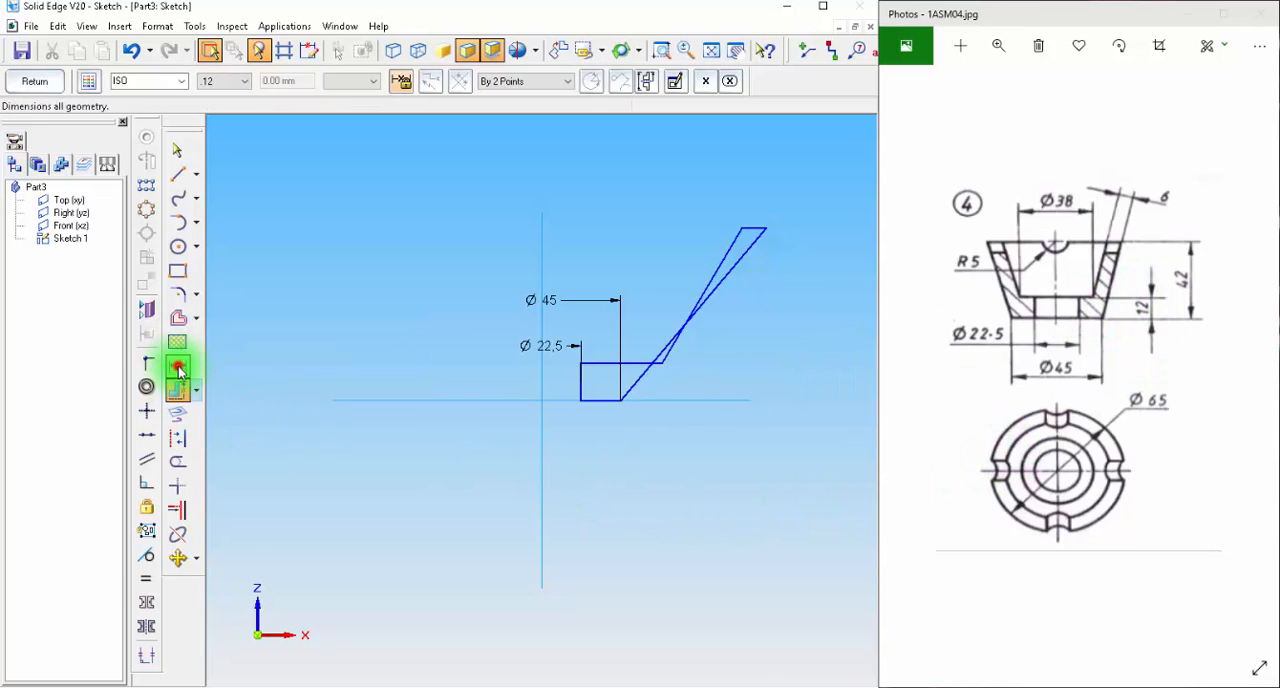
{"action": "left_click", "coordinate": [580, 381]}
{"action": "left_click", "coordinate": [418, 381]}
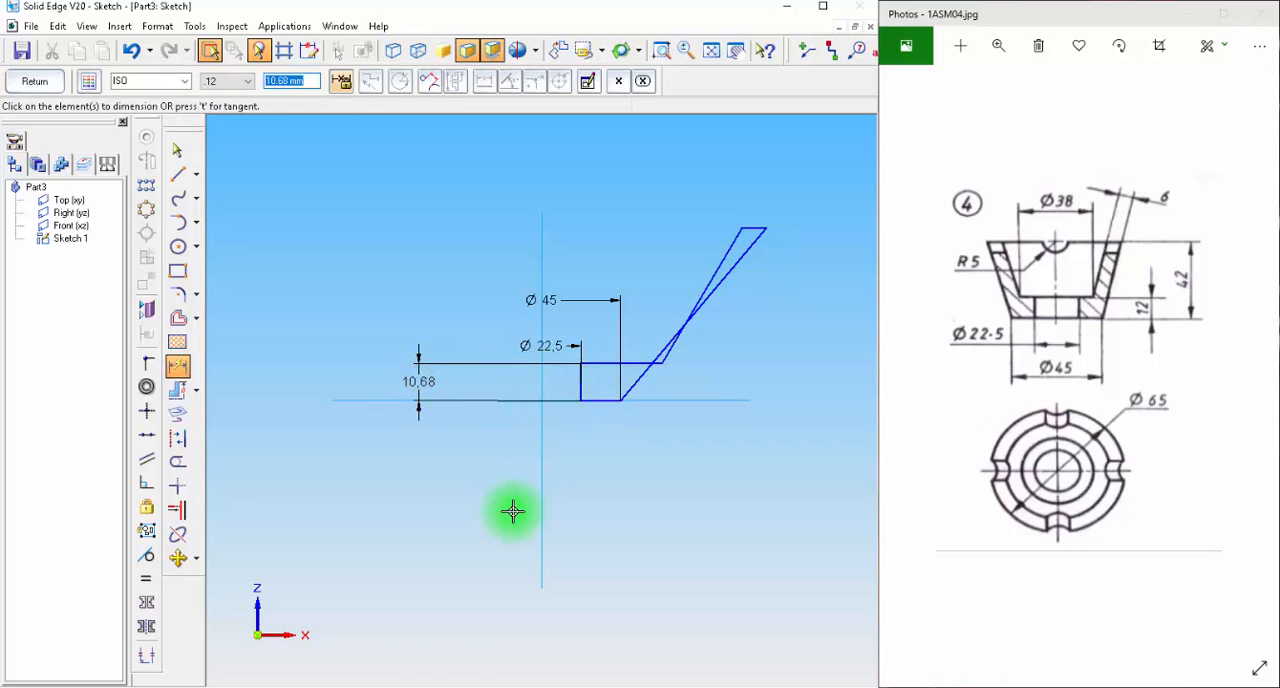
{"action": "key", "text": "Return"}
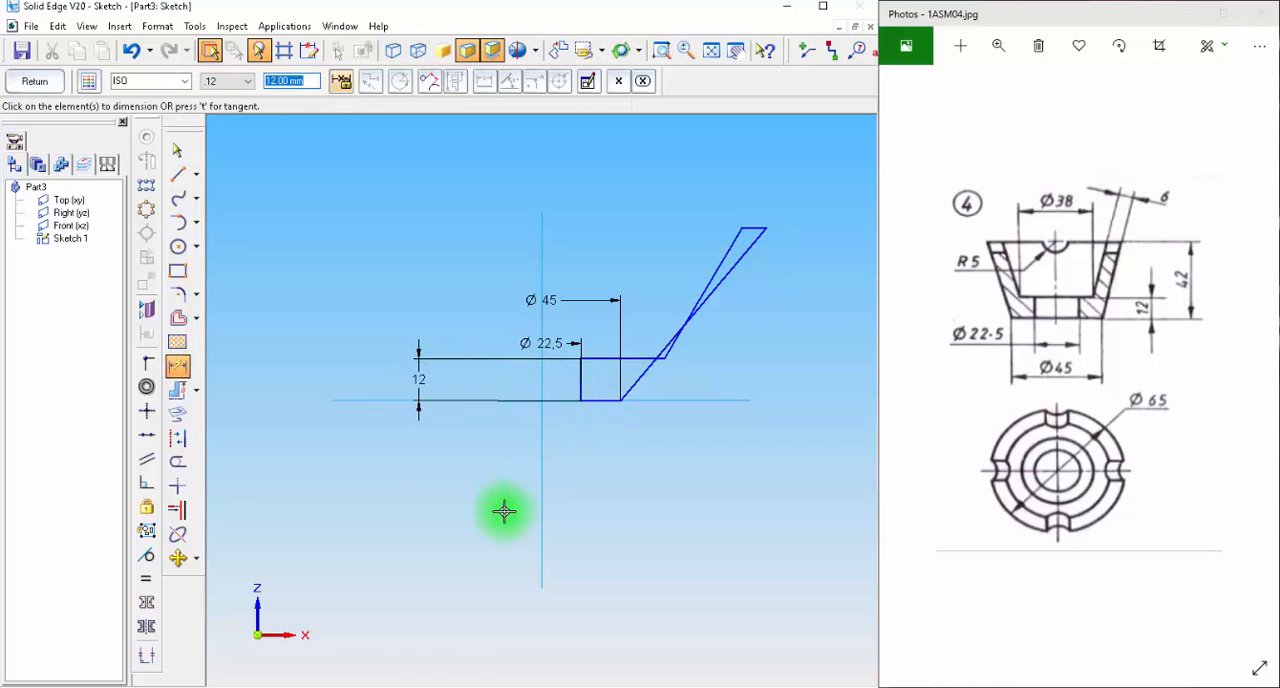
Dimension the inner floor's outer corner as a symmetric diameter about the vertical axis and set it to 38 mm.
{"action": "left_click", "coordinate": [177, 391]}
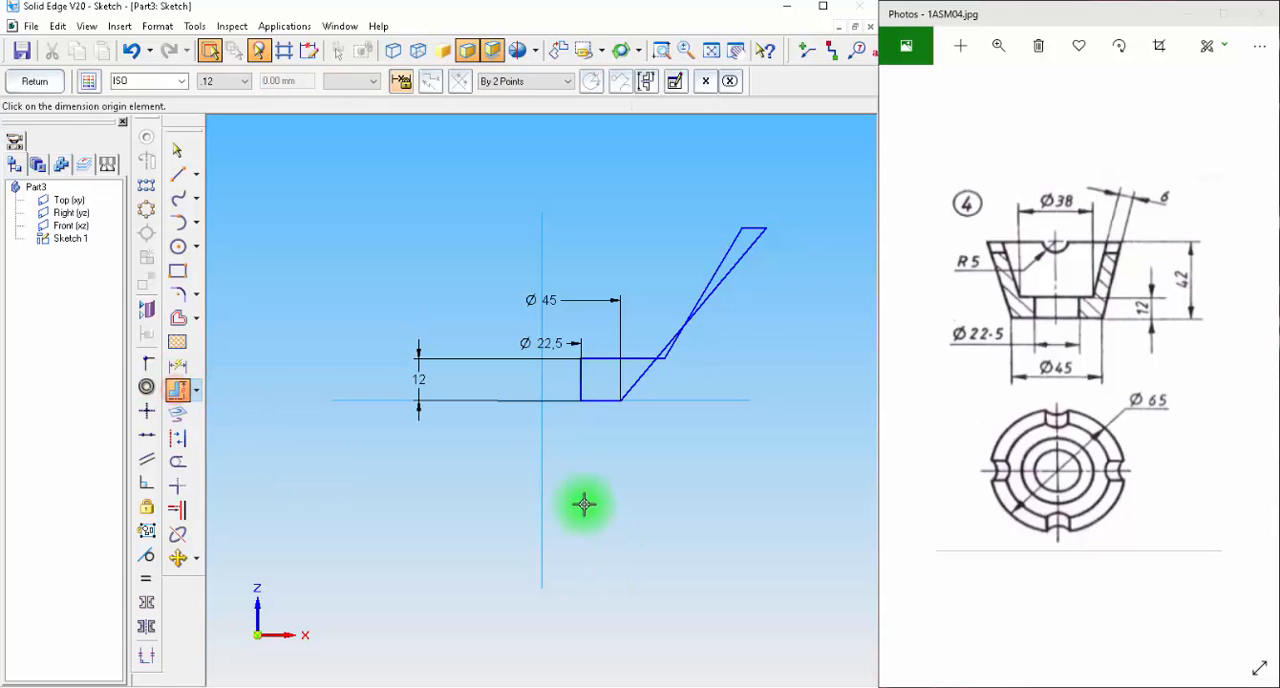
{"action": "left_click", "coordinate": [543, 432]}
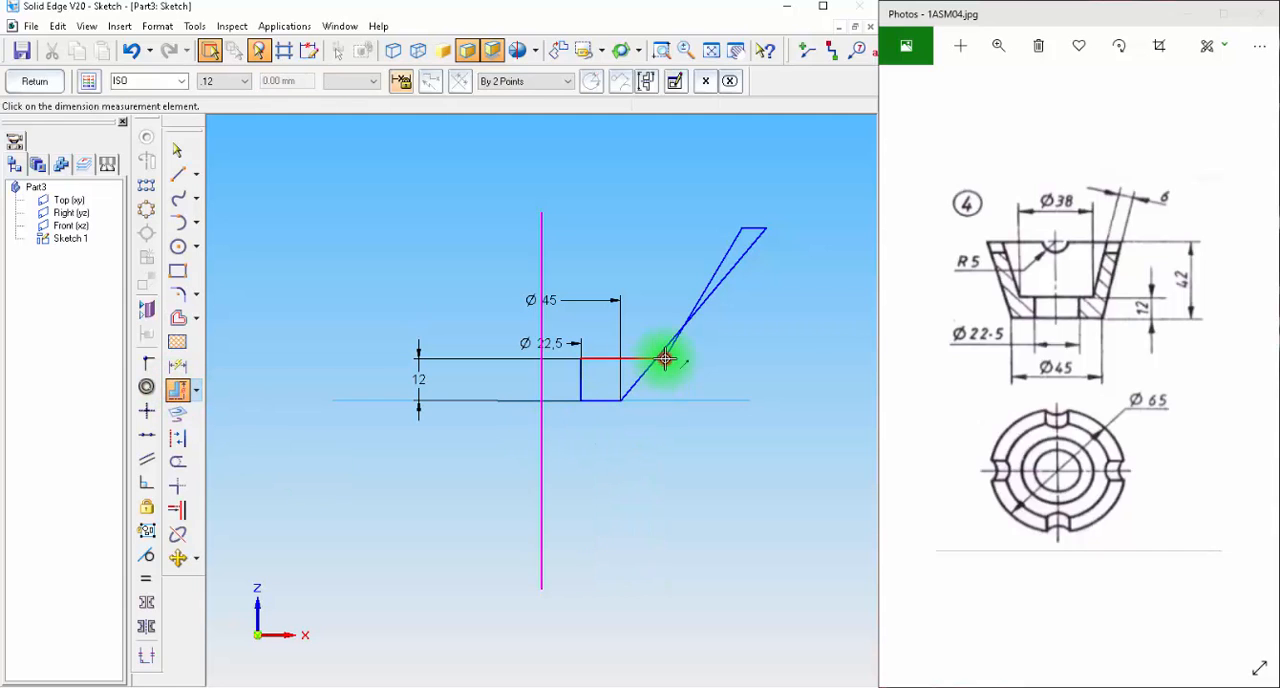
{"action": "left_click", "coordinate": [665, 358]}
{"action": "left_click", "coordinate": [604, 274]}
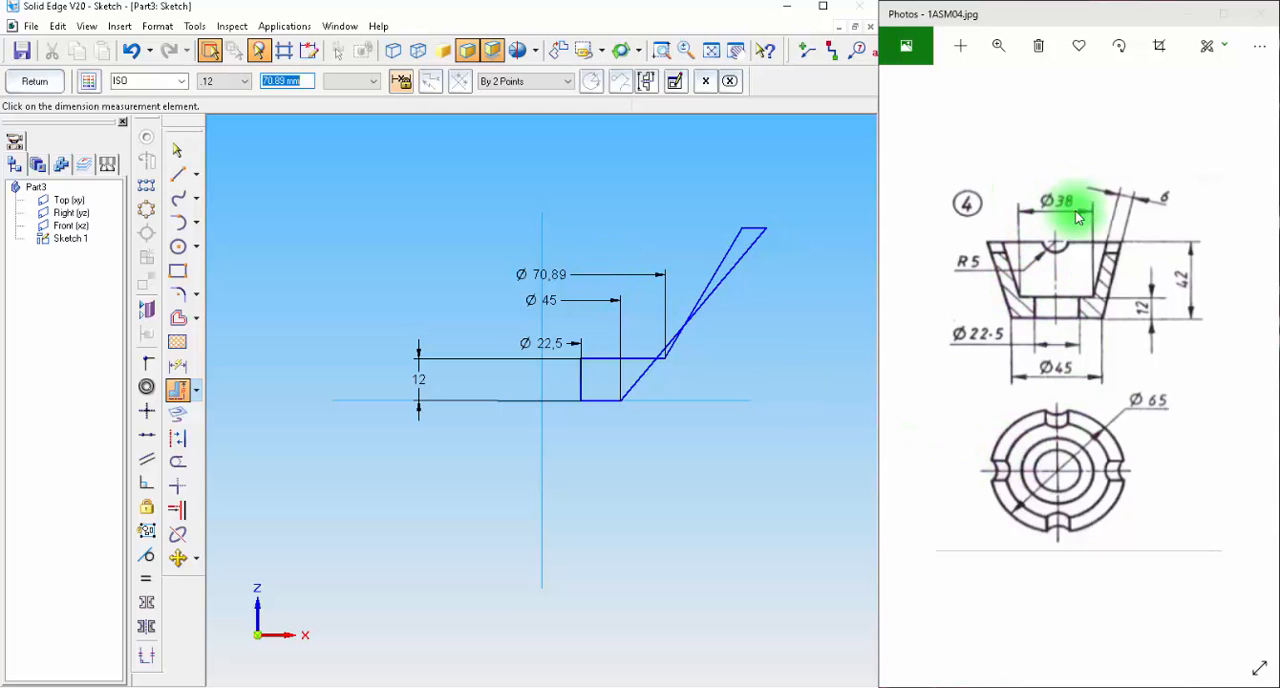
{"action": "type", "text": "38"}
{"action": "key", "text": "Return"}
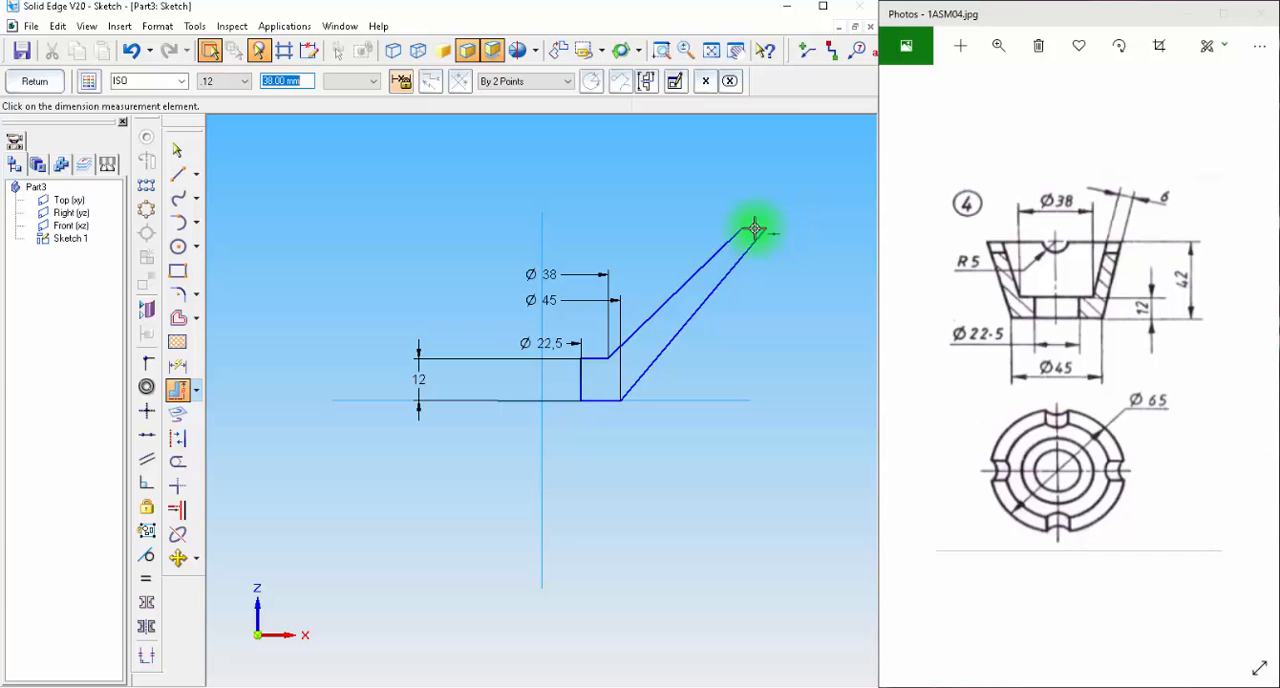
Dimension the perpendicular distance between the two slanted wall lines at the rim and set the wall thickness to 6 mm.
{"action": "left_click", "coordinate": [196, 392]}
{"action": "left_click", "coordinate": [244, 387]}
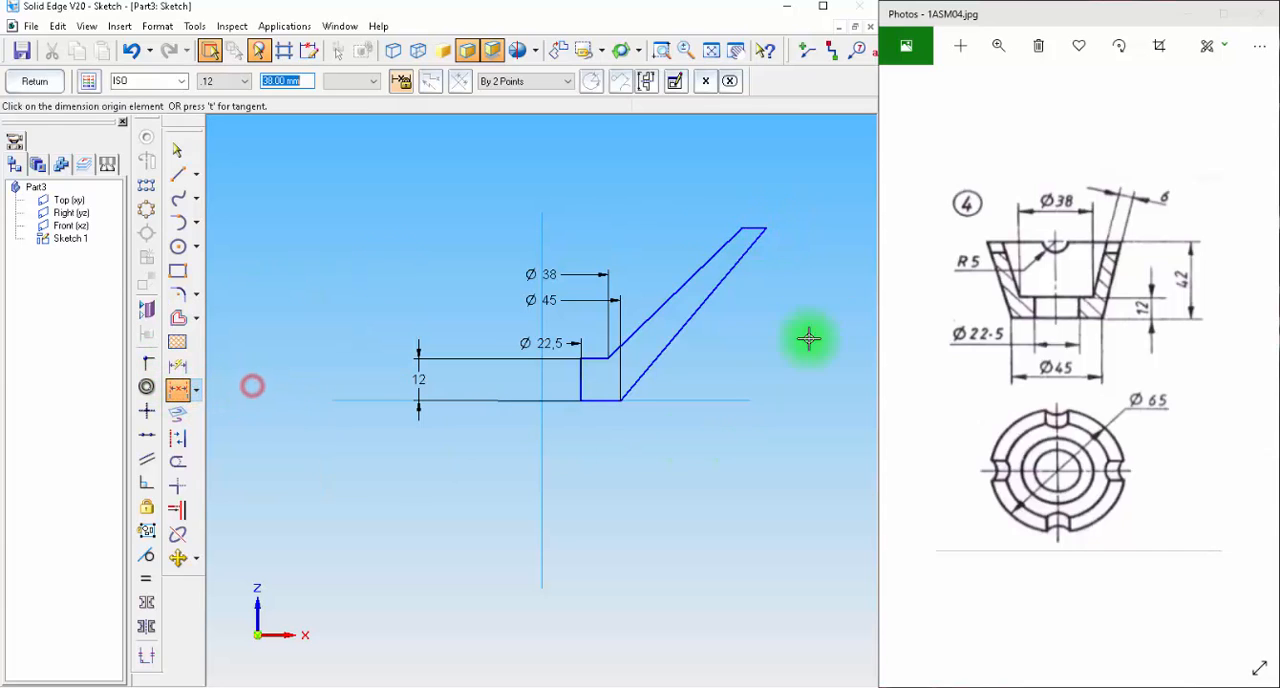
{"action": "left_click", "coordinate": [760, 228]}
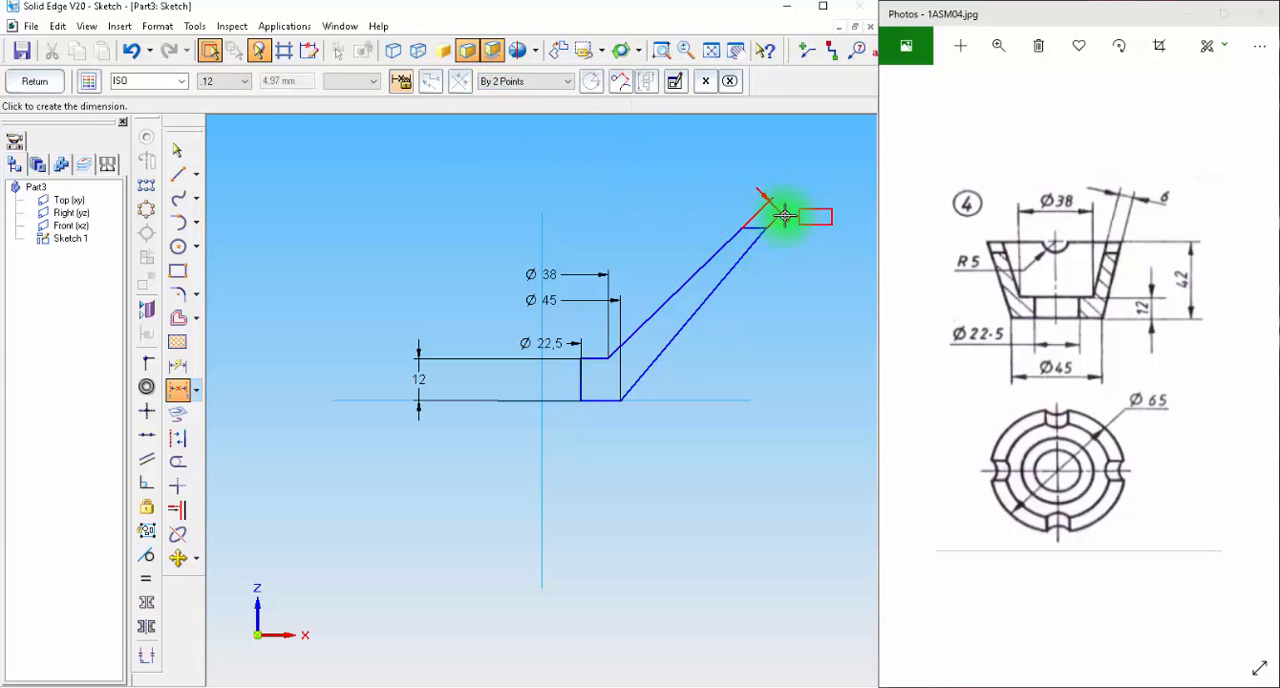
{"action": "left_click", "coordinate": [782, 205]}
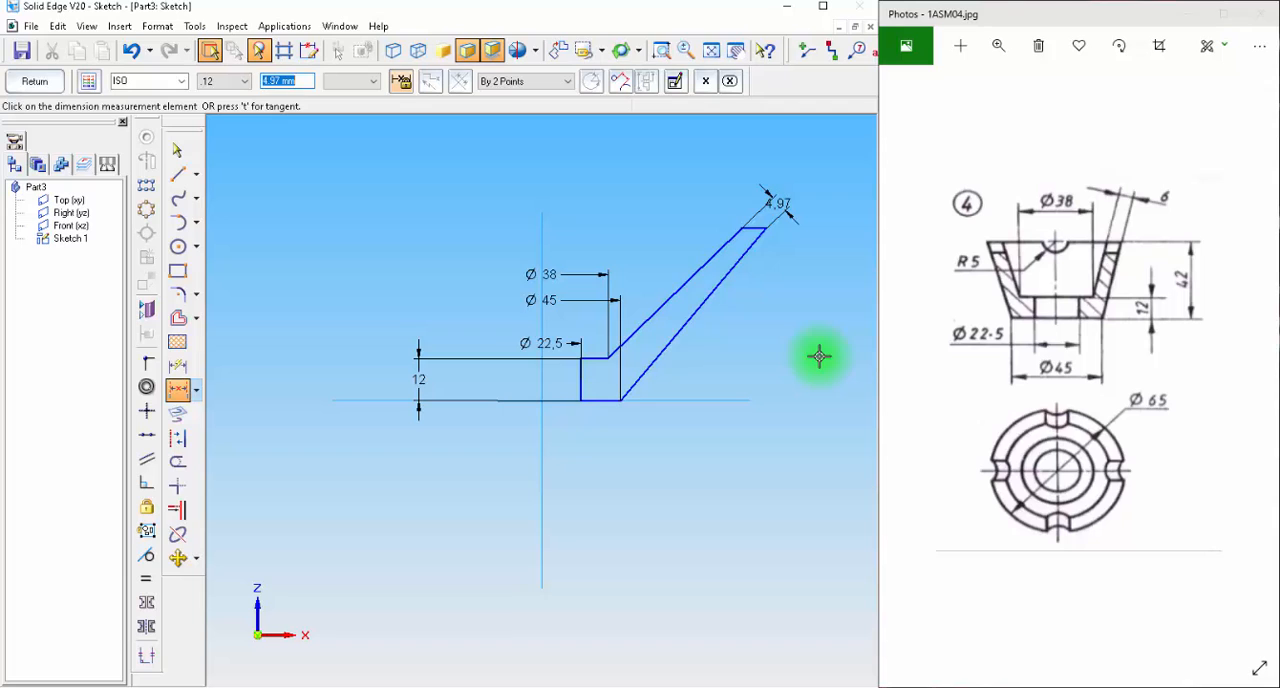
{"action": "key", "text": "Return"}
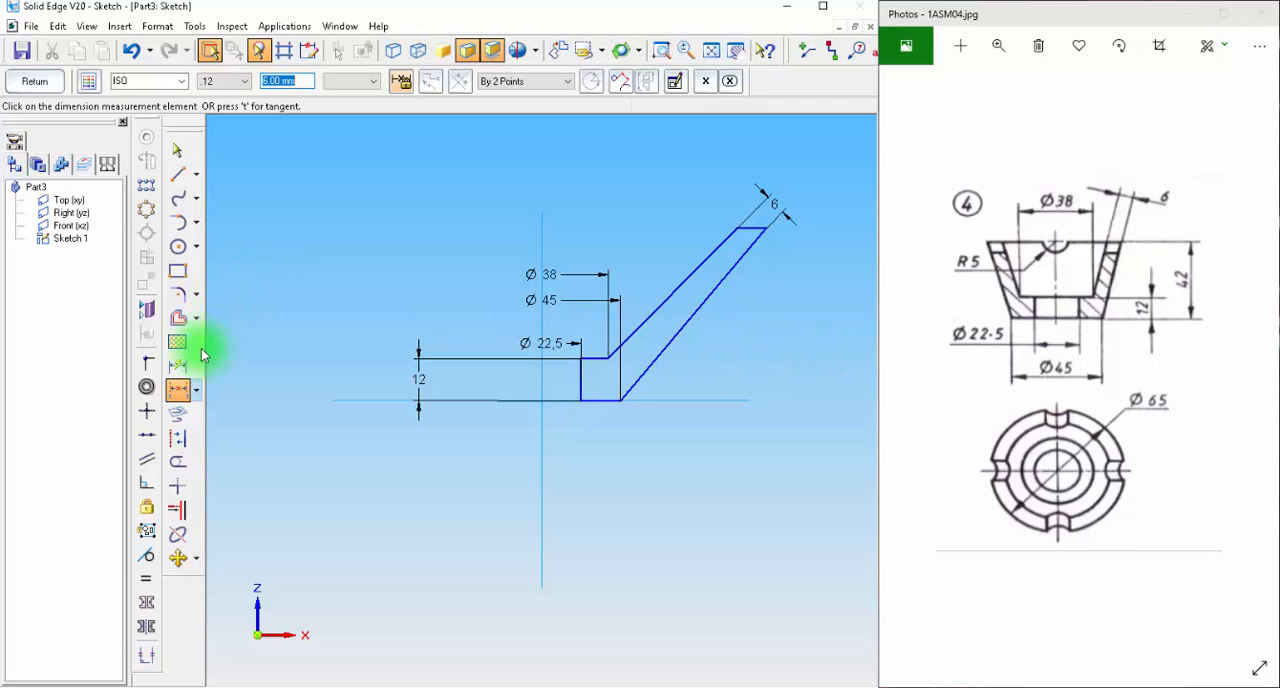
Dimension the rim's outer corner as a symmetric diameter about the vertical axis and set it to 65 mm.
{"action": "left_click", "coordinate": [192, 389]}
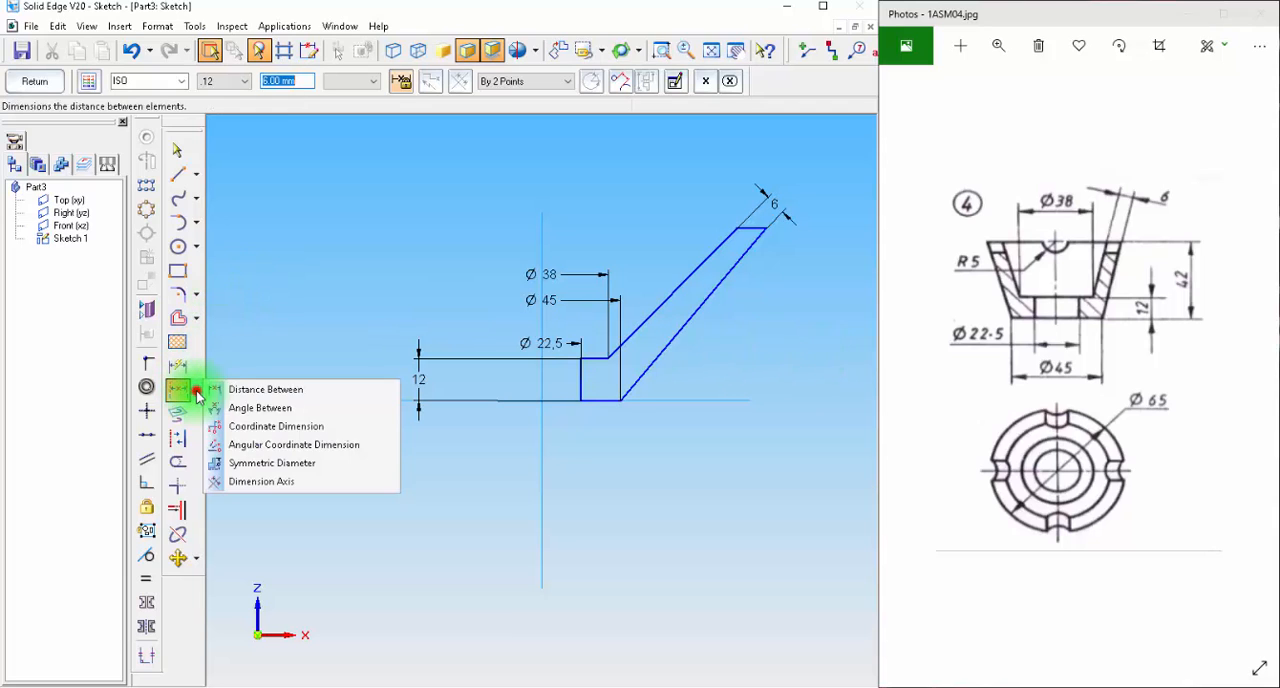
{"action": "left_click", "coordinate": [254, 464]}
{"action": "left_click", "coordinate": [543, 429]}
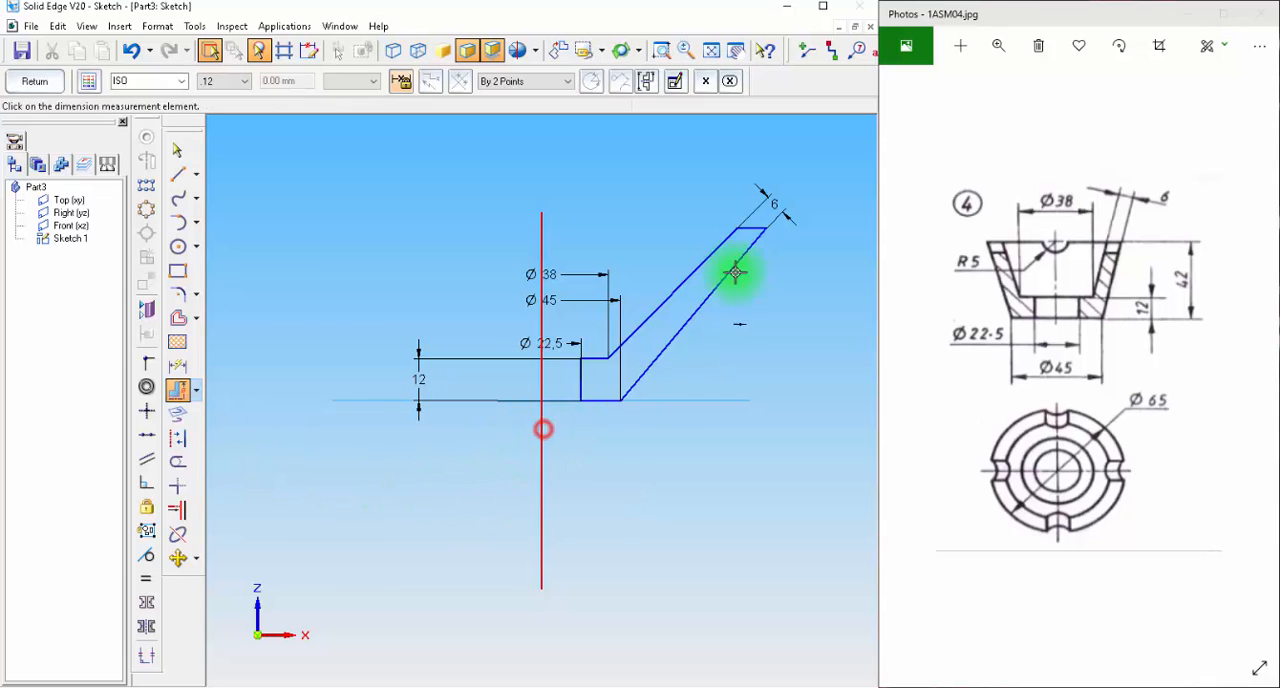
{"action": "left_click", "coordinate": [763, 227]}
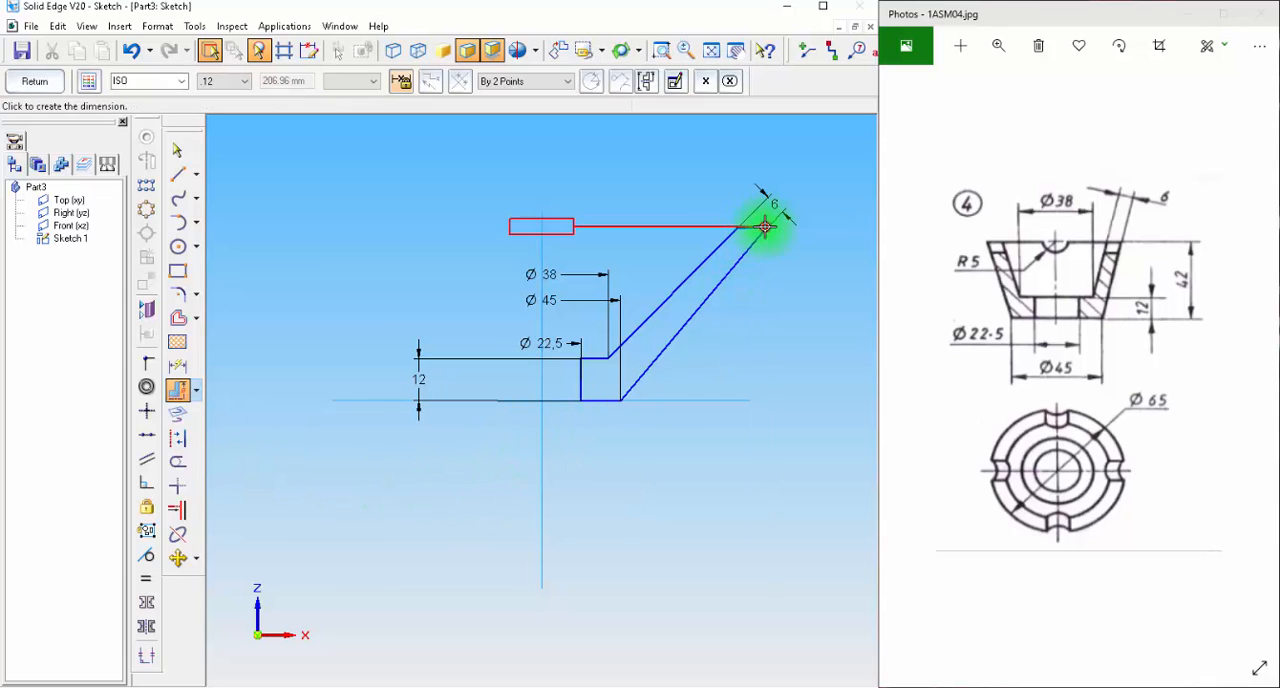
{"action": "left_click", "coordinate": [704, 150]}
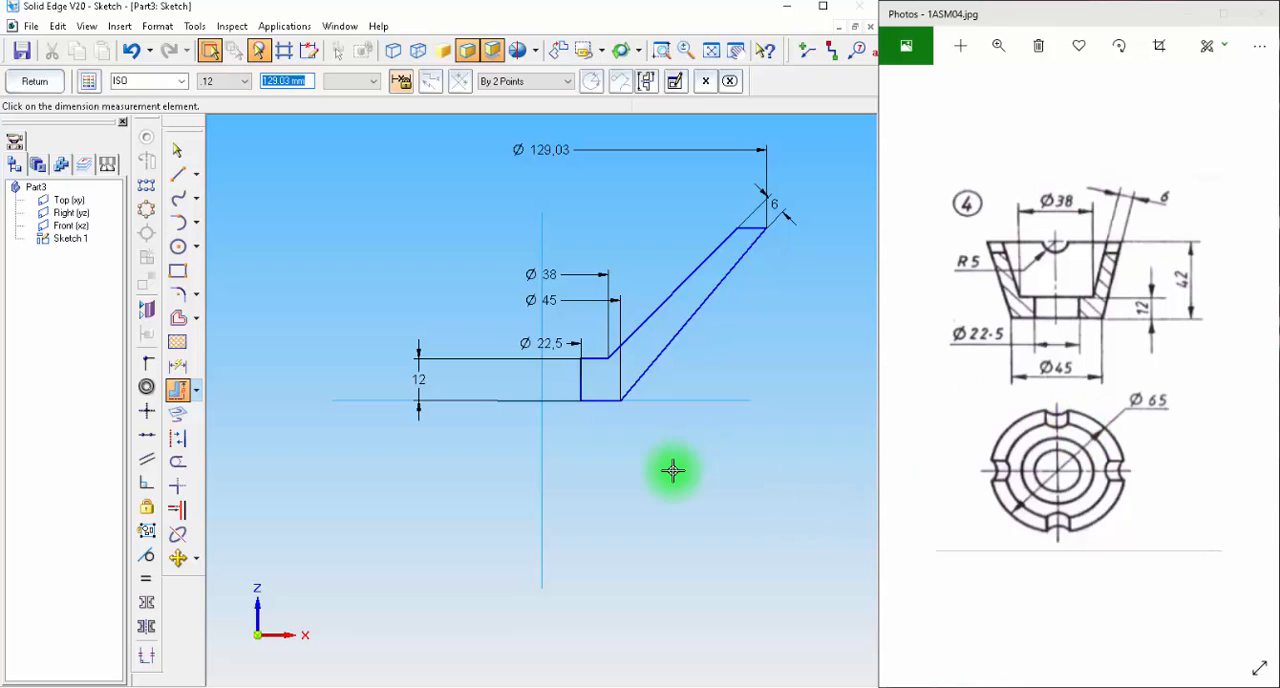
{"action": "type", "text": "65"}
{"action": "key", "text": "Return"}
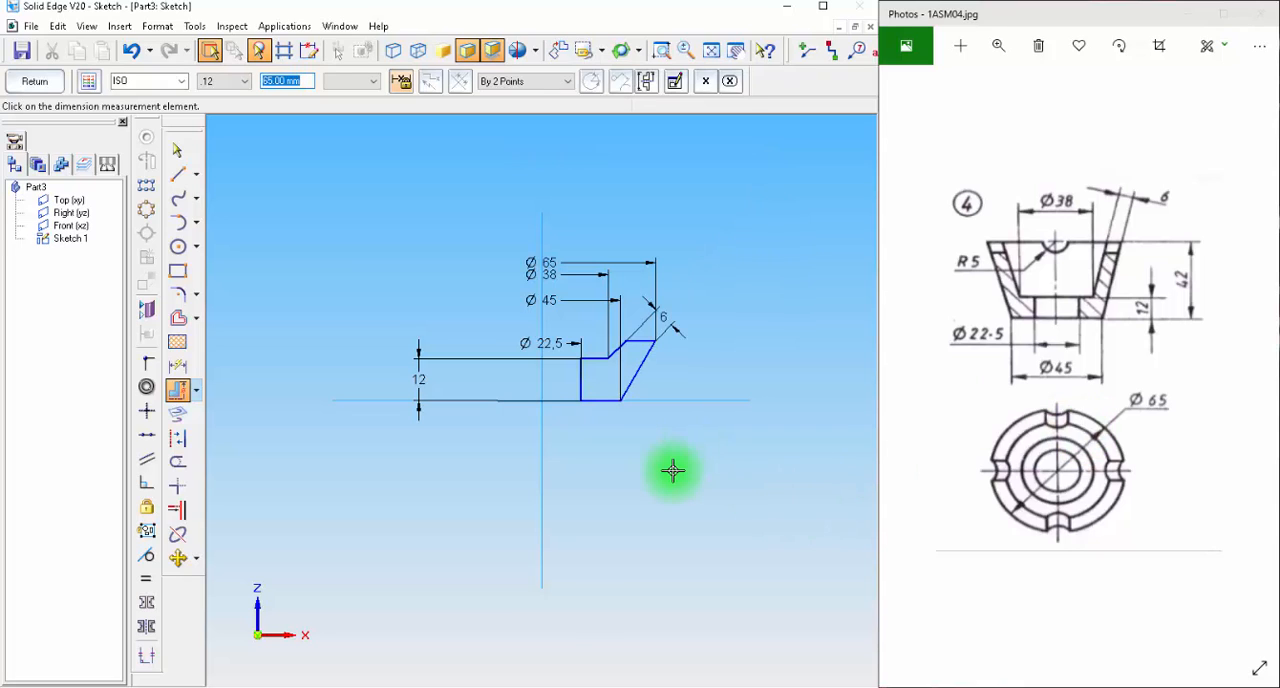
Dimension the profile's overall height from the horizontal axis to the rim line and set it to 42 mm.
{"action": "left_click", "coordinate": [178, 370]}
{"action": "left_click", "coordinate": [666, 401]}
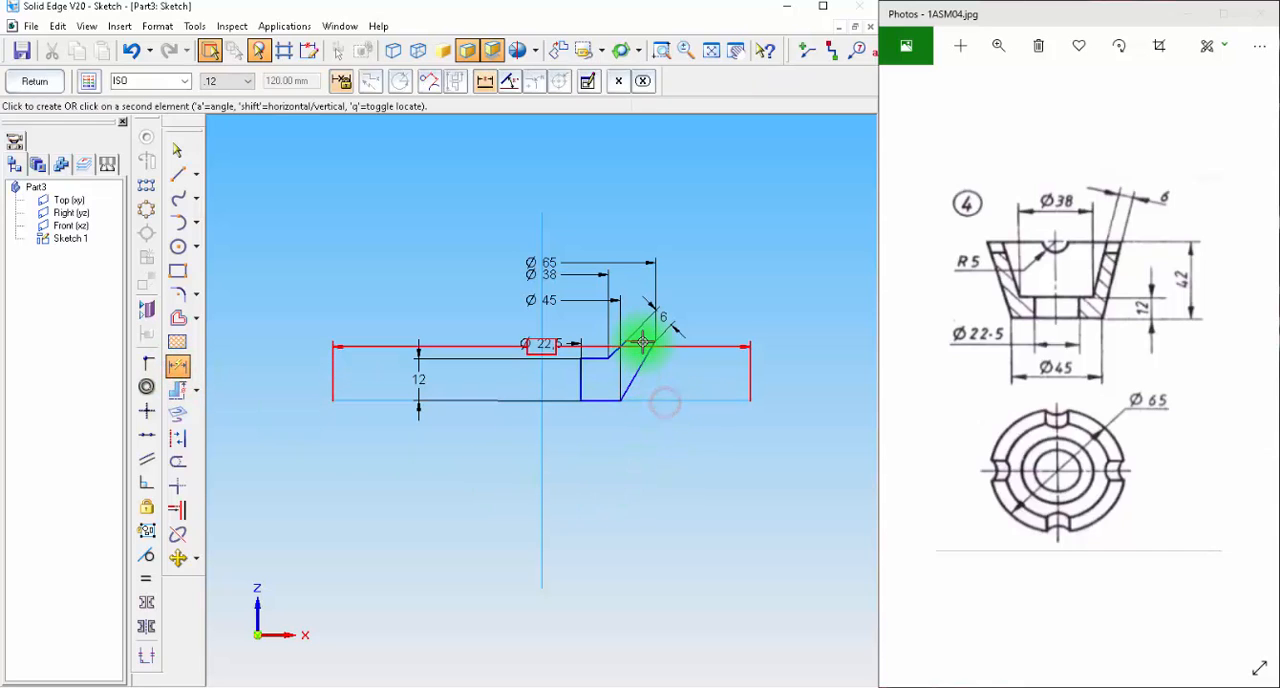
{"action": "left_click", "coordinate": [643, 343]}
{"action": "left_click", "coordinate": [768, 358]}
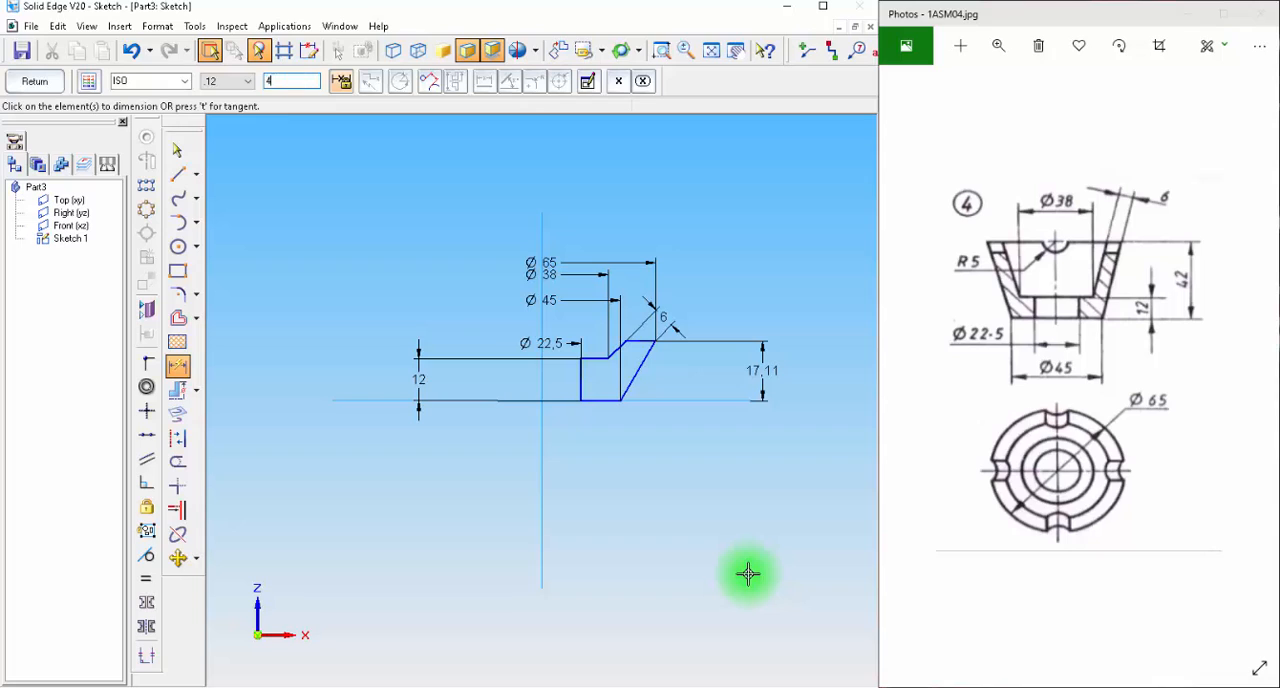
{"action": "type", "text": "42"}
{"action": "key", "text": "Return"}
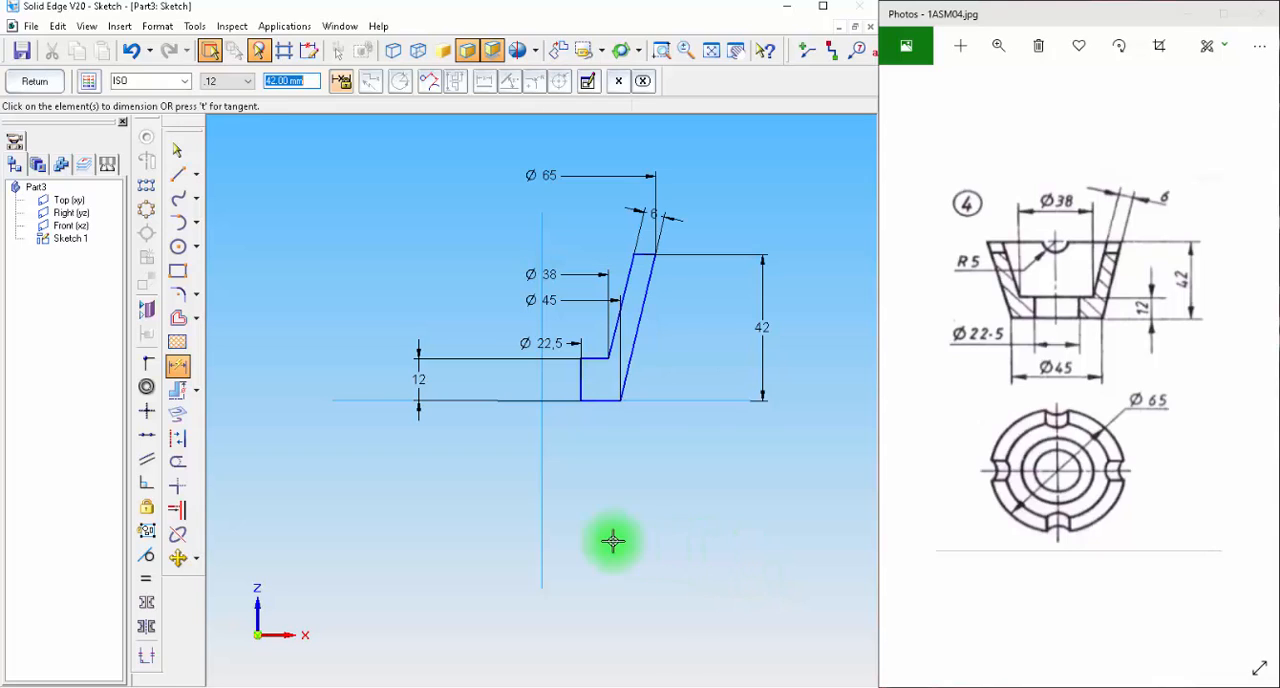
Draw a vertical line along the vertical axis as the revolution axis and exit the sketch.
{"action": "left_click", "coordinate": [178, 176]}
{"action": "left_click", "coordinate": [541, 228]}
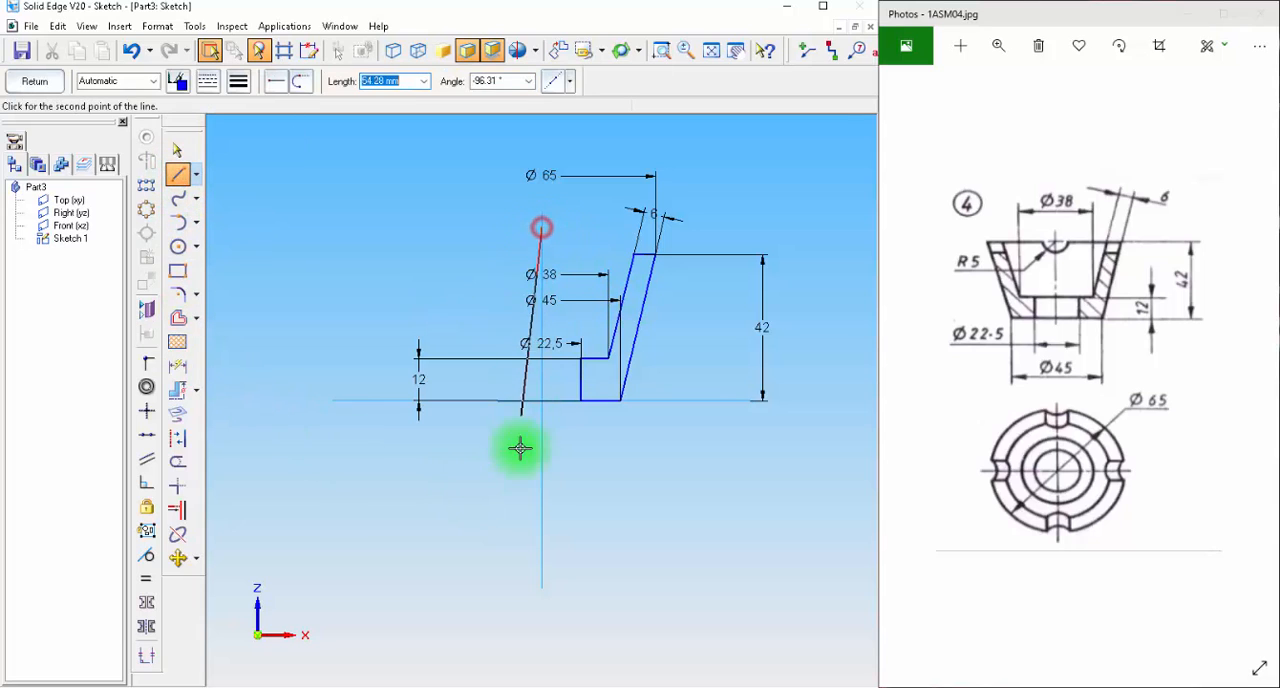
{"action": "left_click", "coordinate": [37, 80]}
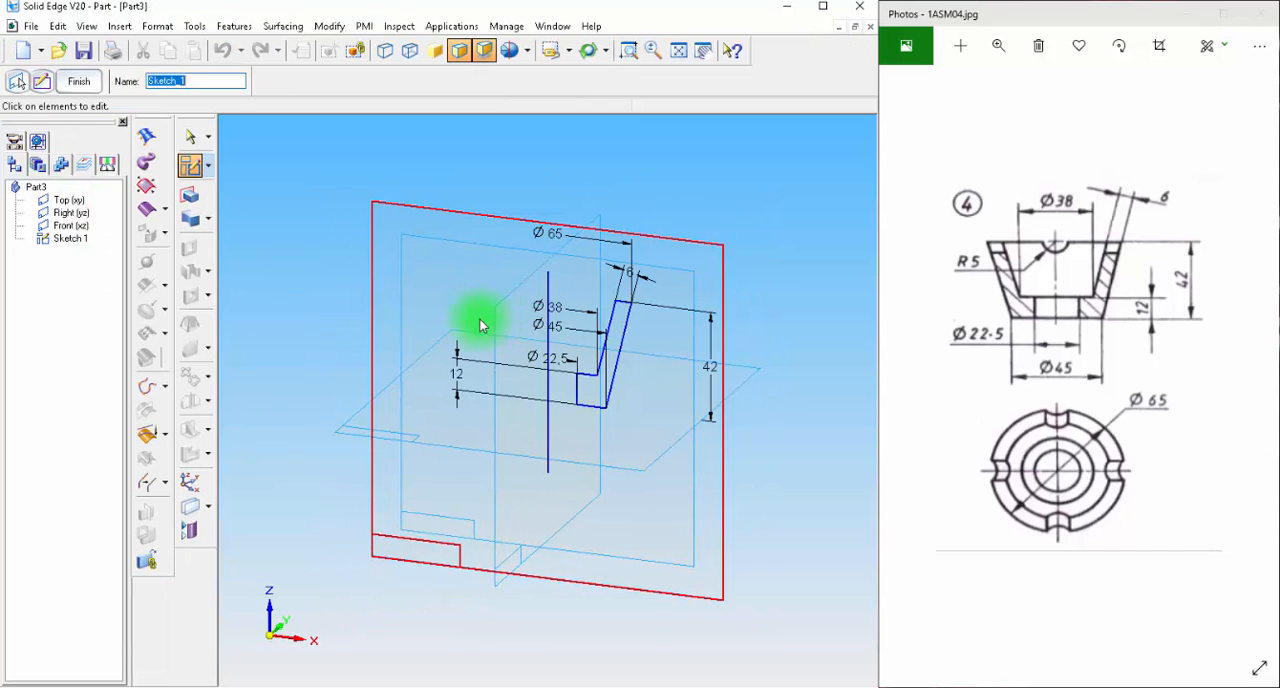
Create a 360° revolved protrusion from the closed half-section, using the sketched vertical line as its axis.
{"action": "left_click", "coordinate": [208, 228]}
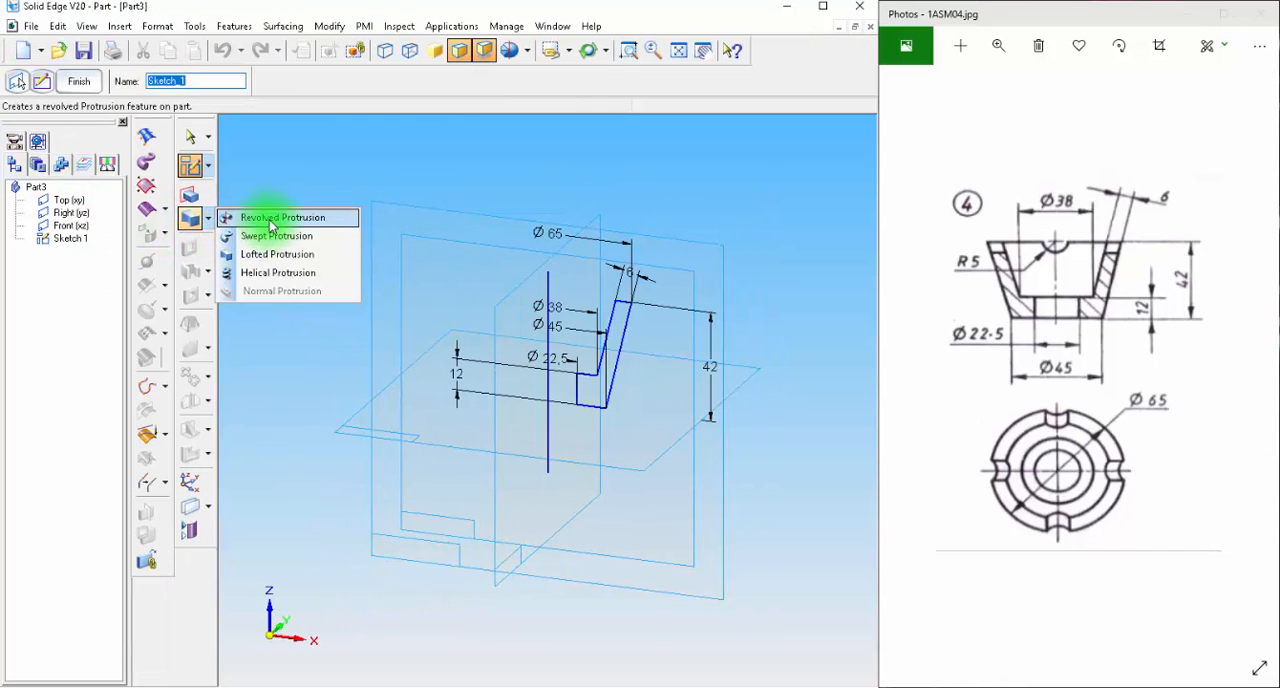
{"action": "left_click", "coordinate": [270, 219]}
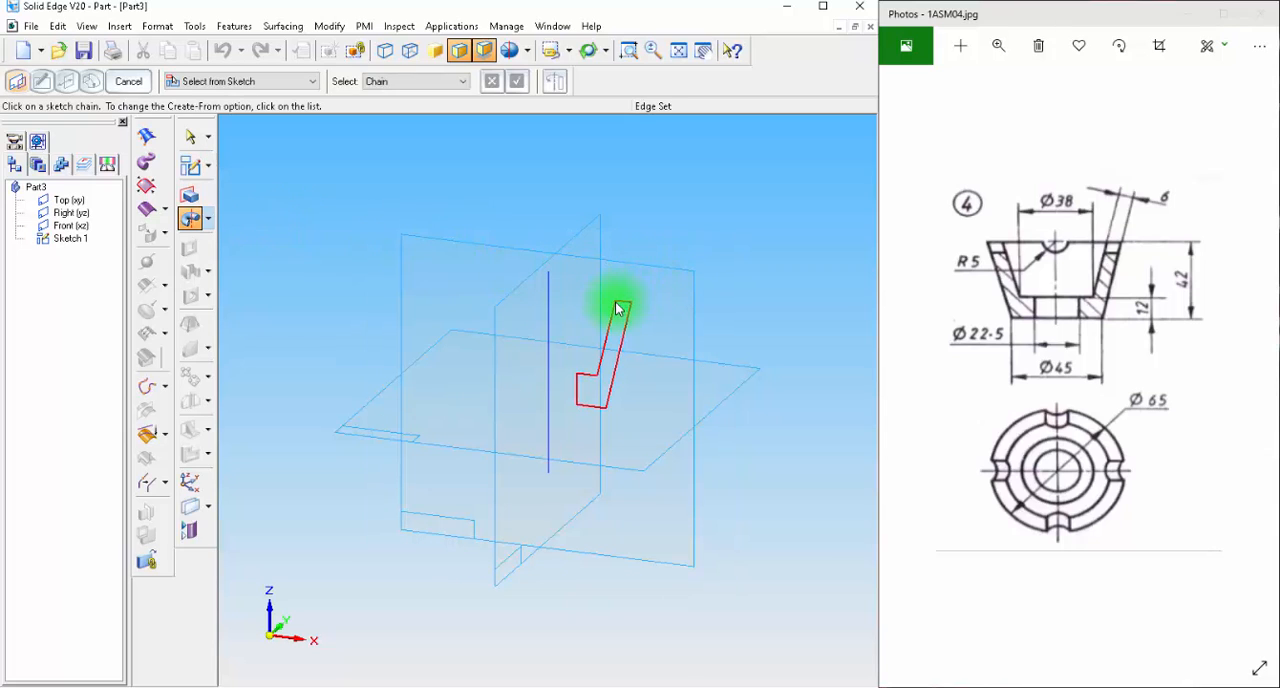
{"action": "left_click", "coordinate": [517, 81]}
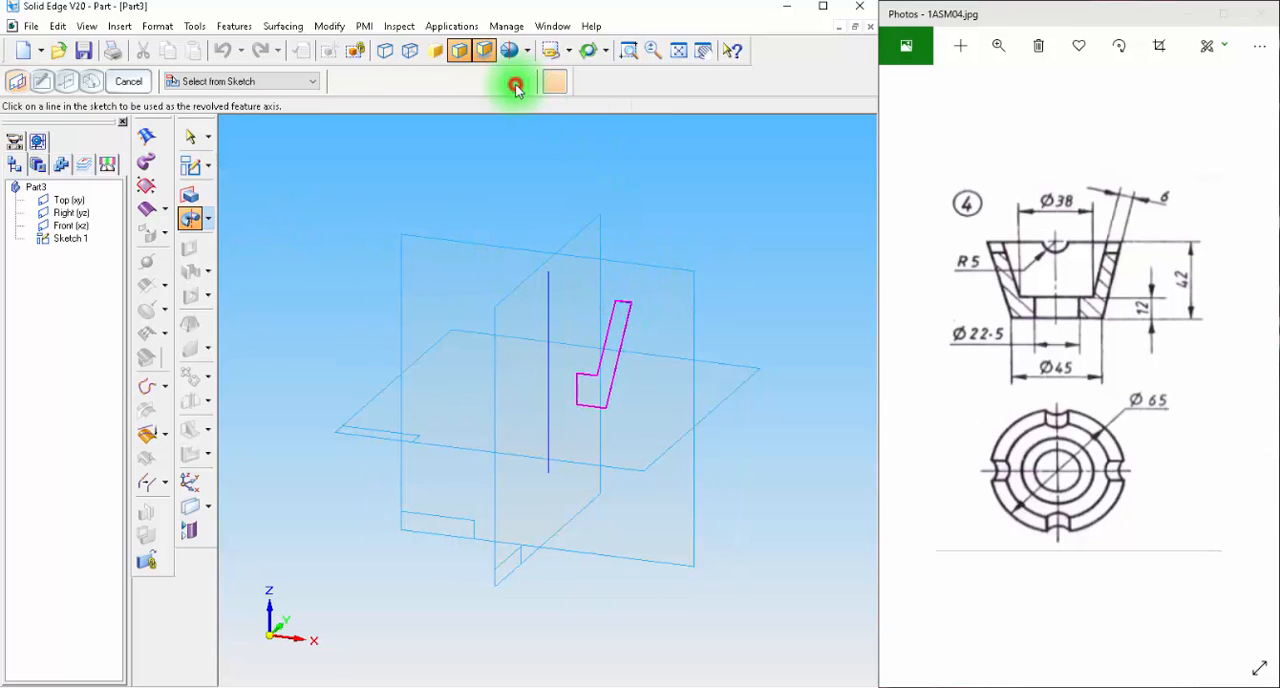
{"action": "left_click", "coordinate": [548, 308]}
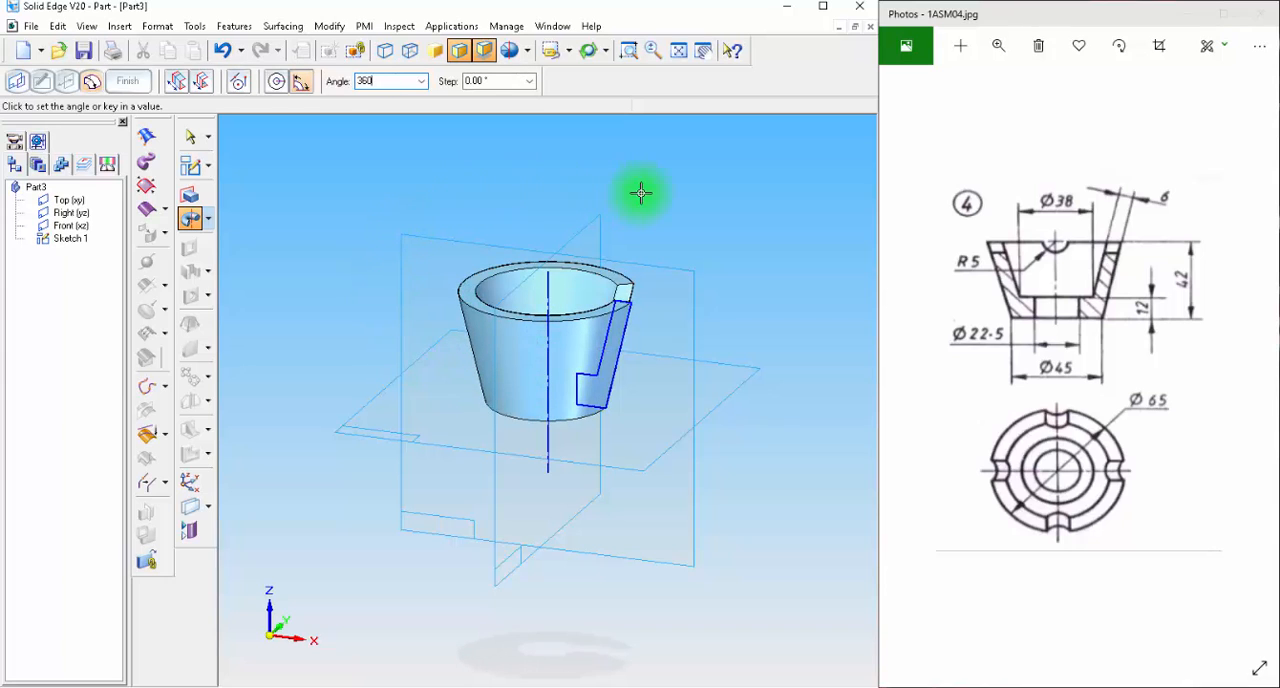
{"action": "left_click", "coordinate": [729, 197]}
{"action": "left_click", "coordinate": [125, 82]}
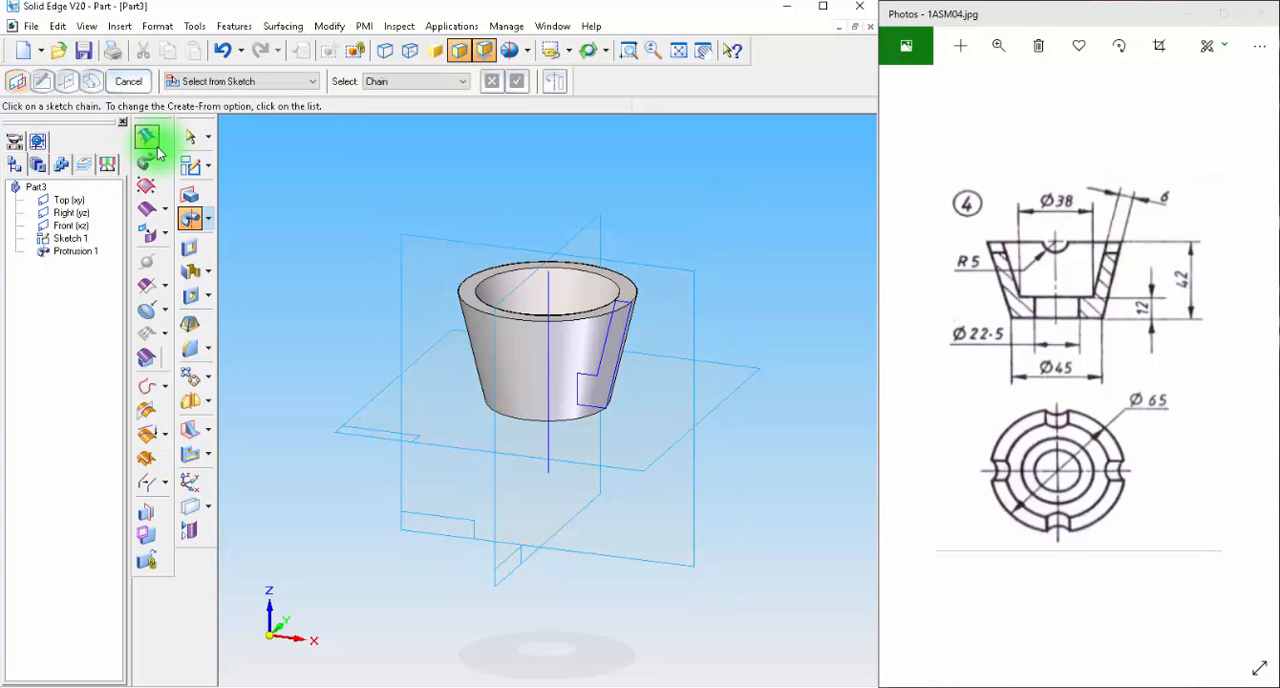
Sketch a 5 mm radius circle on the Front (xz) plane, centred where the vertical axis meets the rim line, and exit the sketch.
{"action": "left_click", "coordinate": [190, 165]}
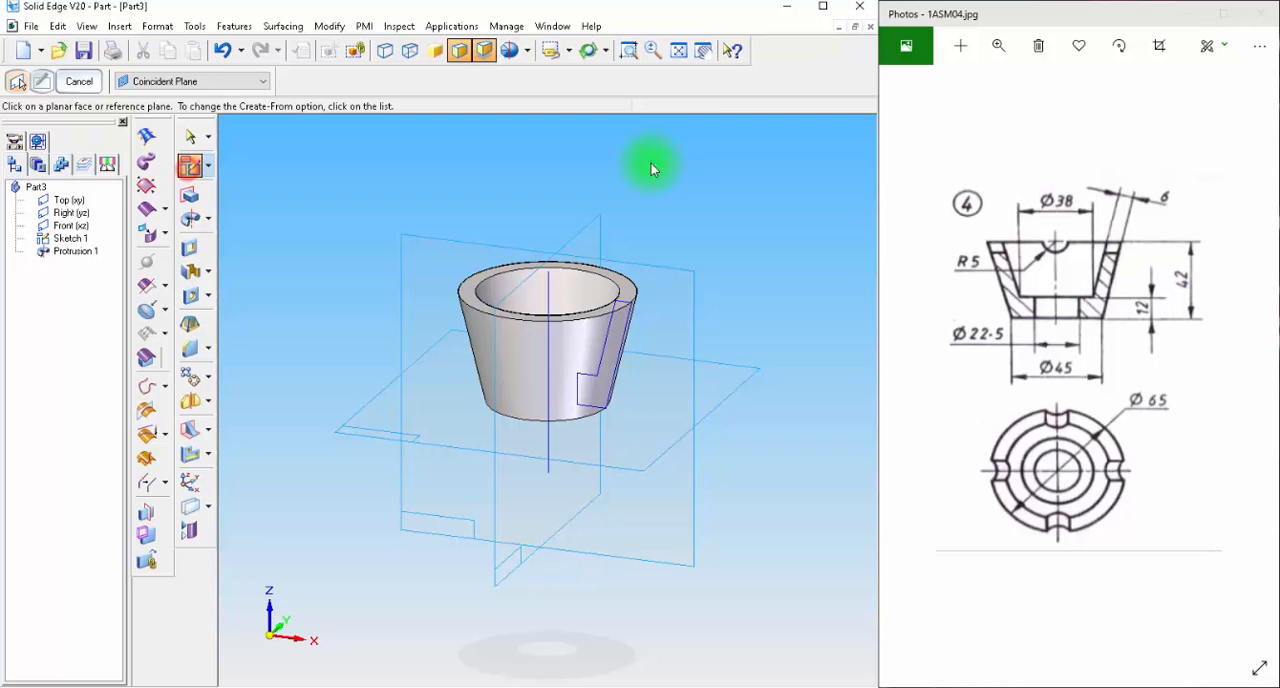
{"action": "left_click", "coordinate": [675, 284]}
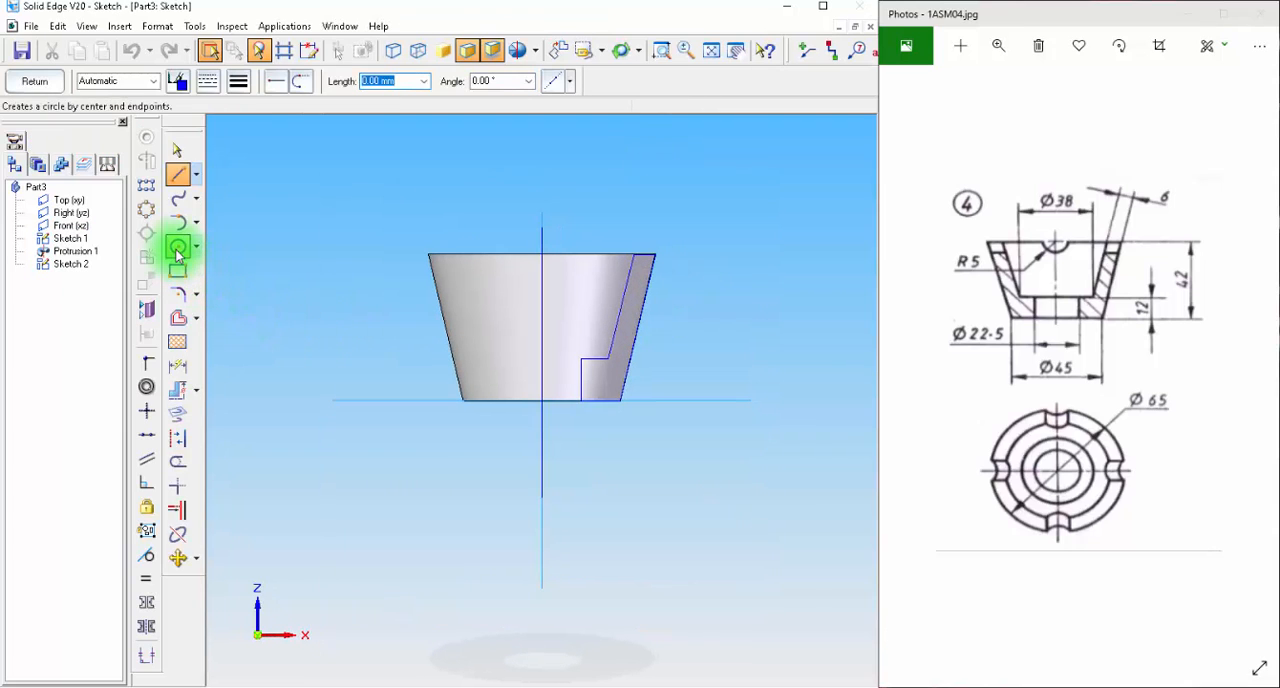
{"action": "left_click", "coordinate": [178, 246]}
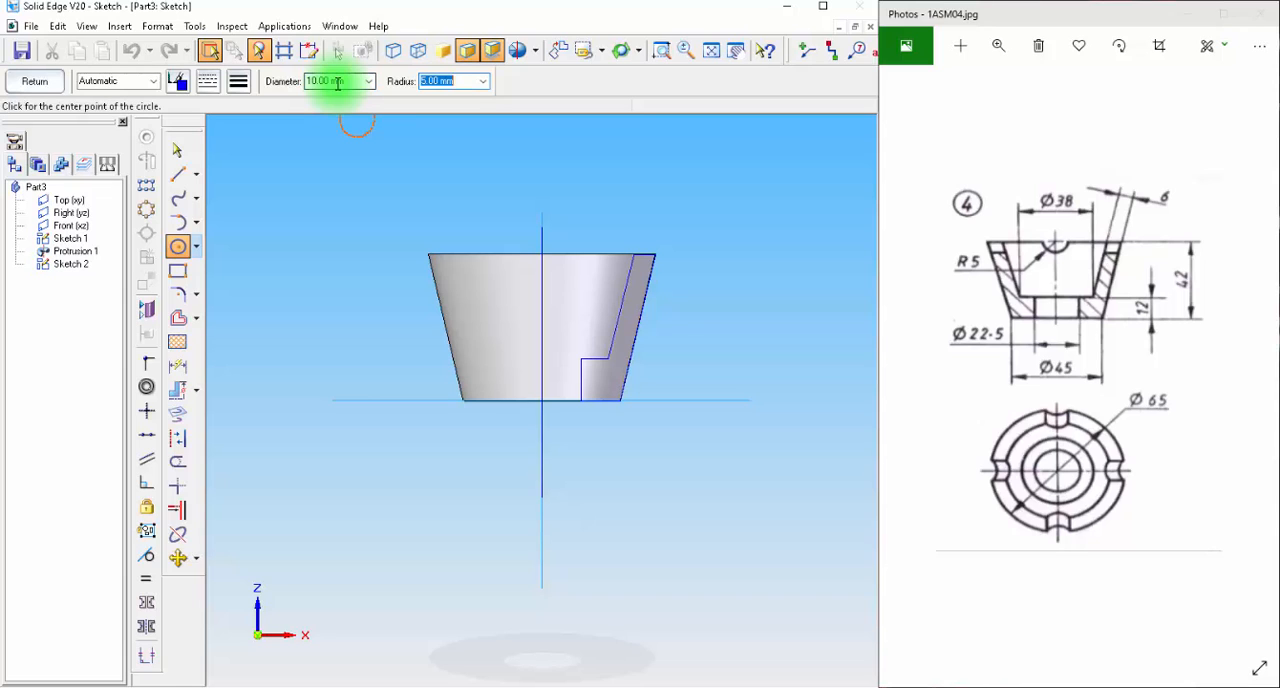
{"action": "left_click", "coordinate": [541, 256]}
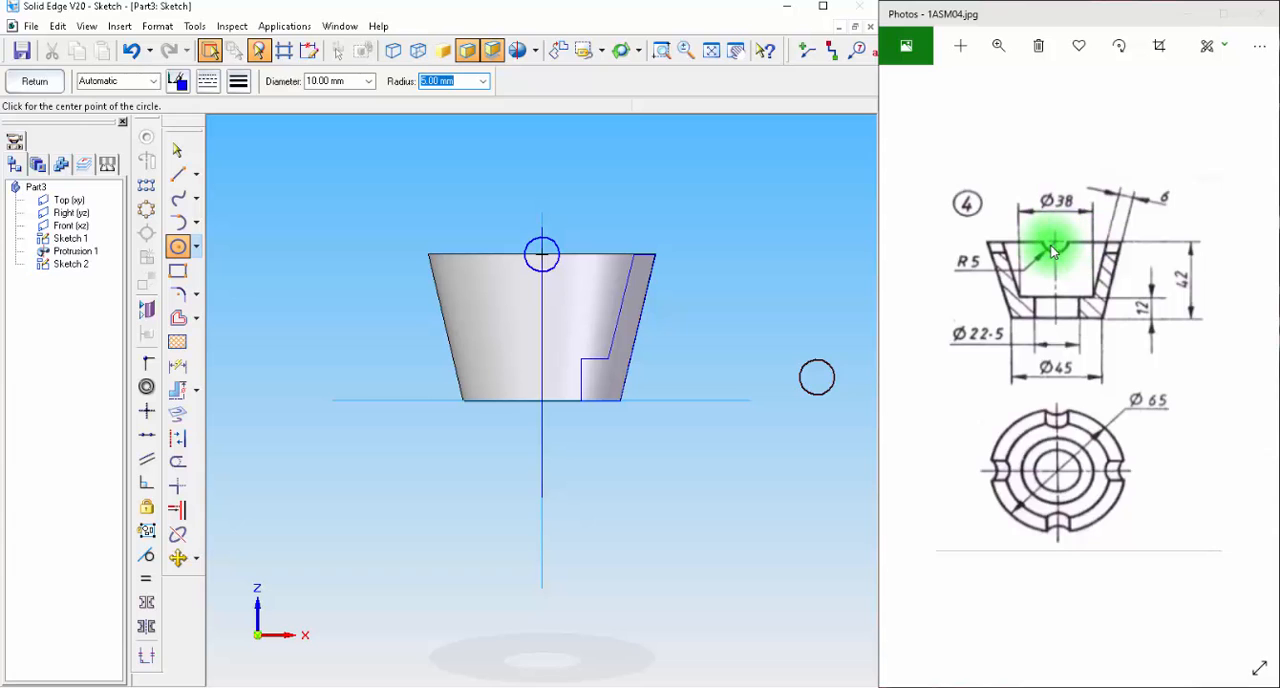
{"action": "left_click", "coordinate": [34, 81]}
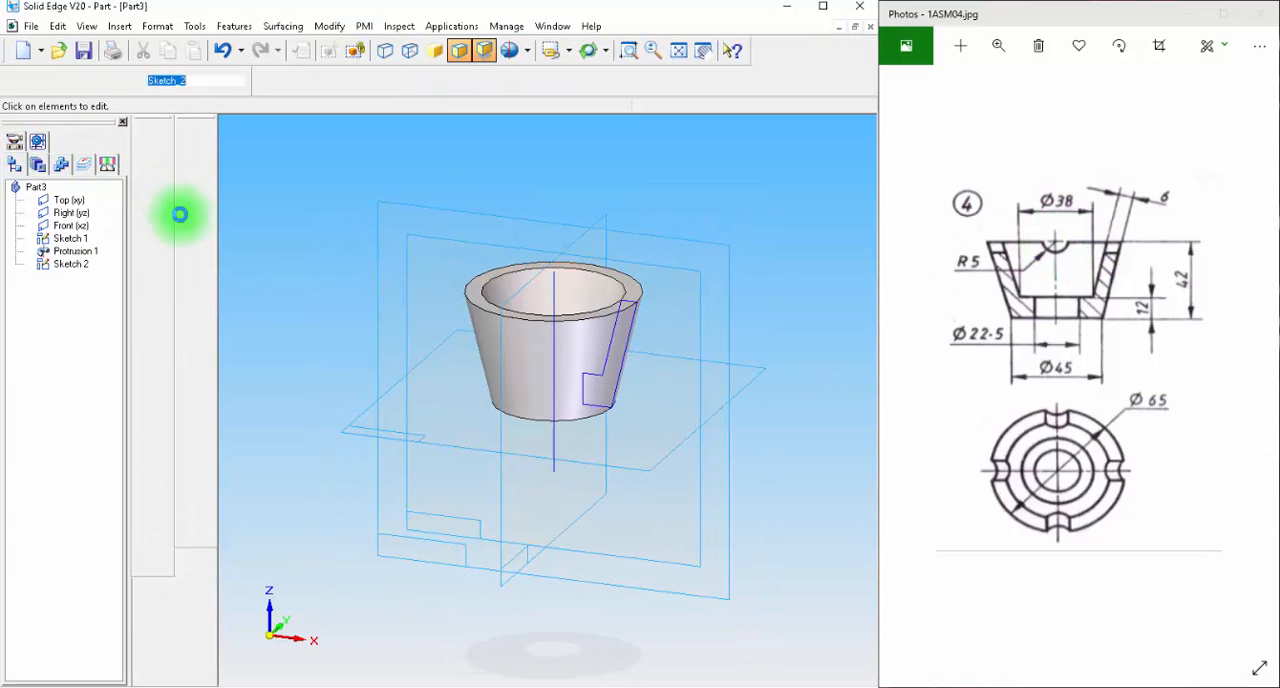
Cut the sketched circle symmetrically through both sides of the cup's rim with a total extent of about 161 mm.
{"action": "left_click", "coordinate": [190, 247]}
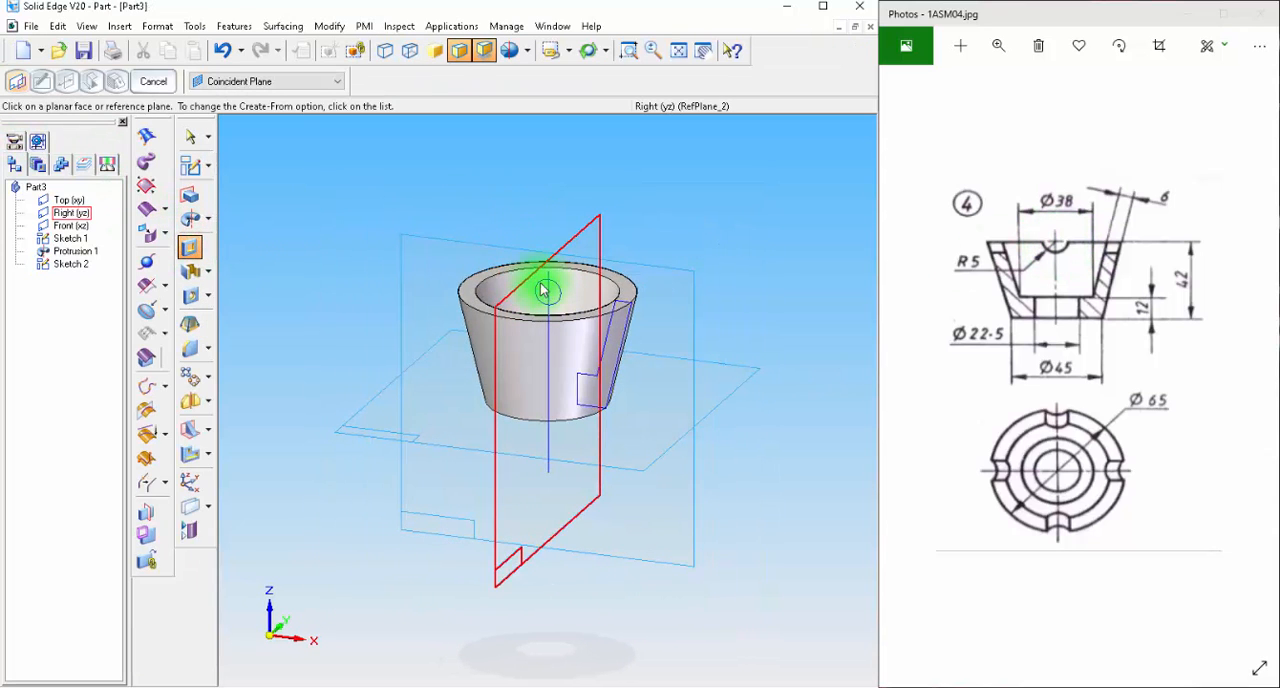
{"action": "left_click", "coordinate": [229, 82]}
{"action": "left_click", "coordinate": [228, 92]}
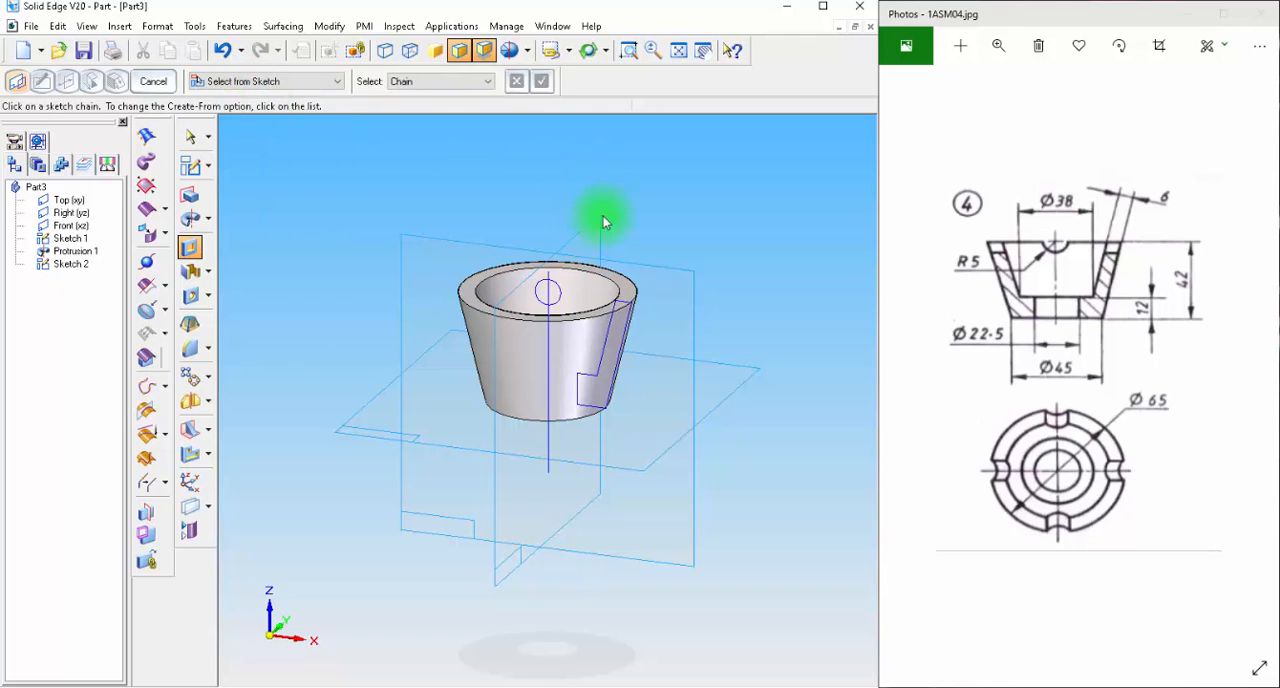
{"action": "left_click", "coordinate": [541, 291]}
{"action": "left_click", "coordinate": [541, 81]}
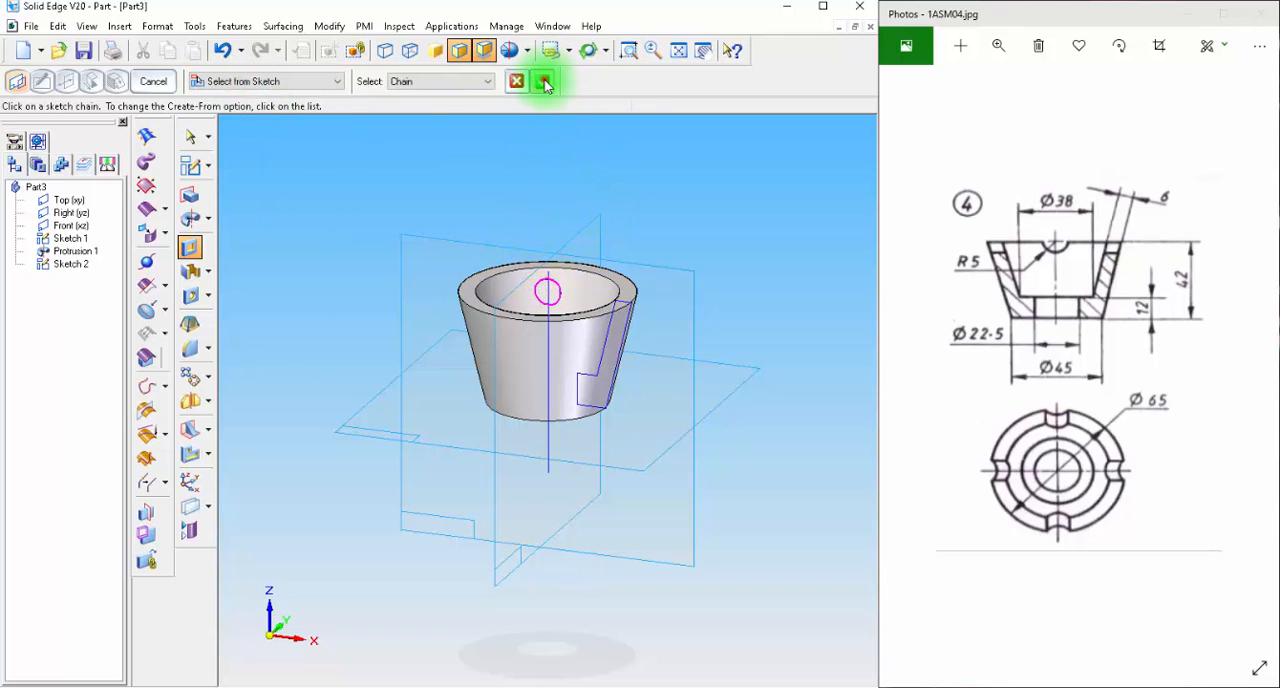
{"action": "left_click", "coordinate": [228, 80]}
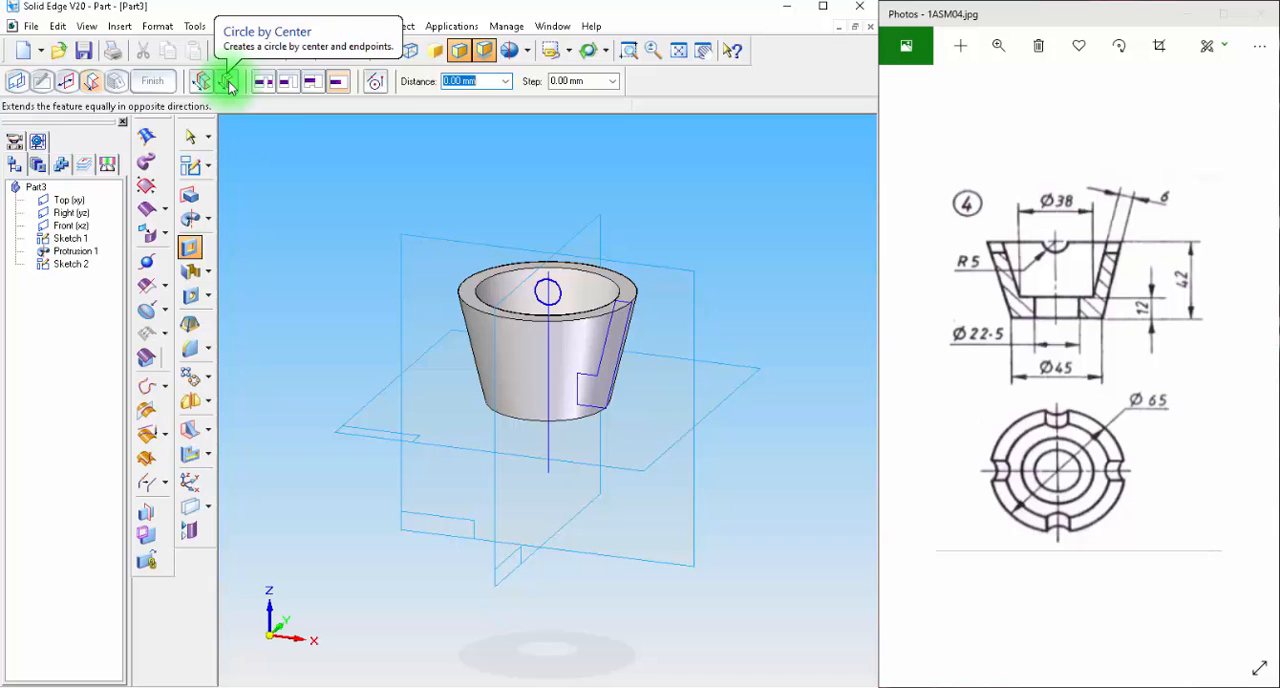
{"action": "left_click", "coordinate": [344, 237]}
{"action": "left_click", "coordinate": [150, 81]}
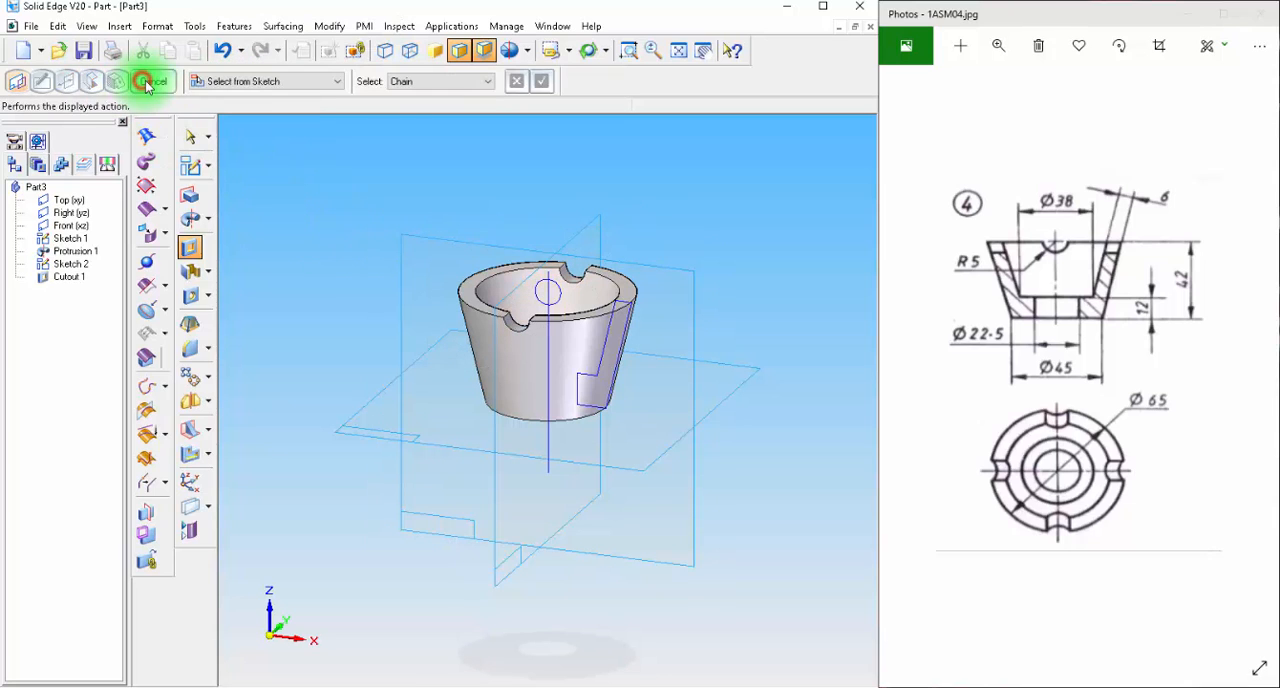
Create an angled reference plane at 45° to the Right (yz) plane, through its intersection with the Front (xz) plane.
{"action": "middle_click_drag", "start_coordinate": [298, 145], "coordinate": [306, 183]}
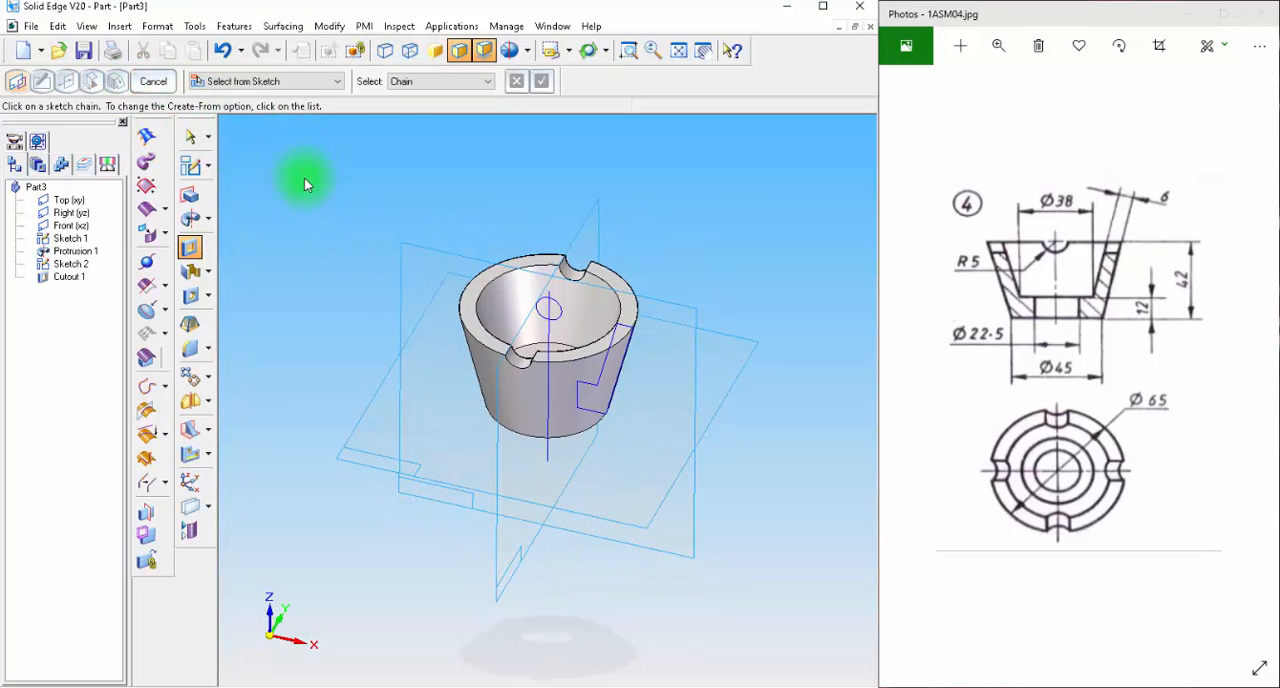
{"action": "left_click", "coordinate": [604, 416]}
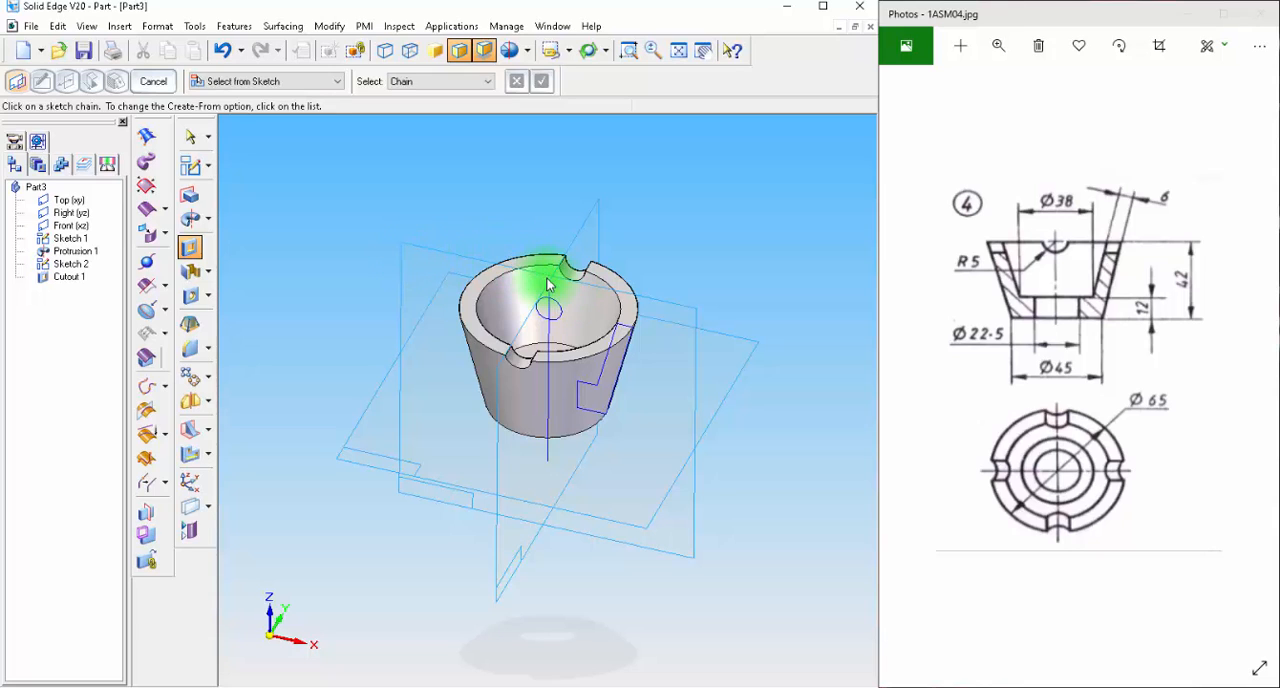
{"action": "left_click", "coordinate": [209, 508]}
{"action": "left_click", "coordinate": [262, 542]}
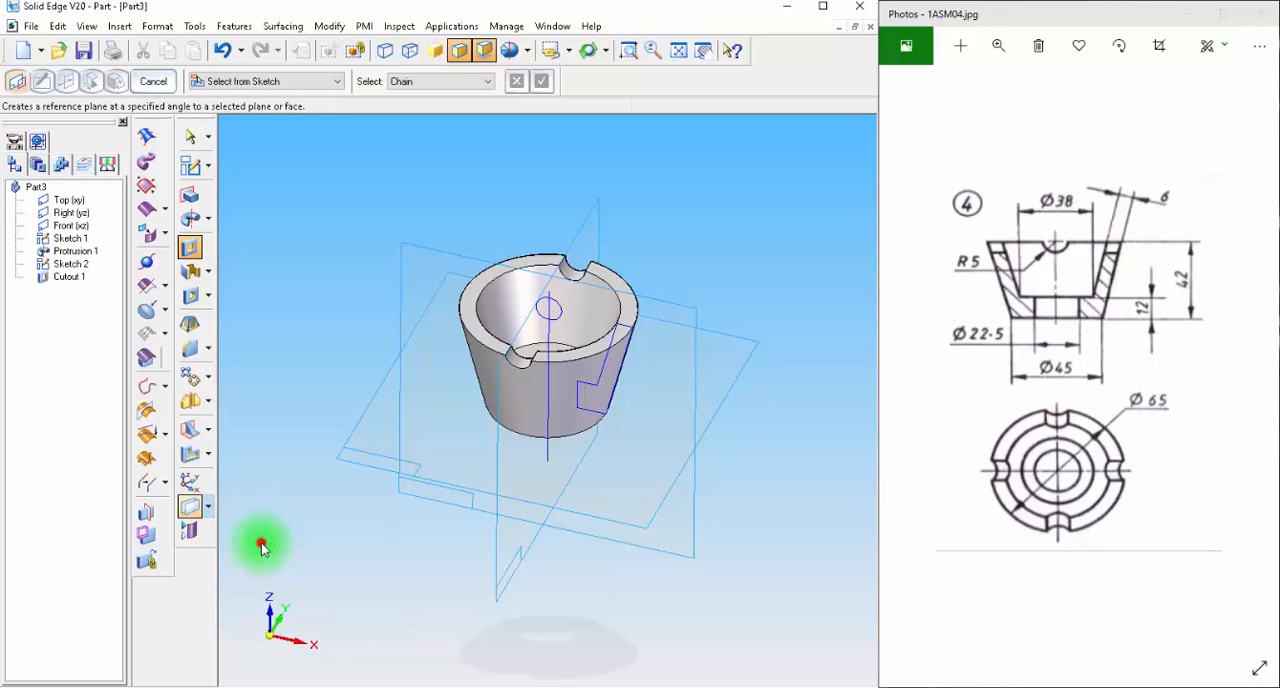
{"action": "left_click", "coordinate": [597, 207]}
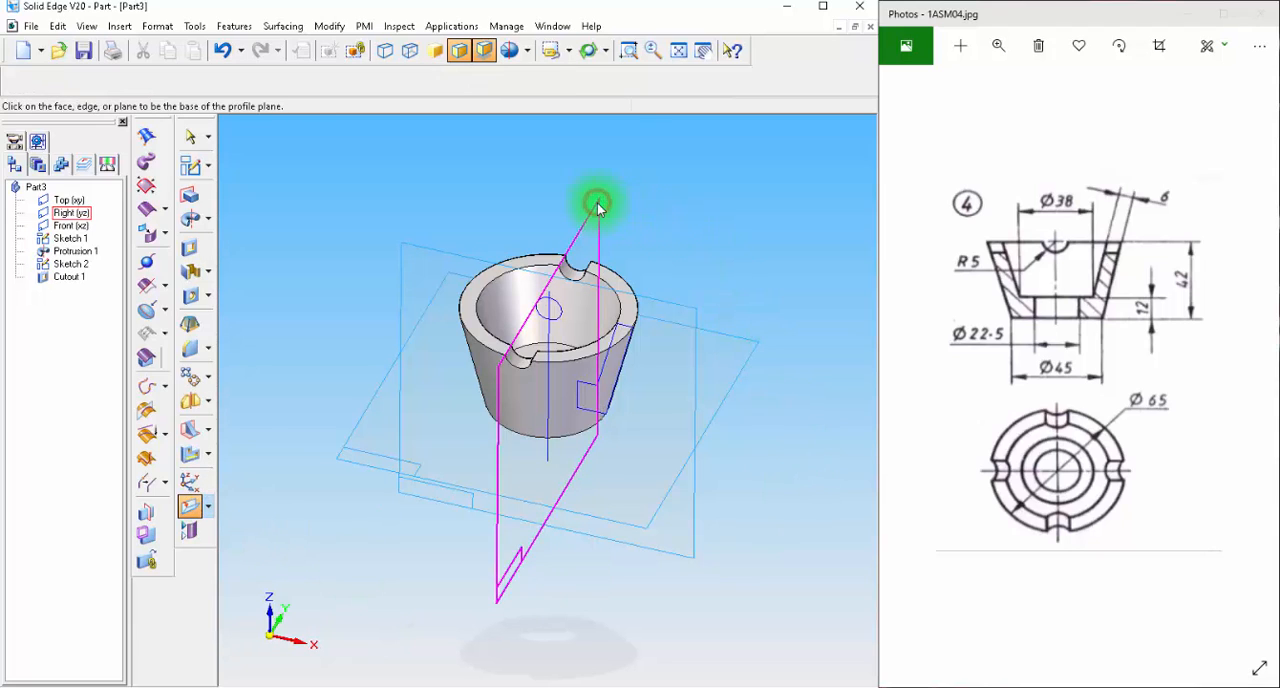
{"action": "left_click", "coordinate": [688, 314]}
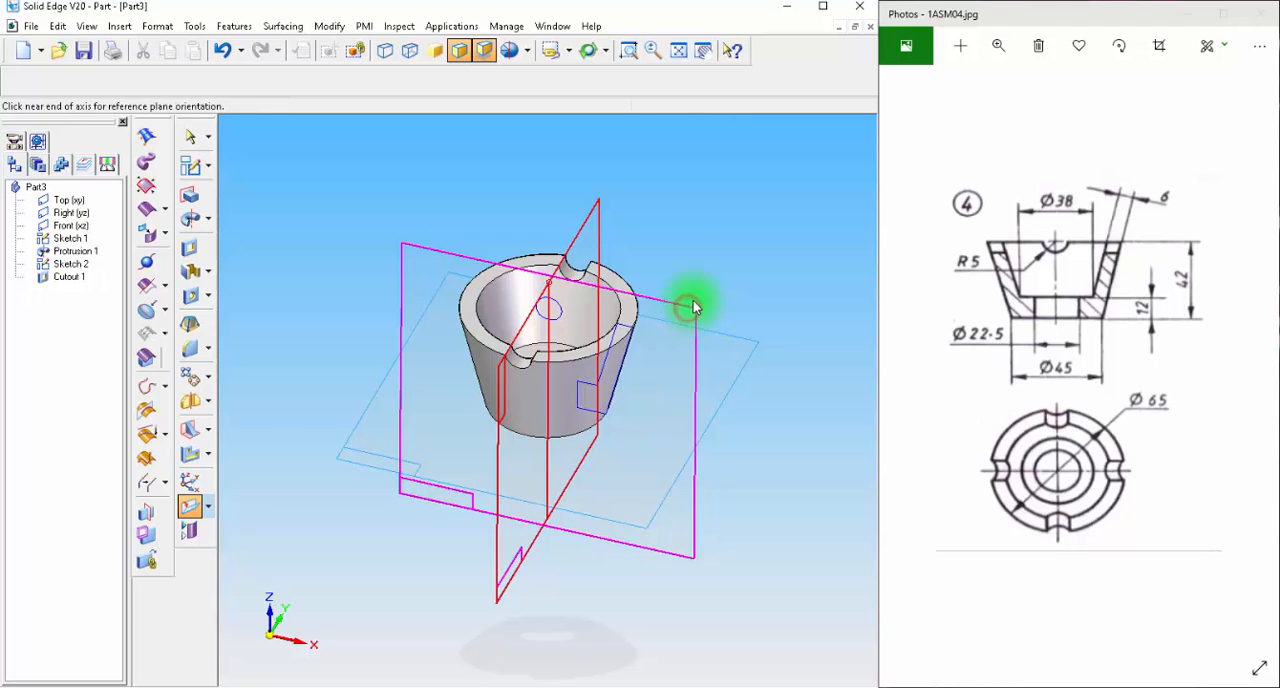
{"action": "left_click", "coordinate": [597, 208]}
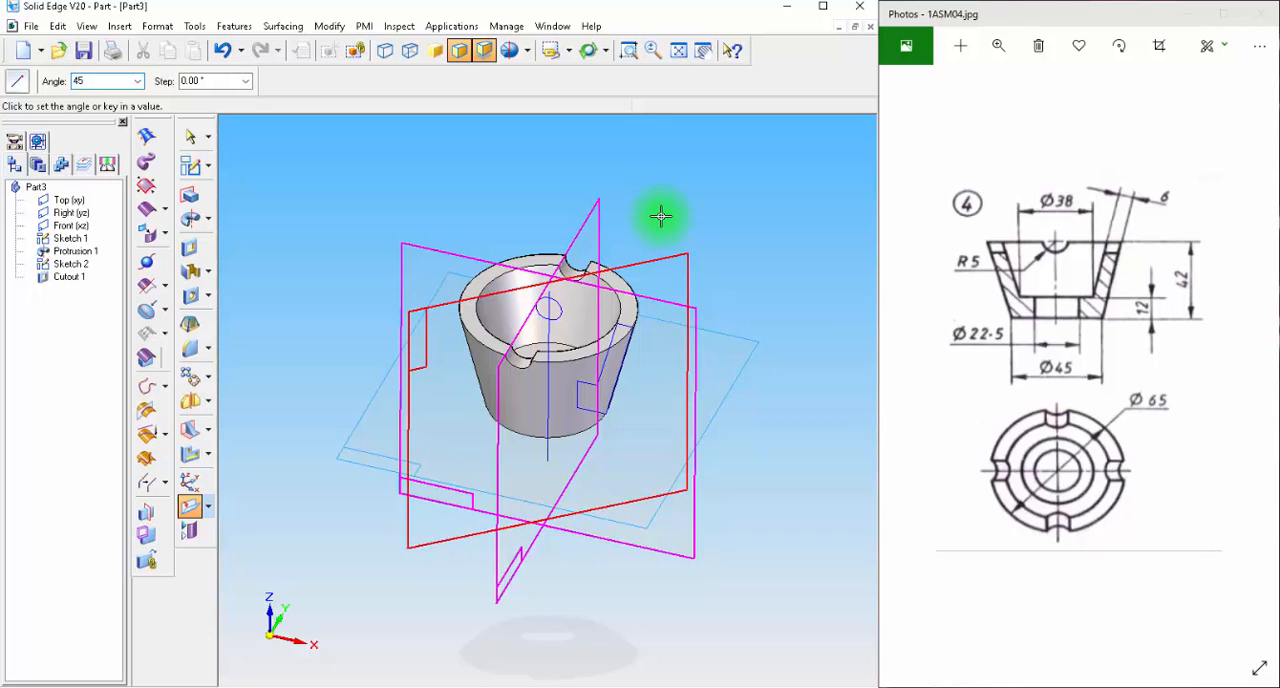
{"action": "left_click", "coordinate": [690, 190]}
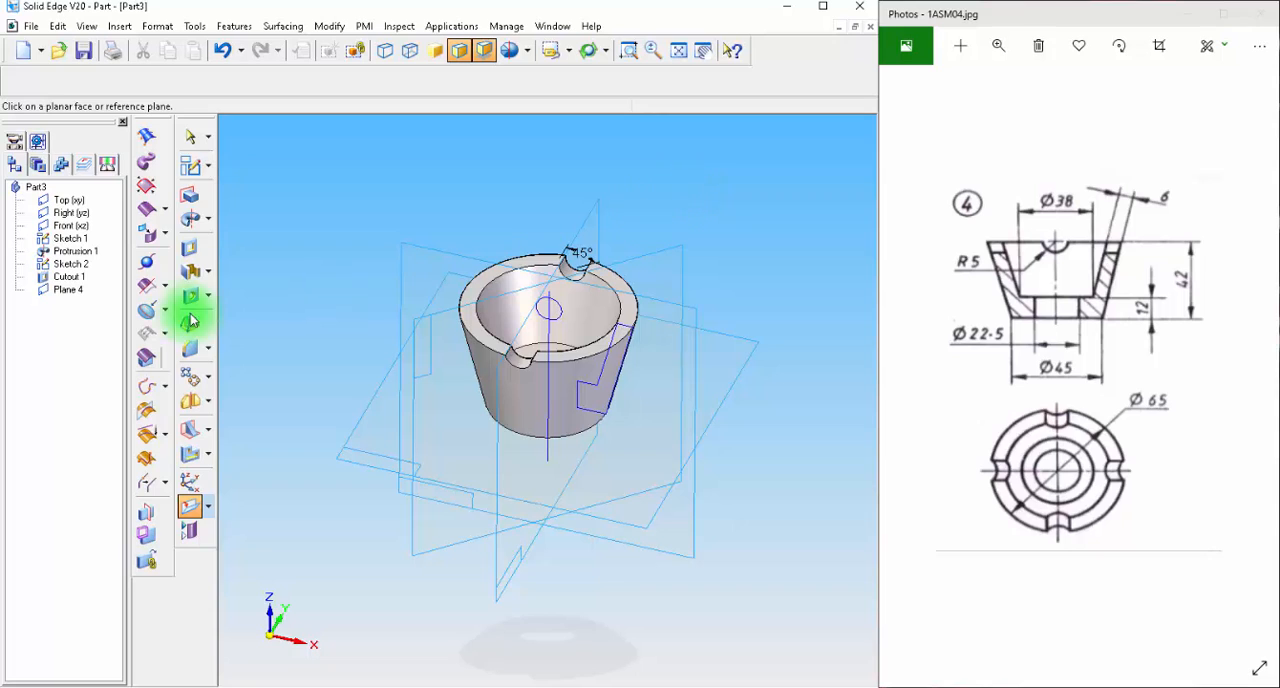
Mirror the rim notch cutout about the 45° reference plane using the Smart option.
{"action": "left_click", "coordinate": [191, 402]}
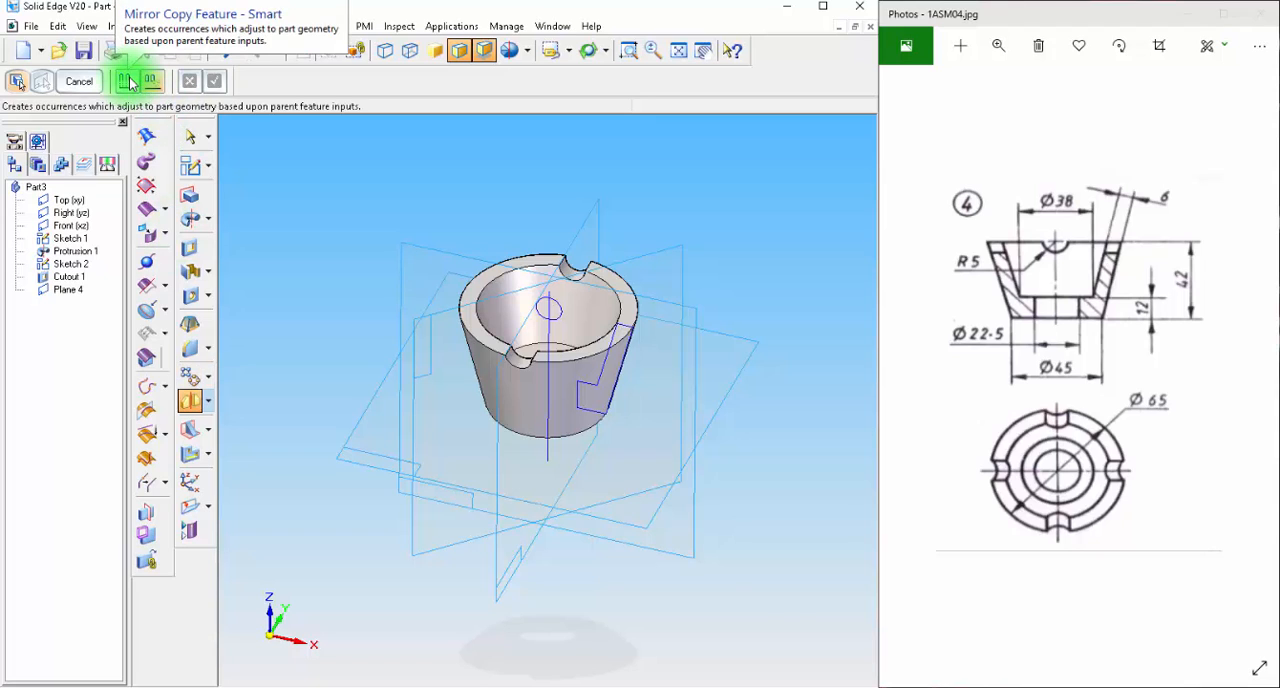
{"action": "left_click", "coordinate": [129, 82]}
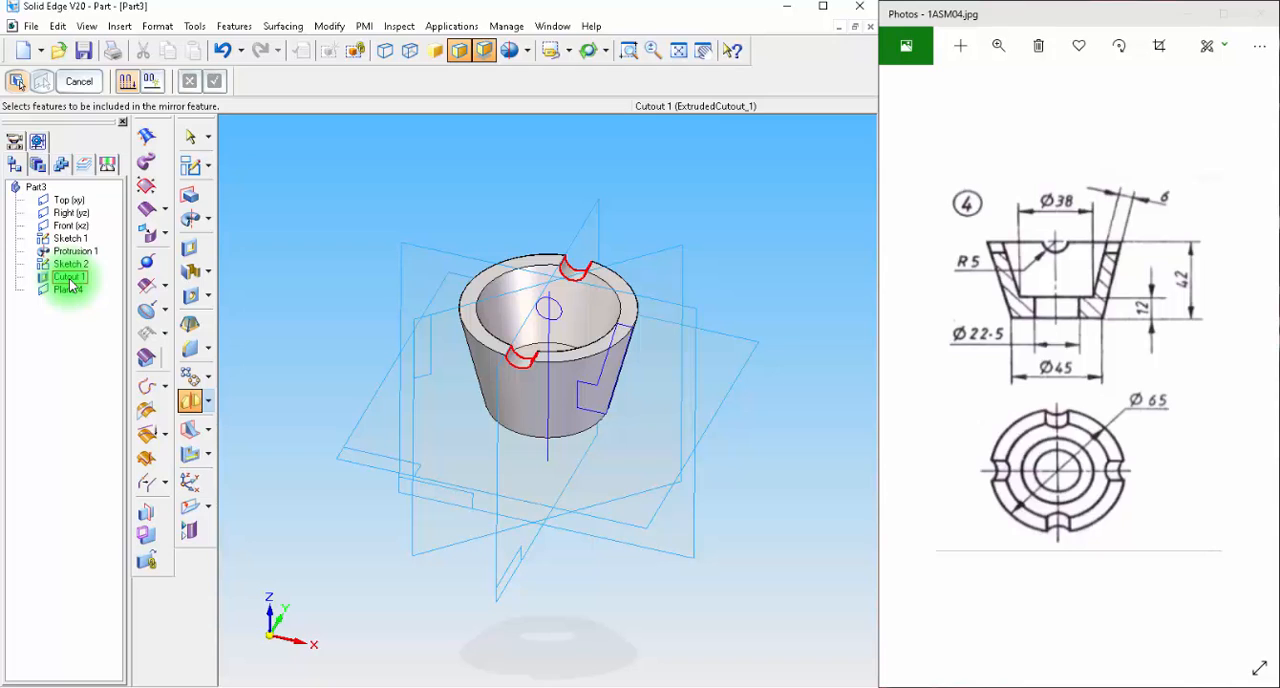
{"action": "left_click", "coordinate": [70, 278]}
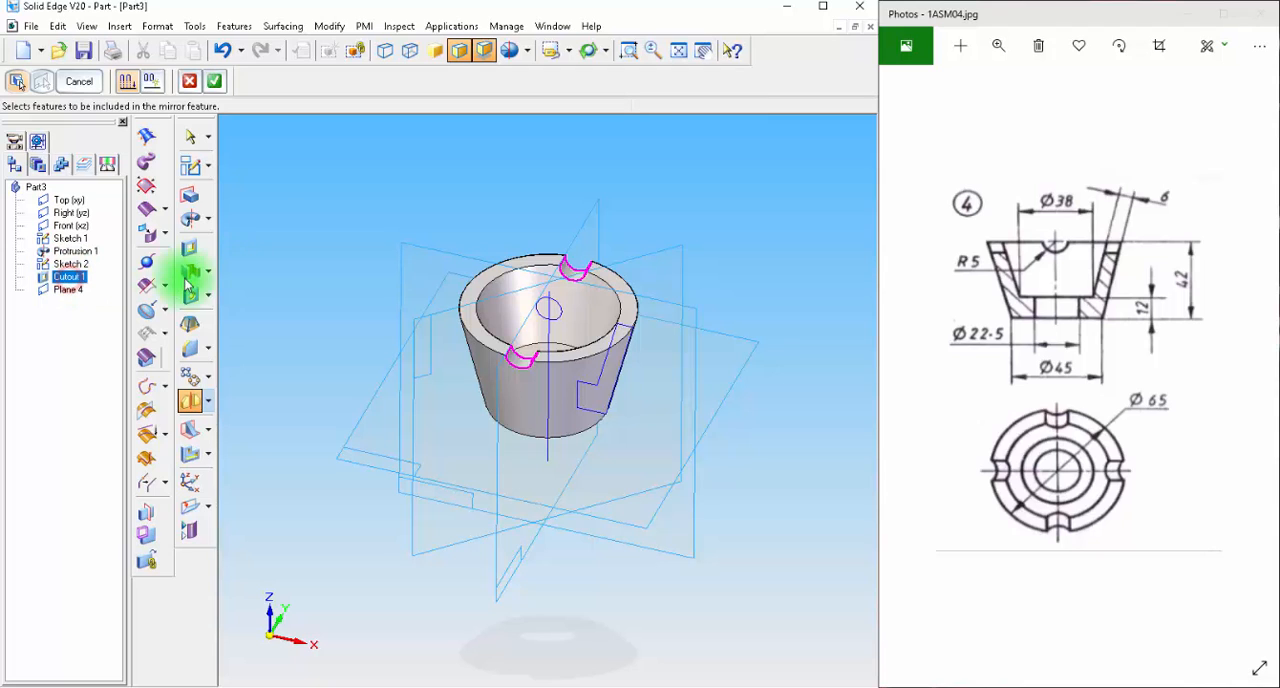
{"action": "left_click", "coordinate": [214, 81]}
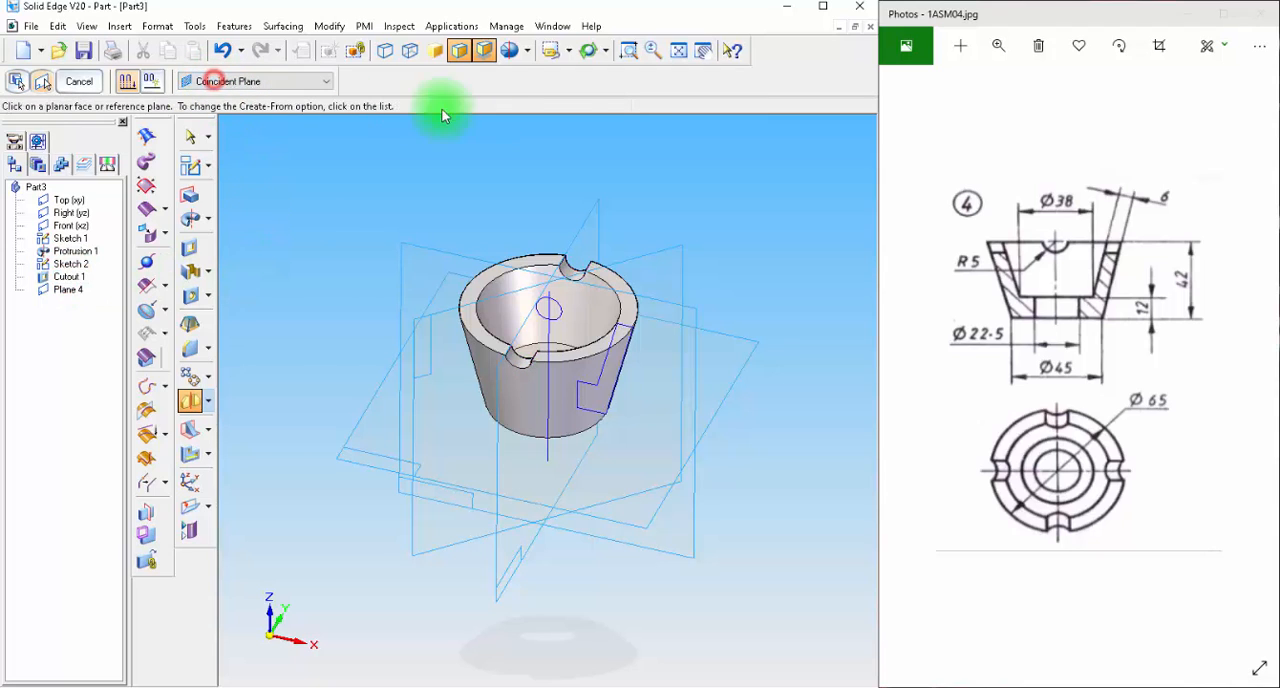
{"action": "left_click", "coordinate": [676, 258]}
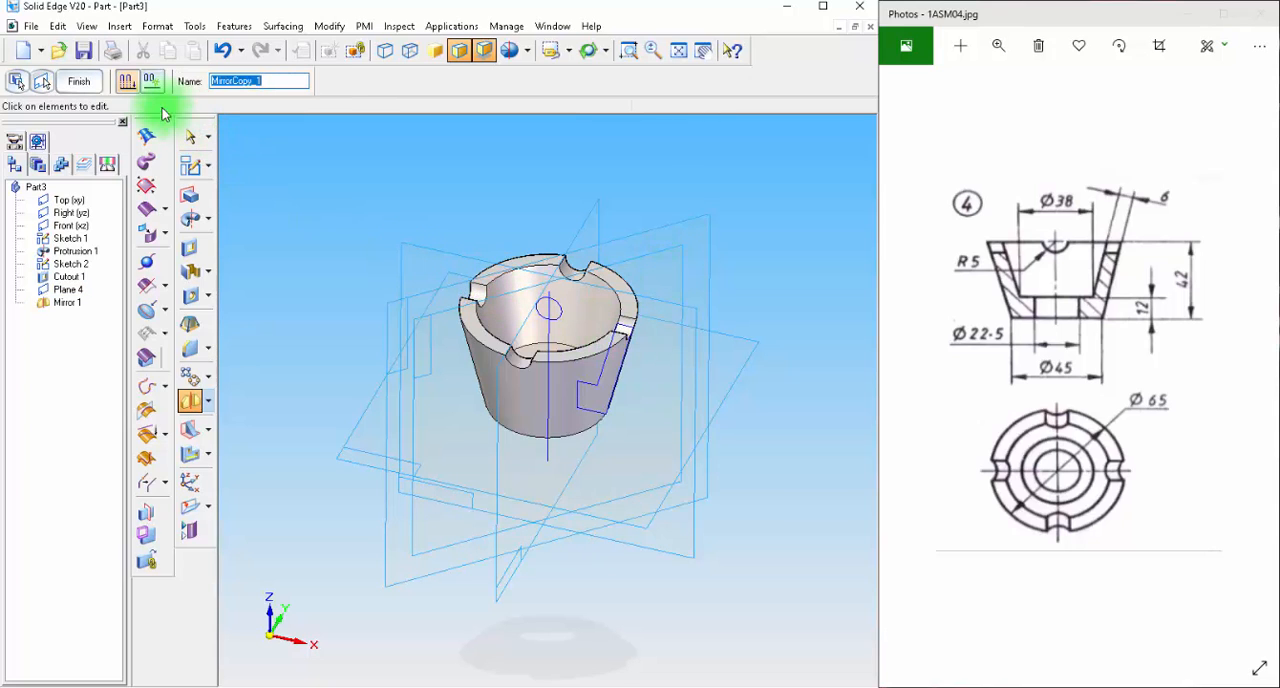
{"action": "left_click", "coordinate": [69, 86]}
{"action": "left_click", "coordinate": [187, 137]}
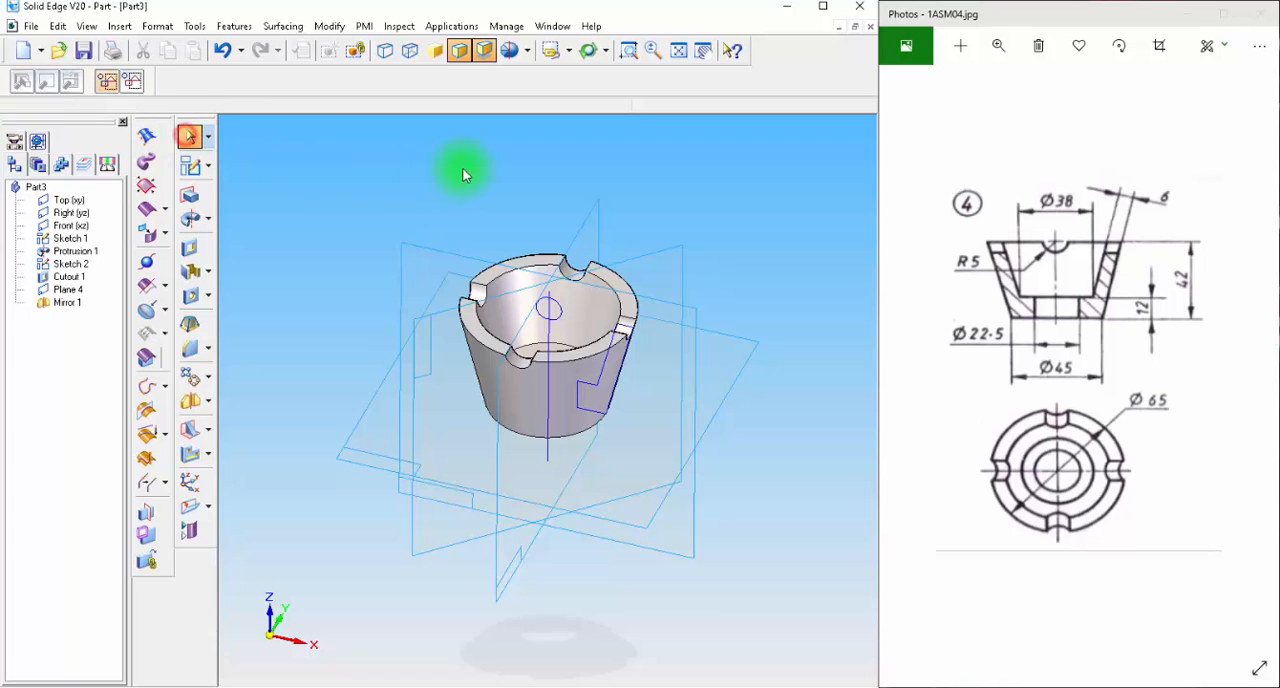
{"action": "middle_click_drag", "start_coordinate": [465, 171], "coordinate": [420, 163]}
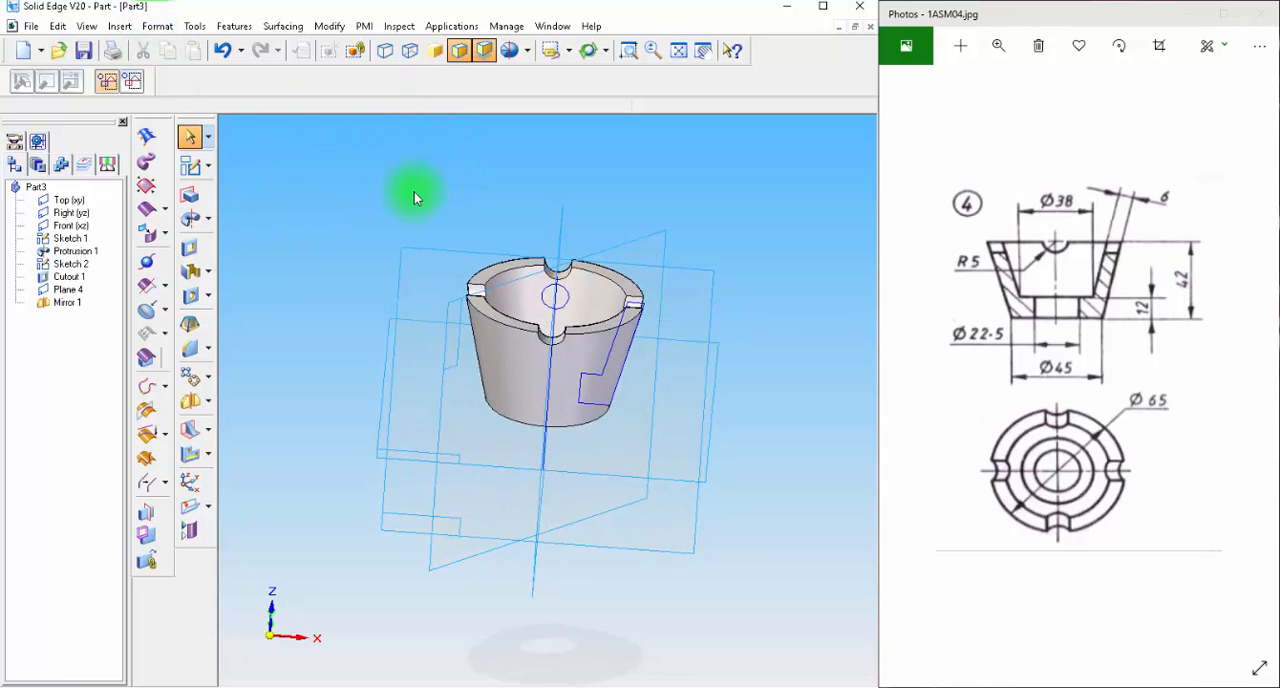
{"action": "left_click", "coordinate": [195, 24]}
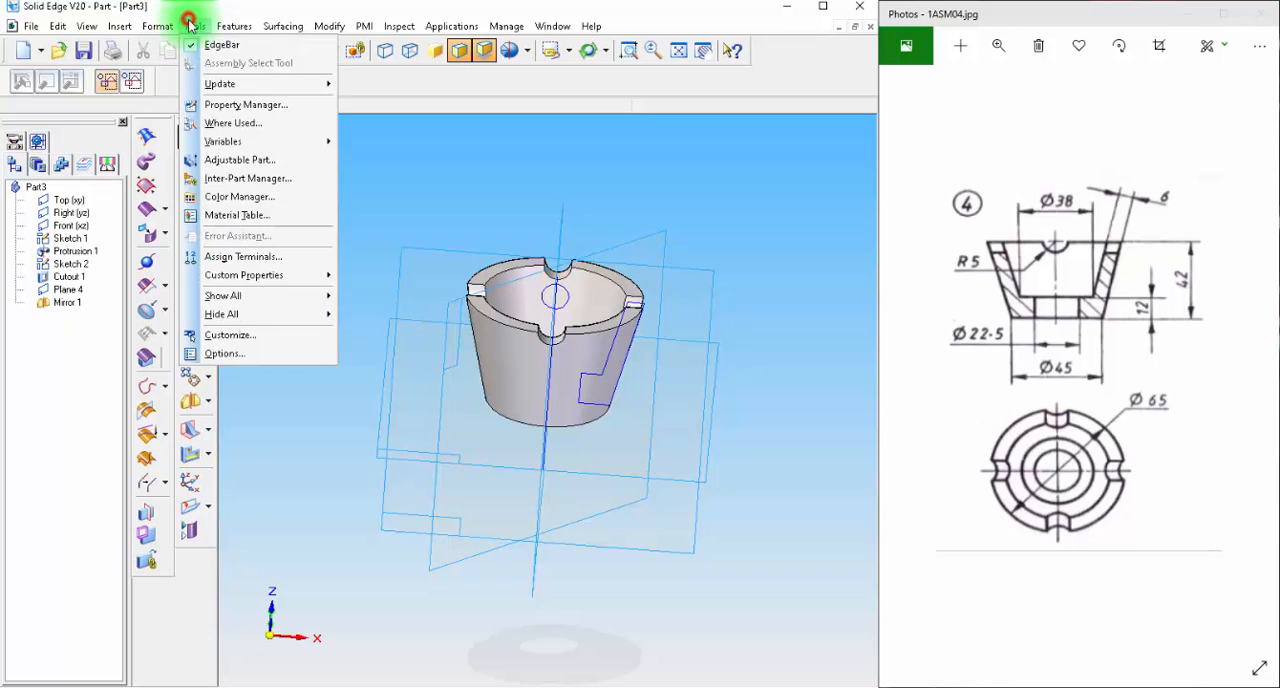
{"action": "left_click", "coordinate": [490, 180]}
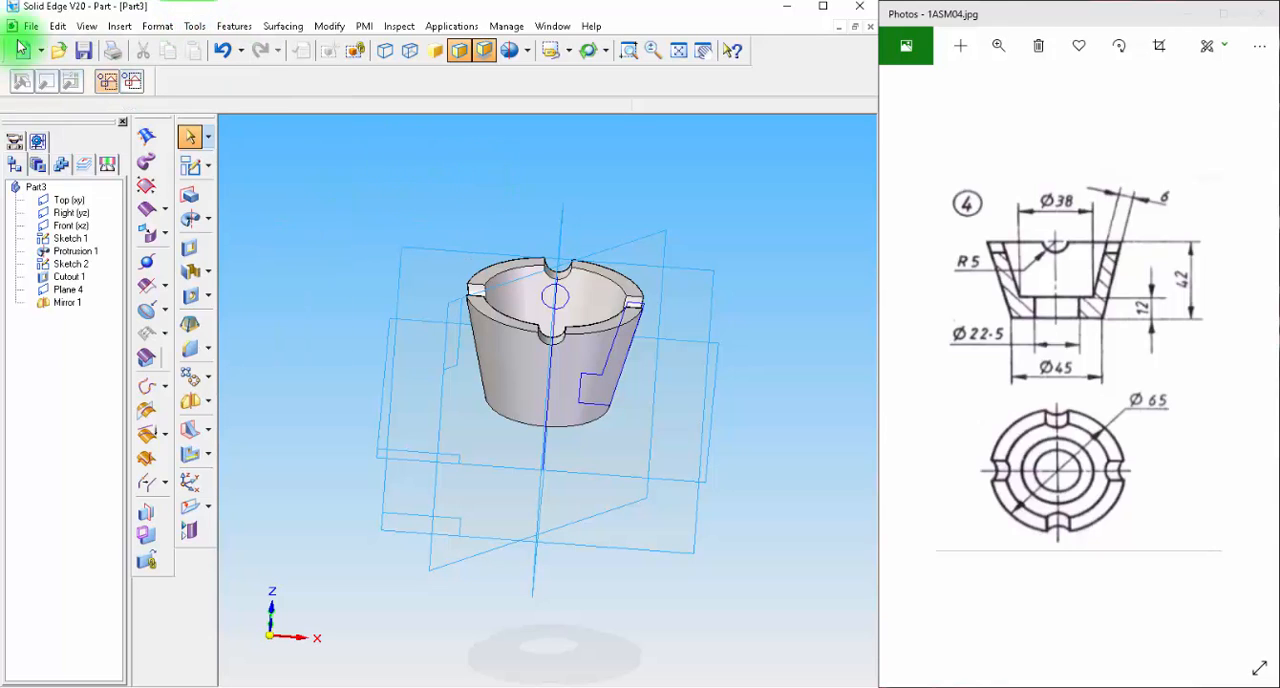
{"action": "left_click", "coordinate": [29, 27]}
{"action": "left_click", "coordinate": [466, 163]}
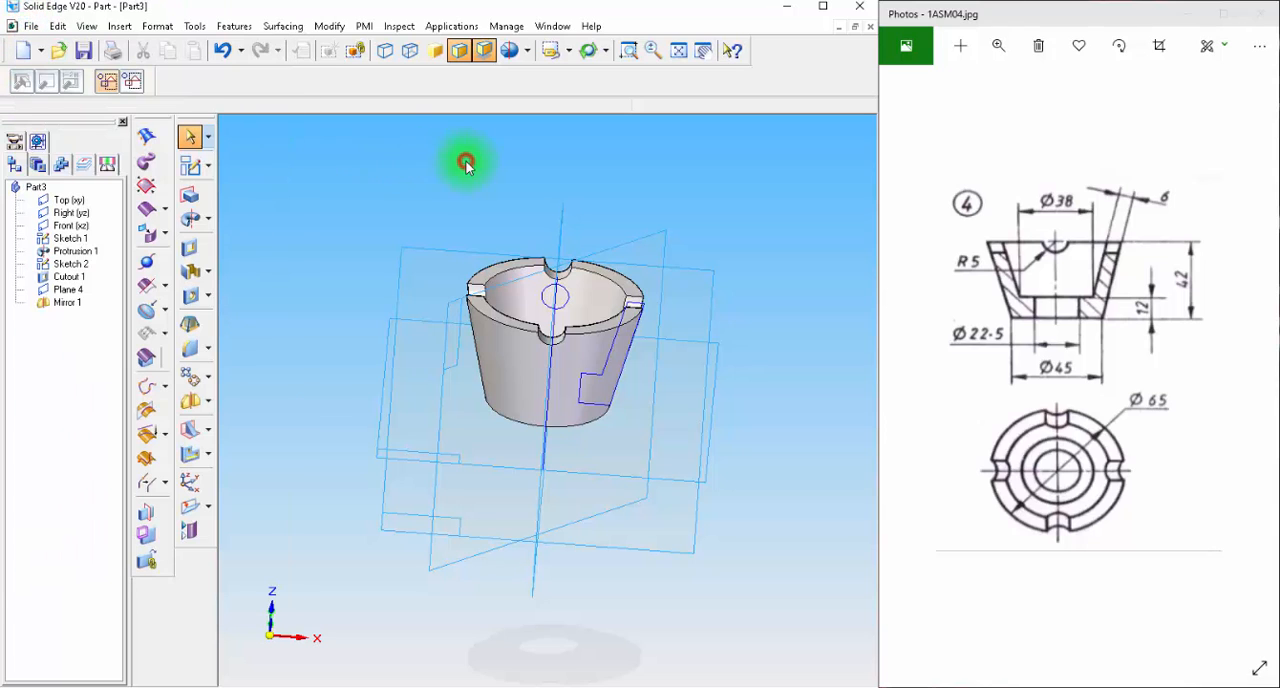